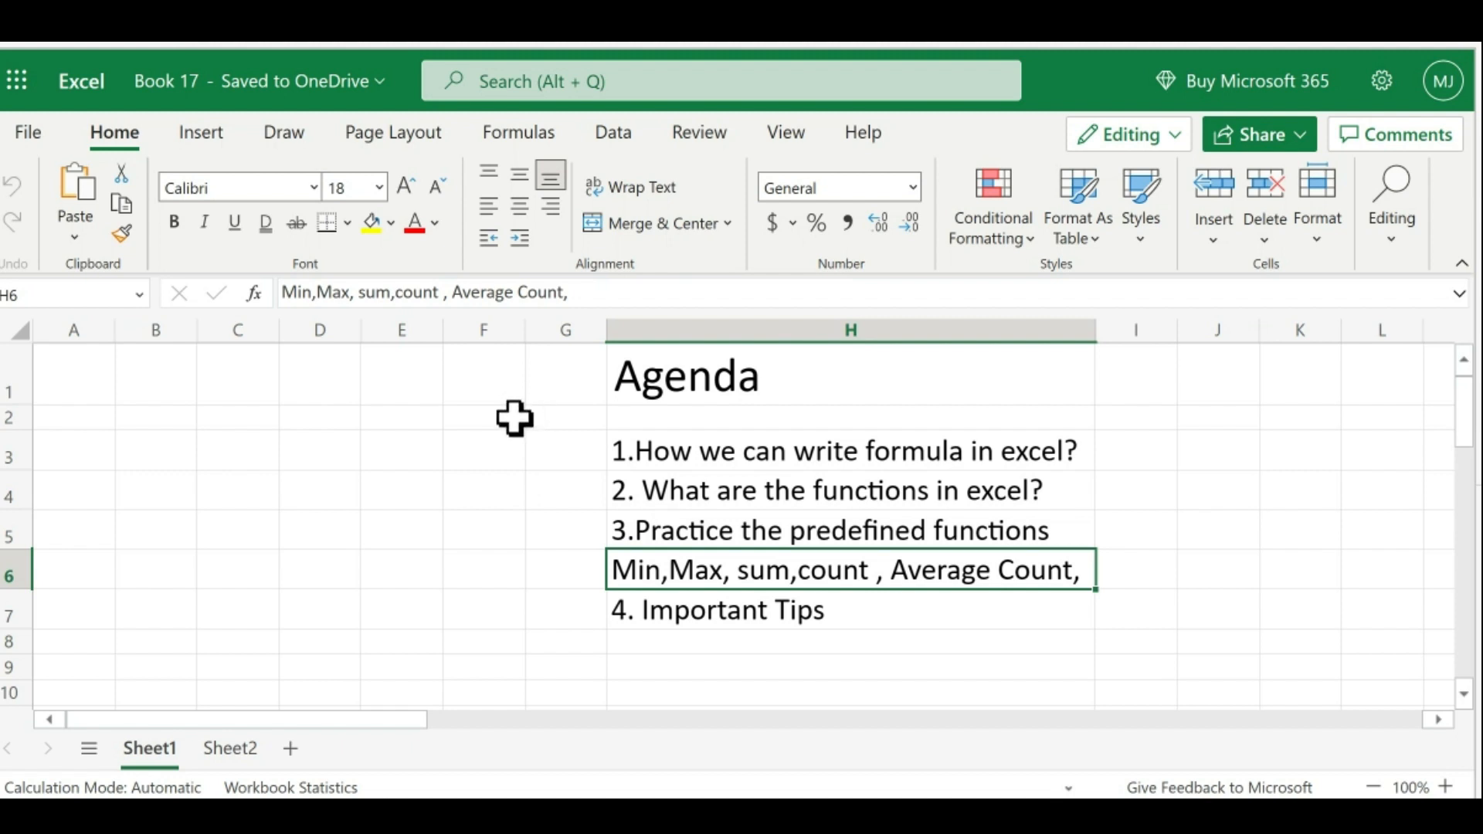
Step: Open Sheet2 and enter the formula =10+10 in cell I3
{"action": "left_click", "coordinate": [242, 753]}
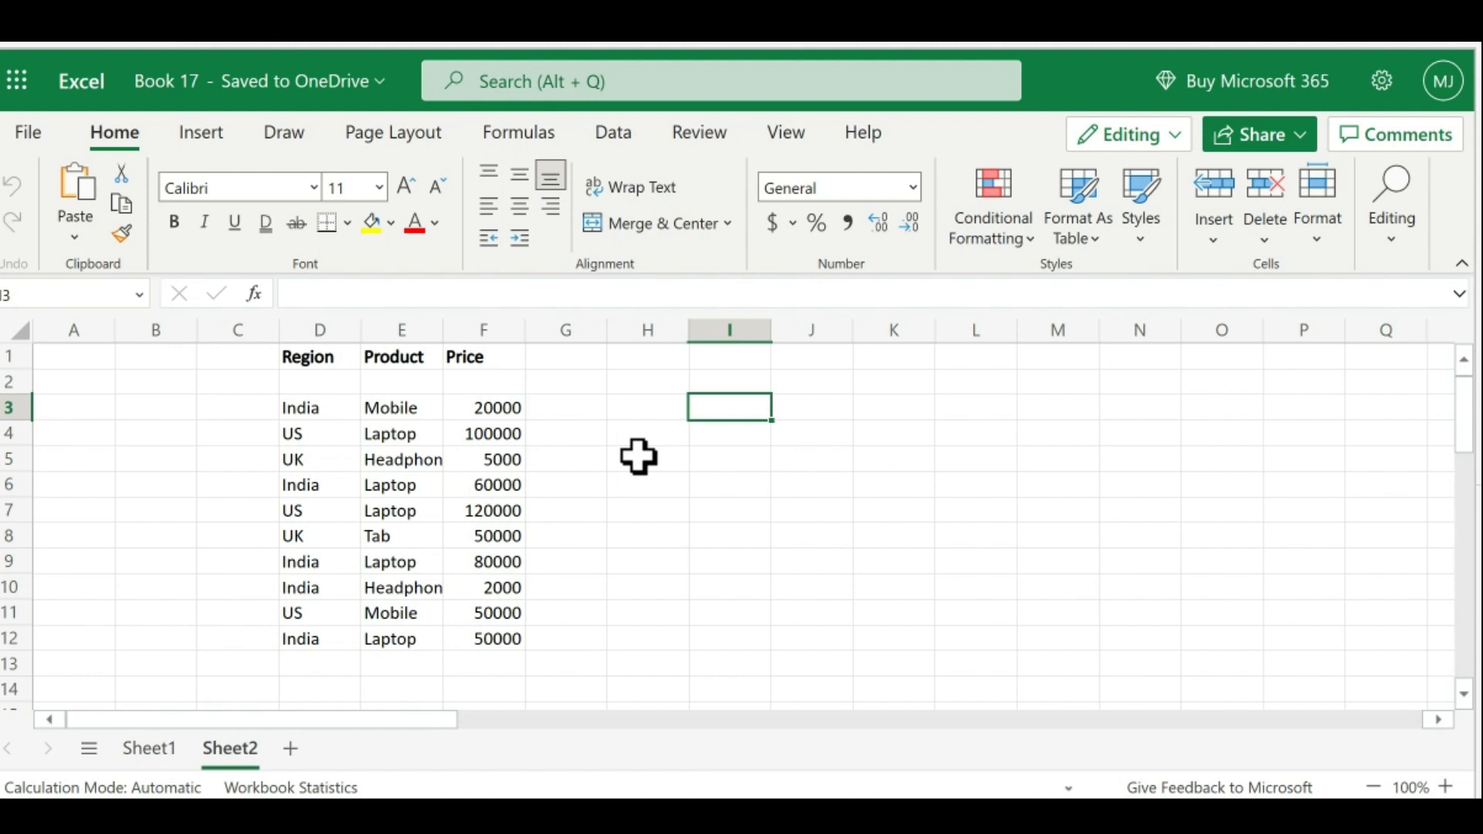
{"action": "type", "text": "=10+10"}
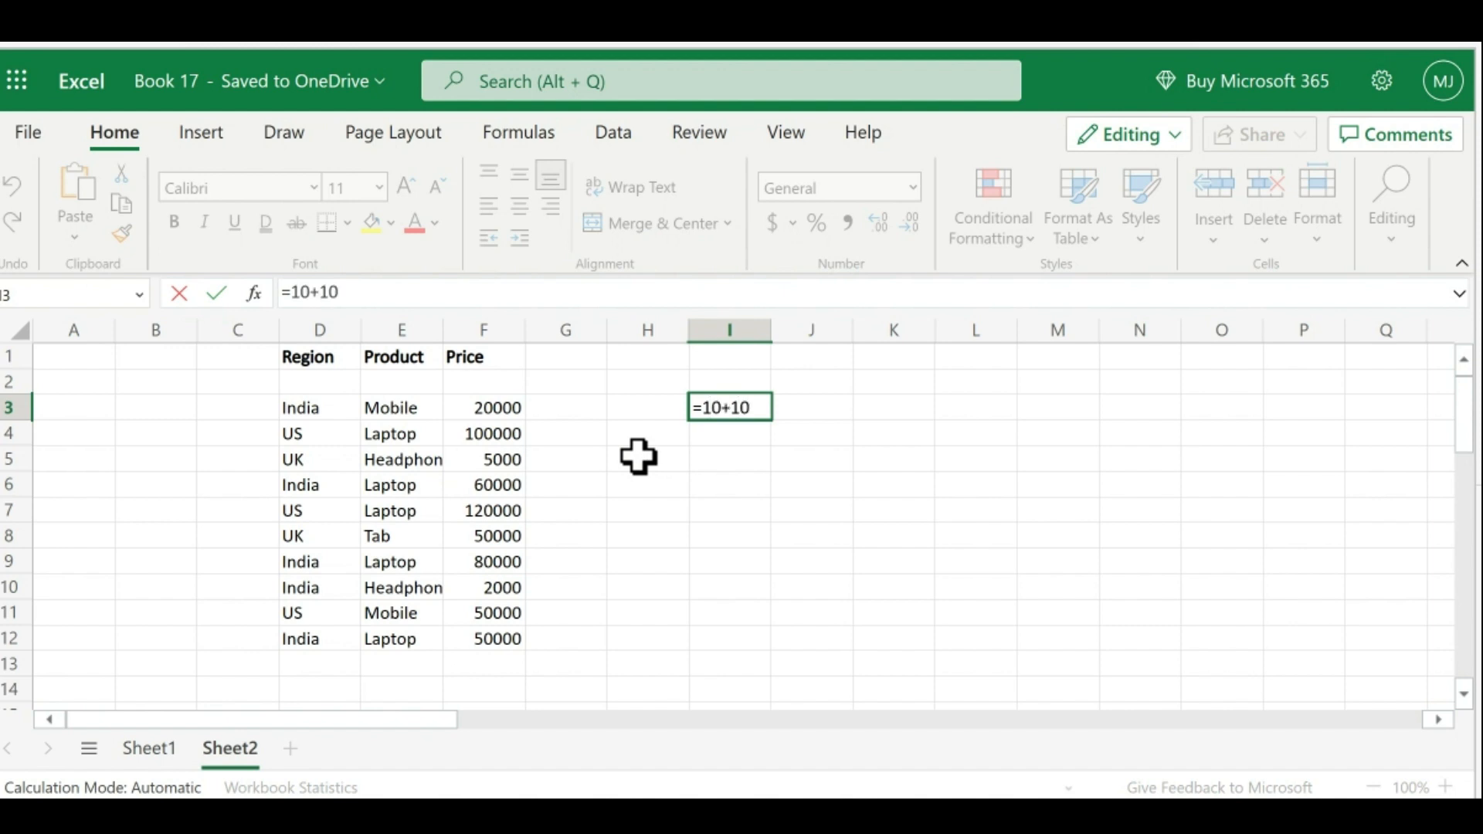
{"action": "key", "text": "Return"}
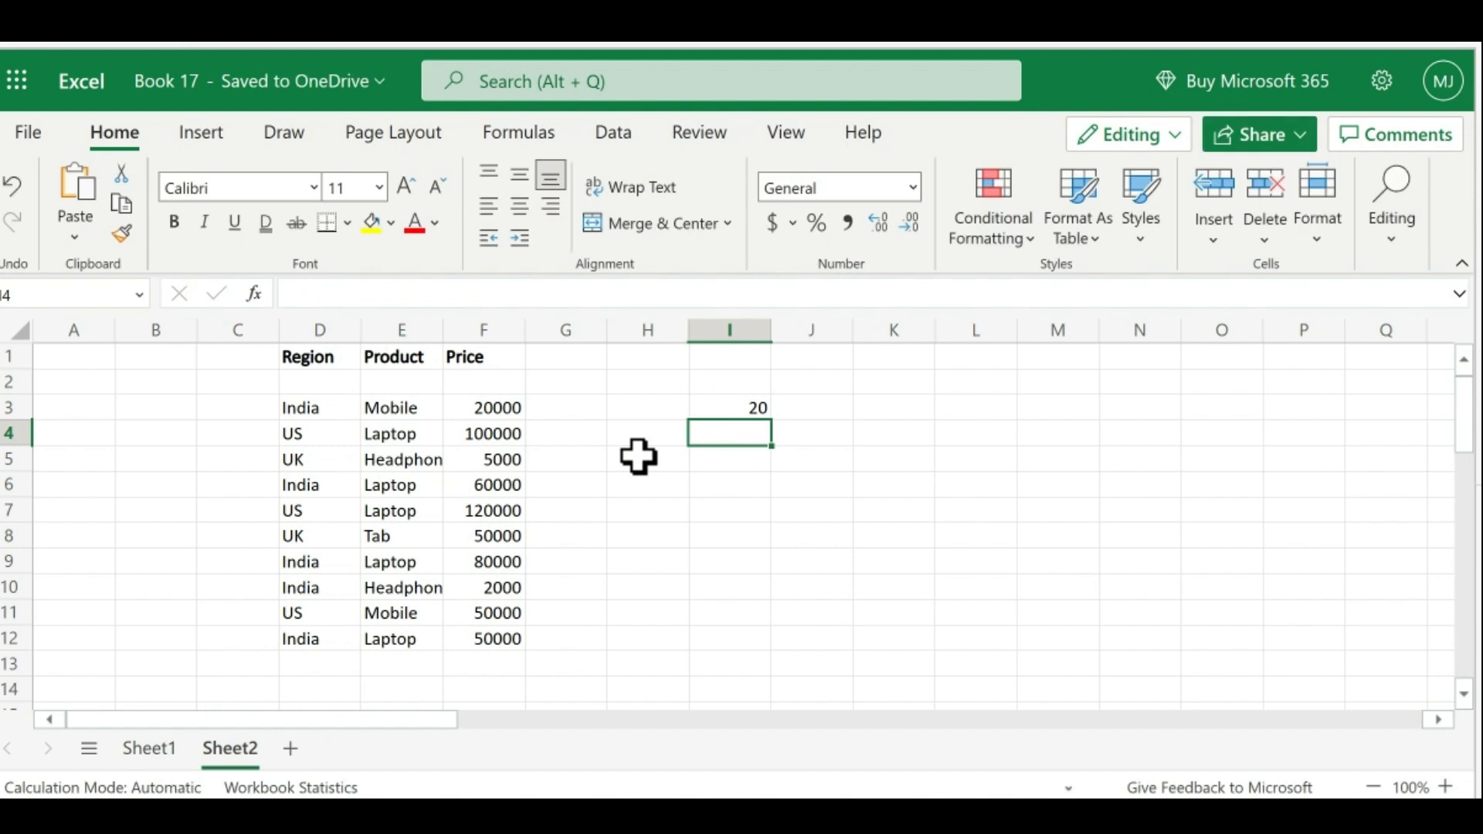
Step: Add the first two prices in cell I4 with the cell-reference formula =F3+F4
{"action": "type", "text": "="}
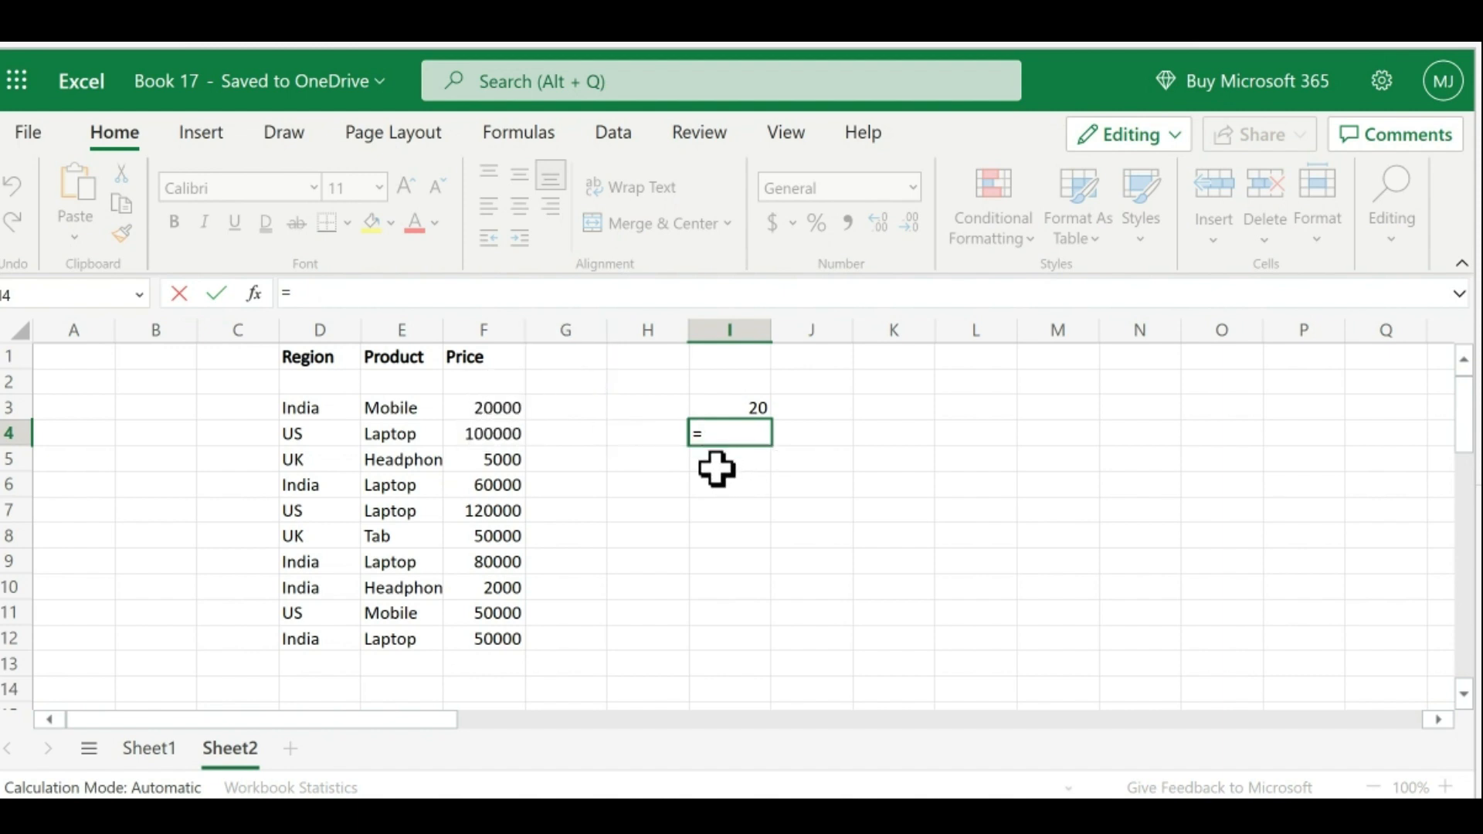
{"action": "left_click", "coordinate": [495, 408]}
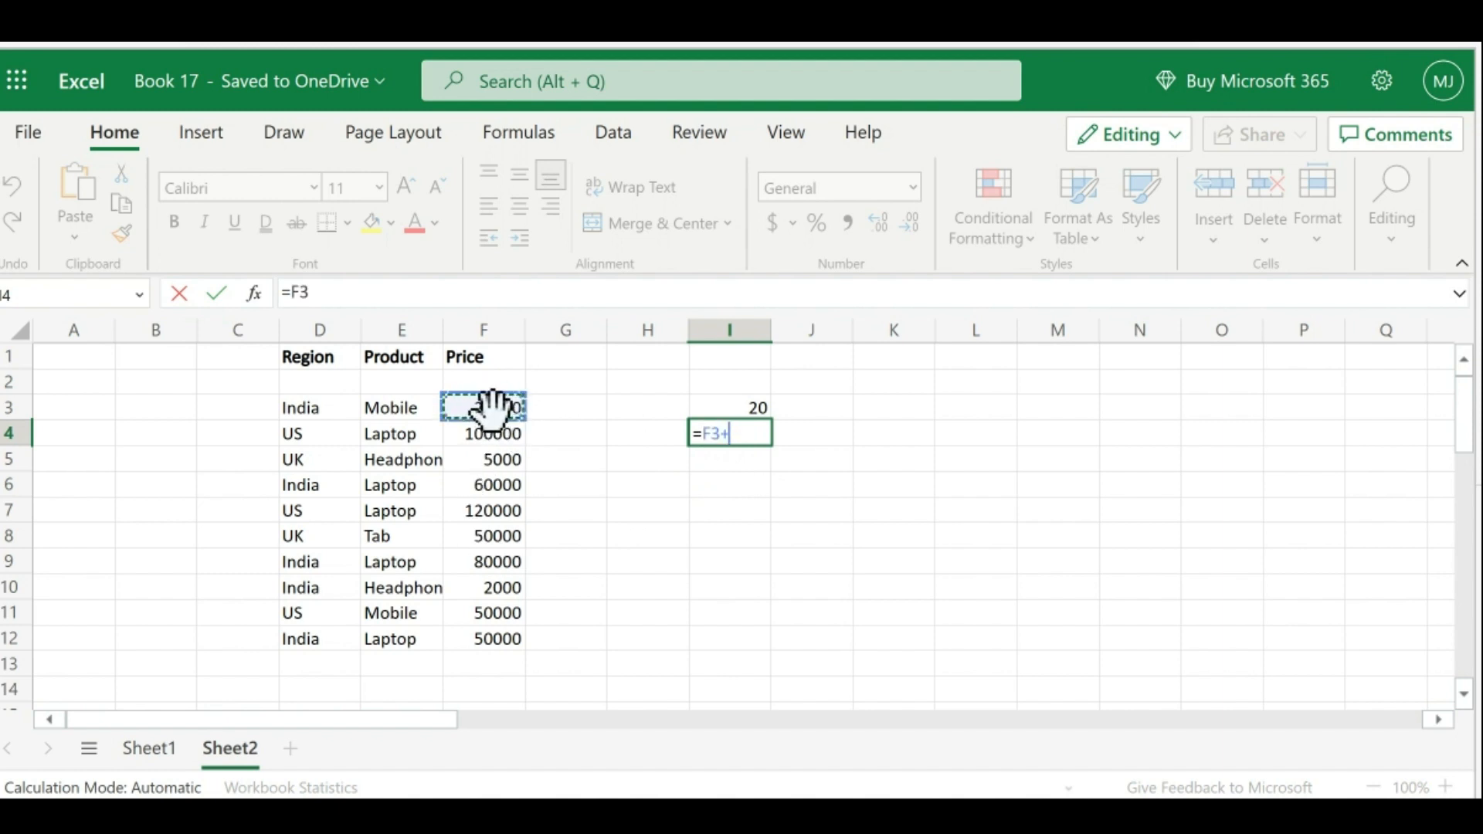
{"action": "type", "text": "+"}
{"action": "left_click", "coordinate": [488, 434]}
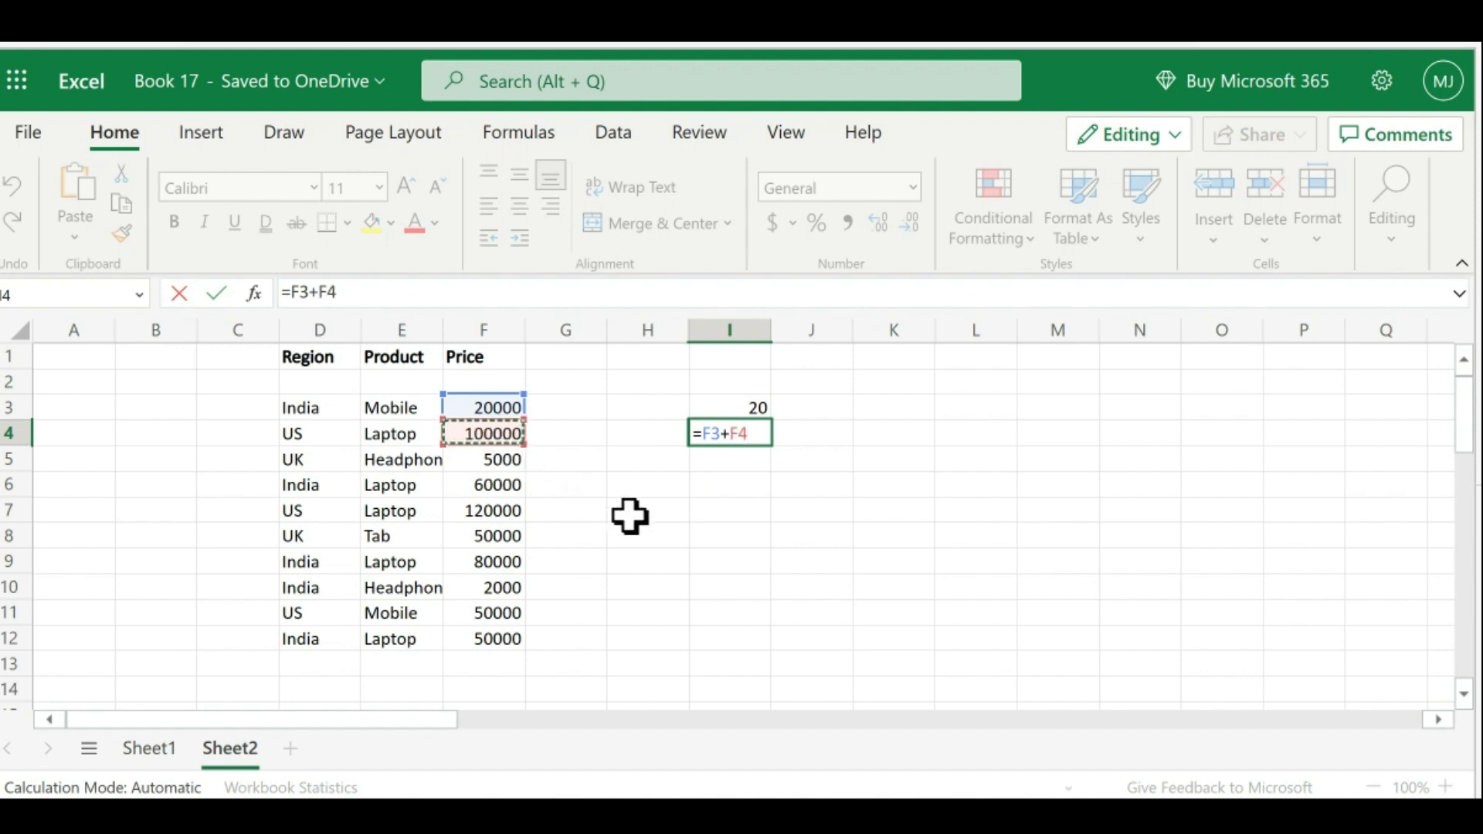
{"action": "key", "text": "Return"}
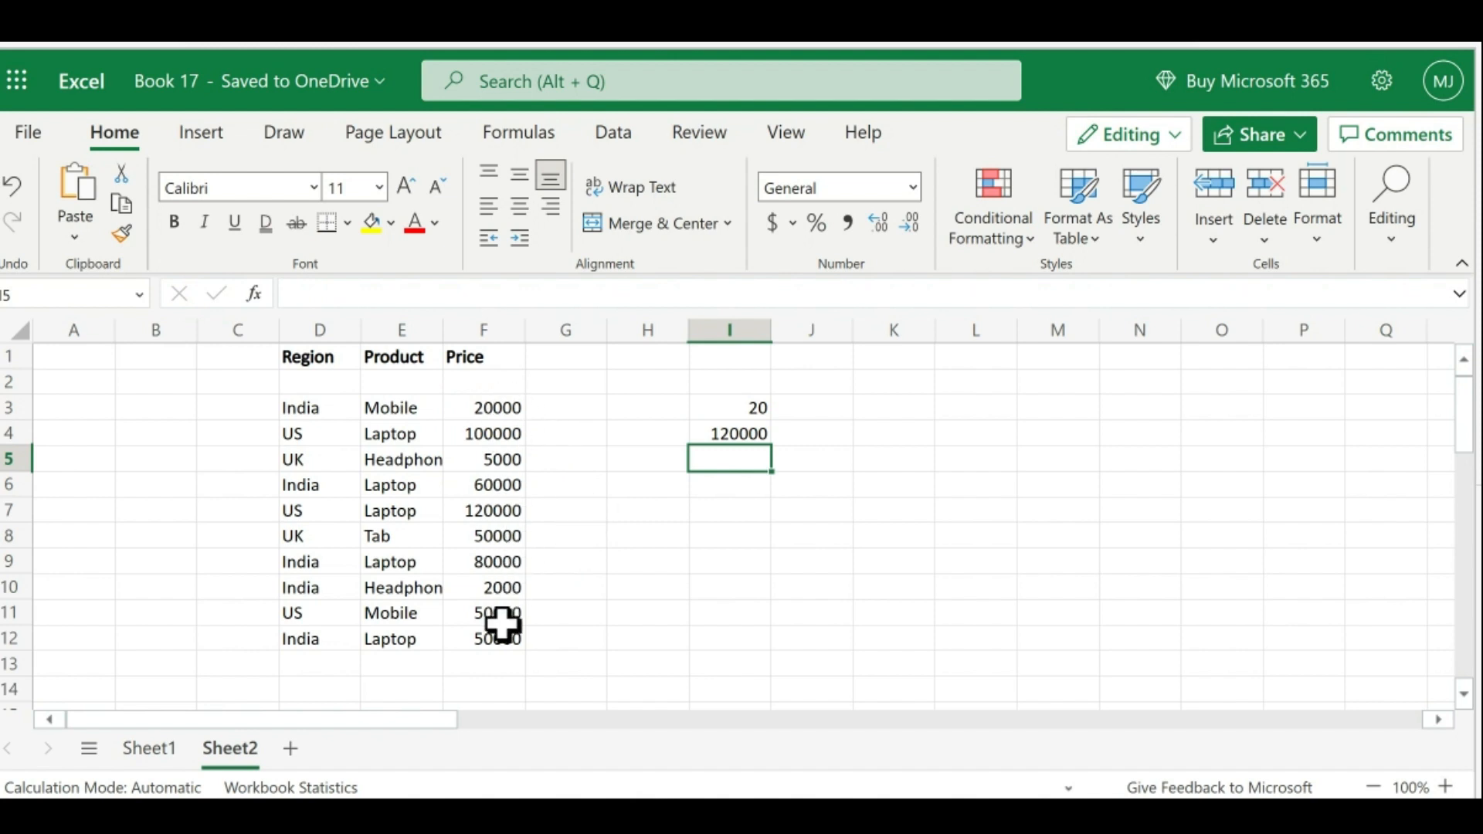
{"action": "scroll", "coordinate": [613, 581], "scroll_direction": "down", "scroll_amount": 1}
{"action": "scroll", "coordinate": [579, 599], "scroll_direction": "up", "scroll_amount": 1}
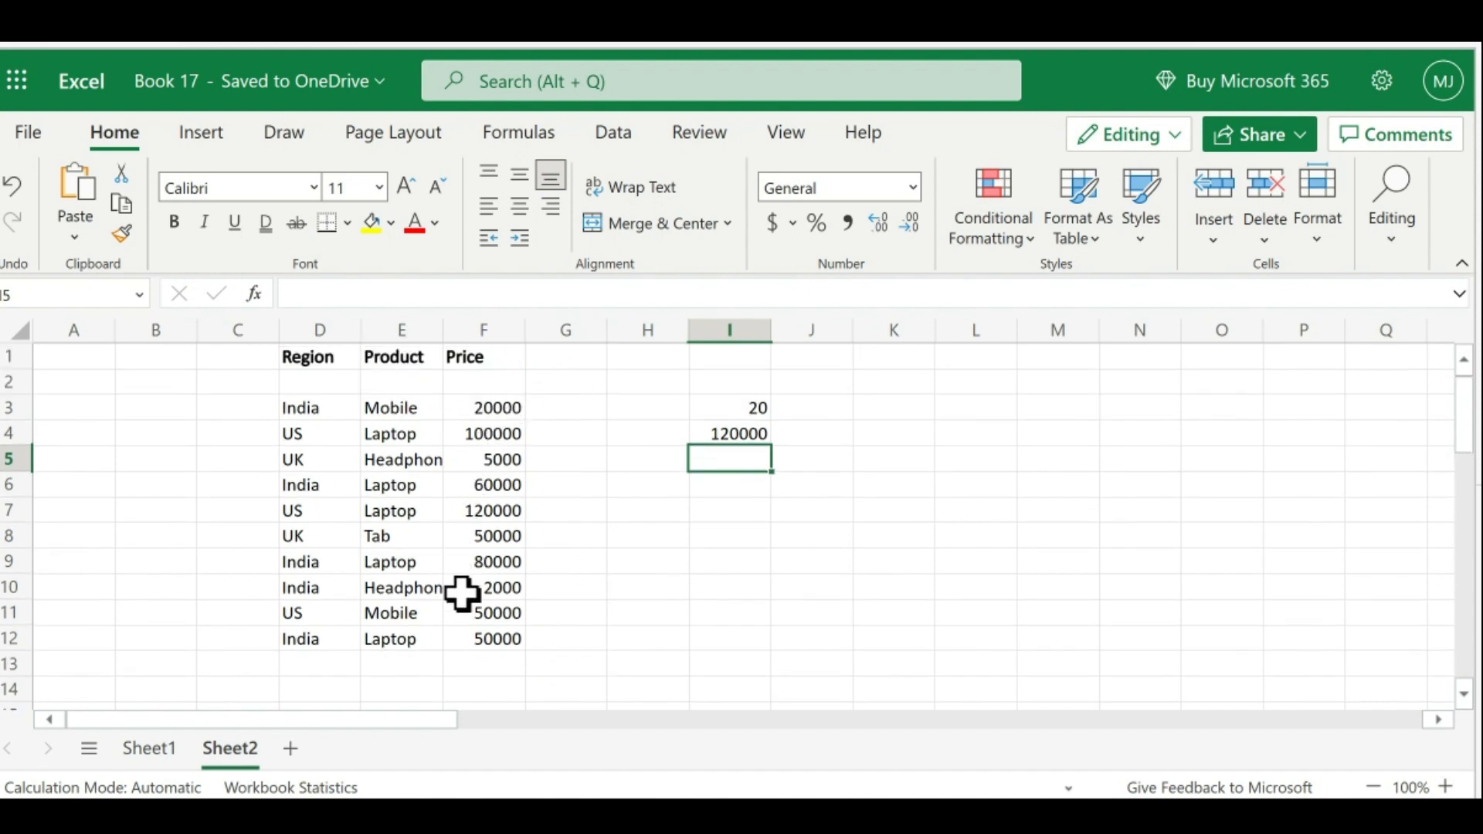
{"action": "left_click", "coordinate": [502, 403]}
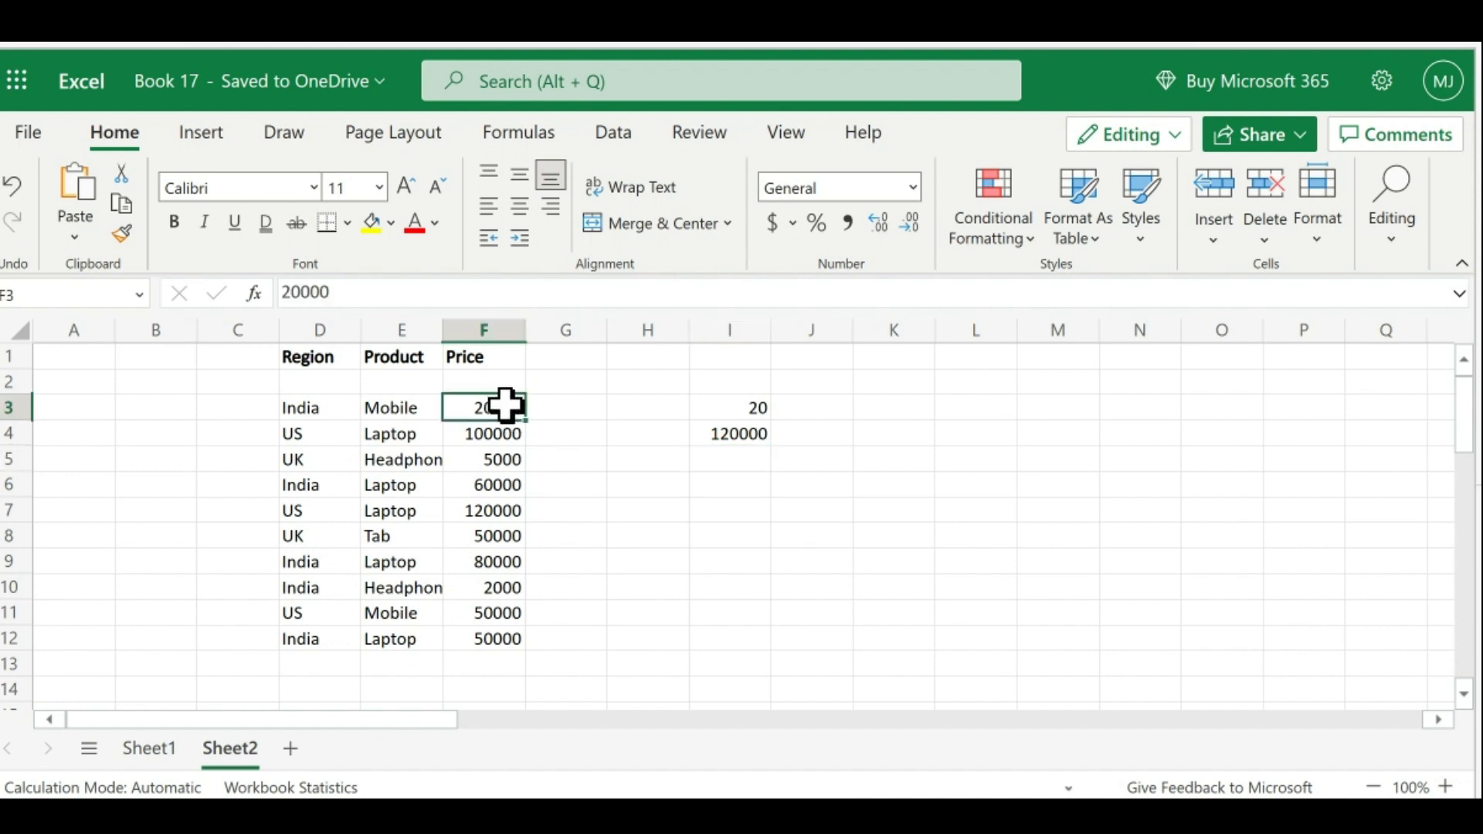
Step: Add four individual prices in cell I6 with the formula =F3+F4+F5+F7
{"action": "left_click", "coordinate": [723, 488]}
{"action": "type", "text": "="}
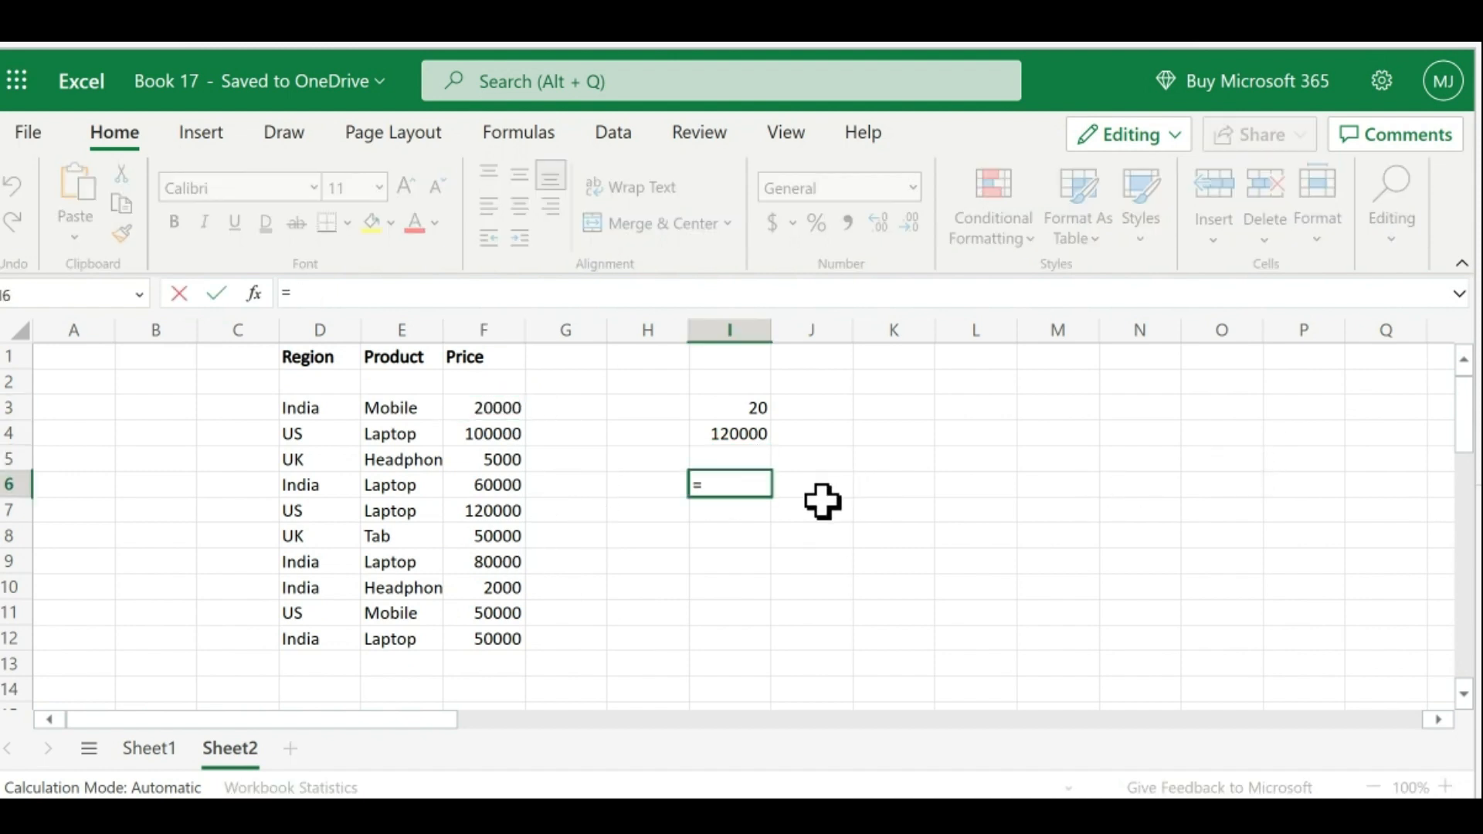
{"action": "left_click", "coordinate": [487, 405]}
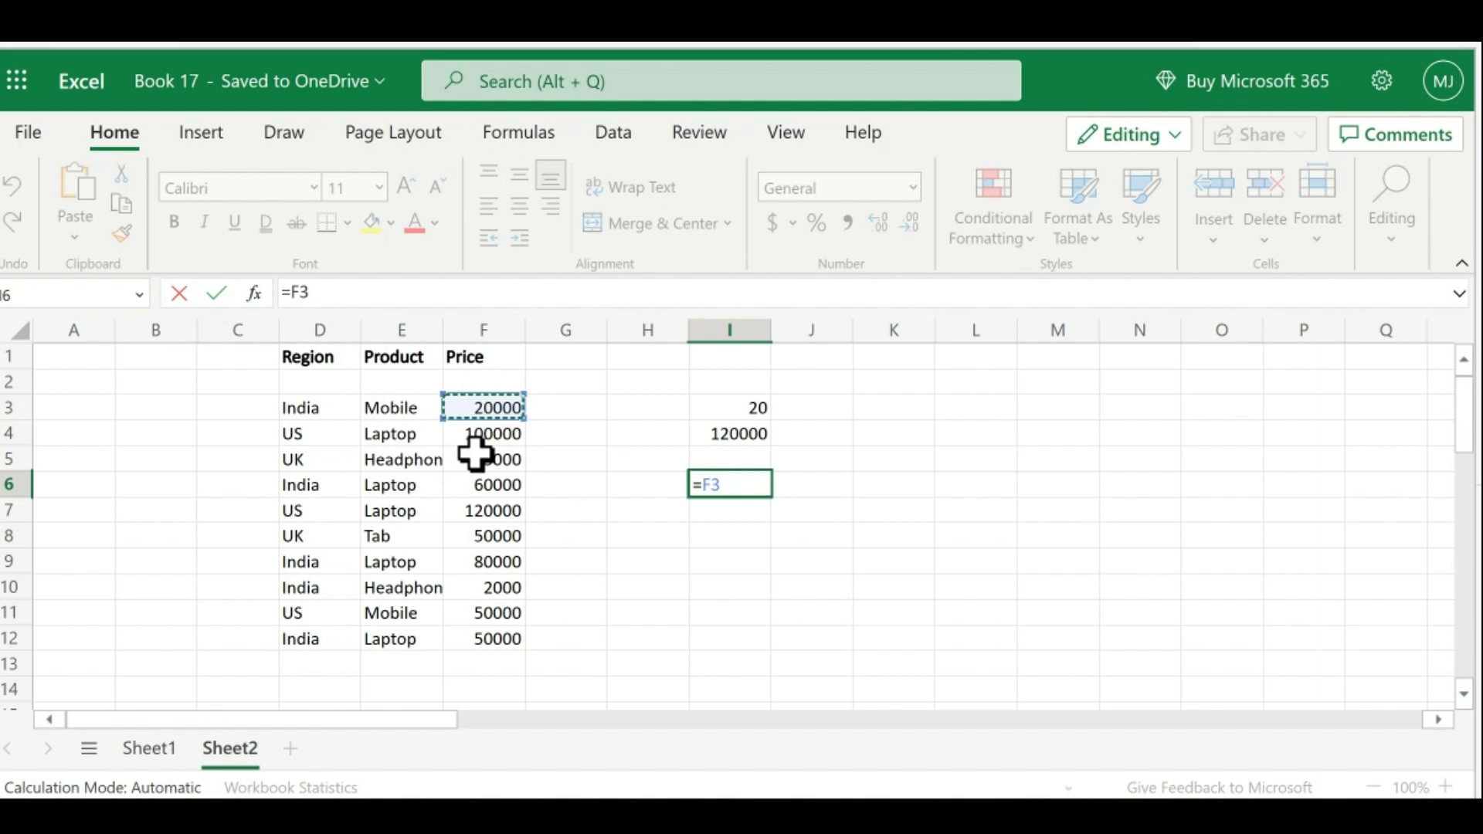
{"action": "type", "text": "+"}
{"action": "left_click", "coordinate": [477, 435]}
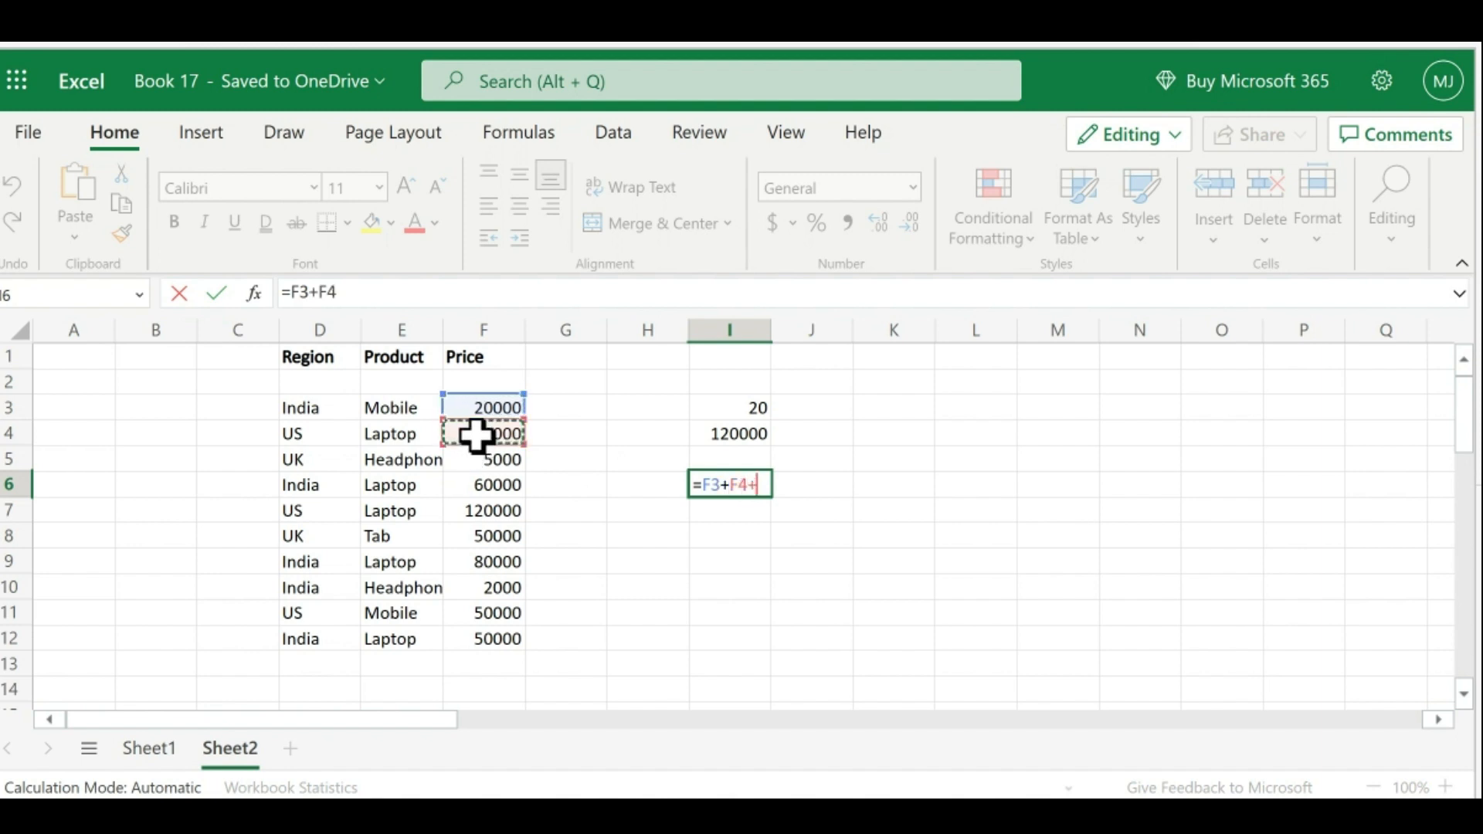
{"action": "type", "text": "+"}
{"action": "left_click", "coordinate": [479, 434]}
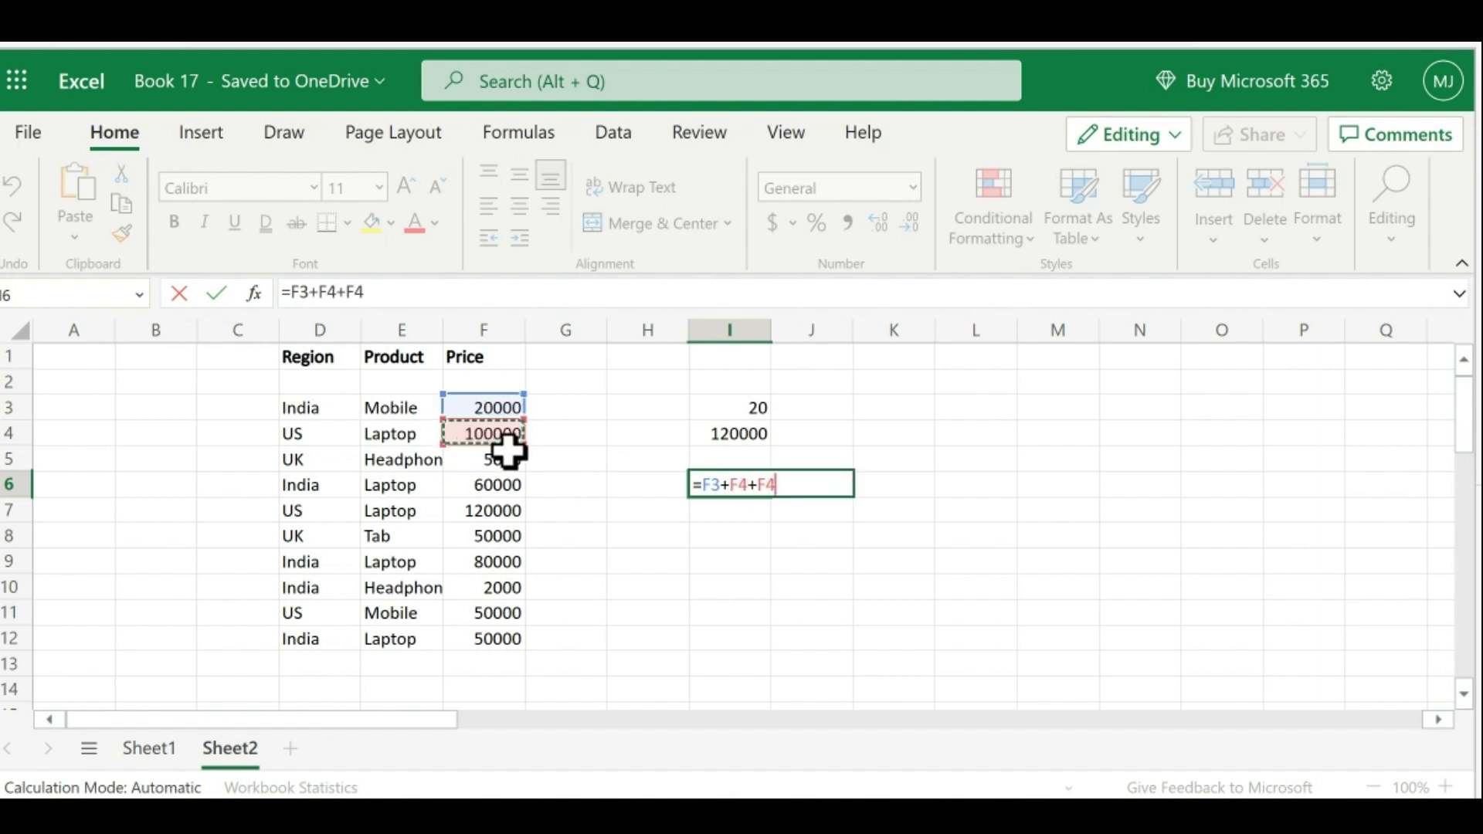
{"action": "key", "text": "BackSpace"}
{"action": "key", "text": "BackSpace"}
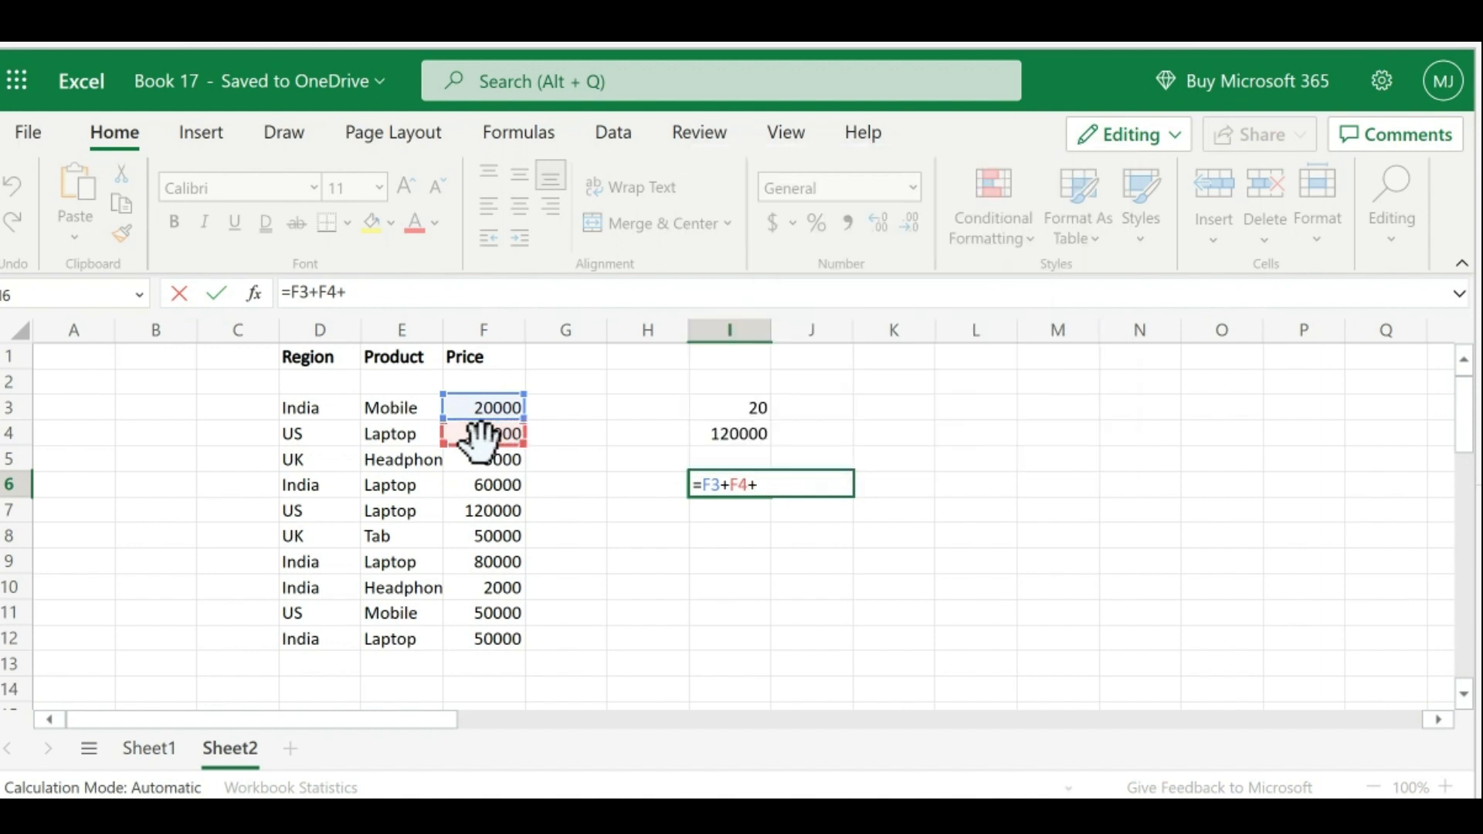
{"action": "left_click", "coordinate": [485, 462]}
{"action": "type", "text": "+"}
{"action": "left_click", "coordinate": [493, 508]}
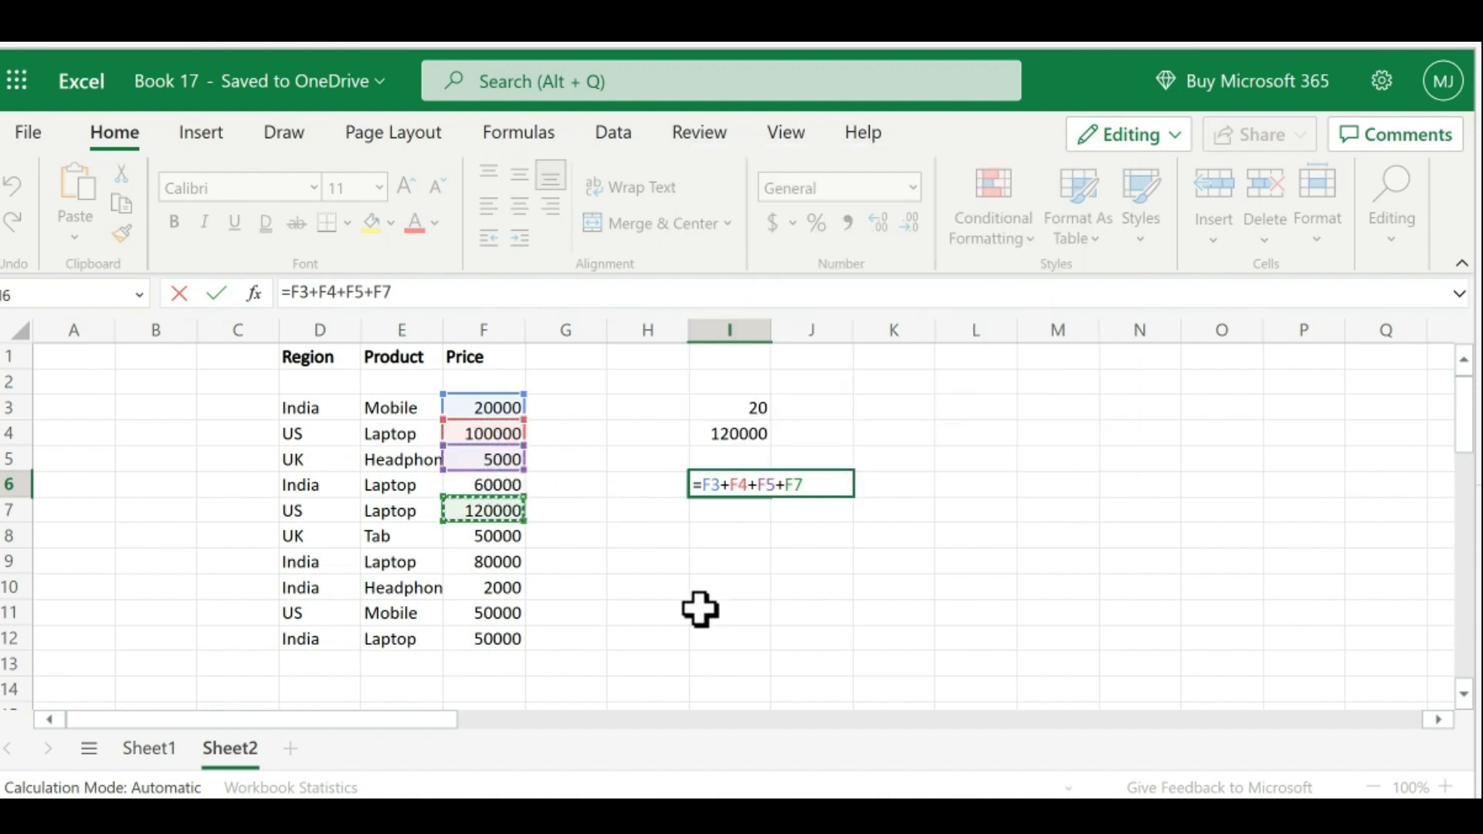
{"action": "key", "text": "Return"}
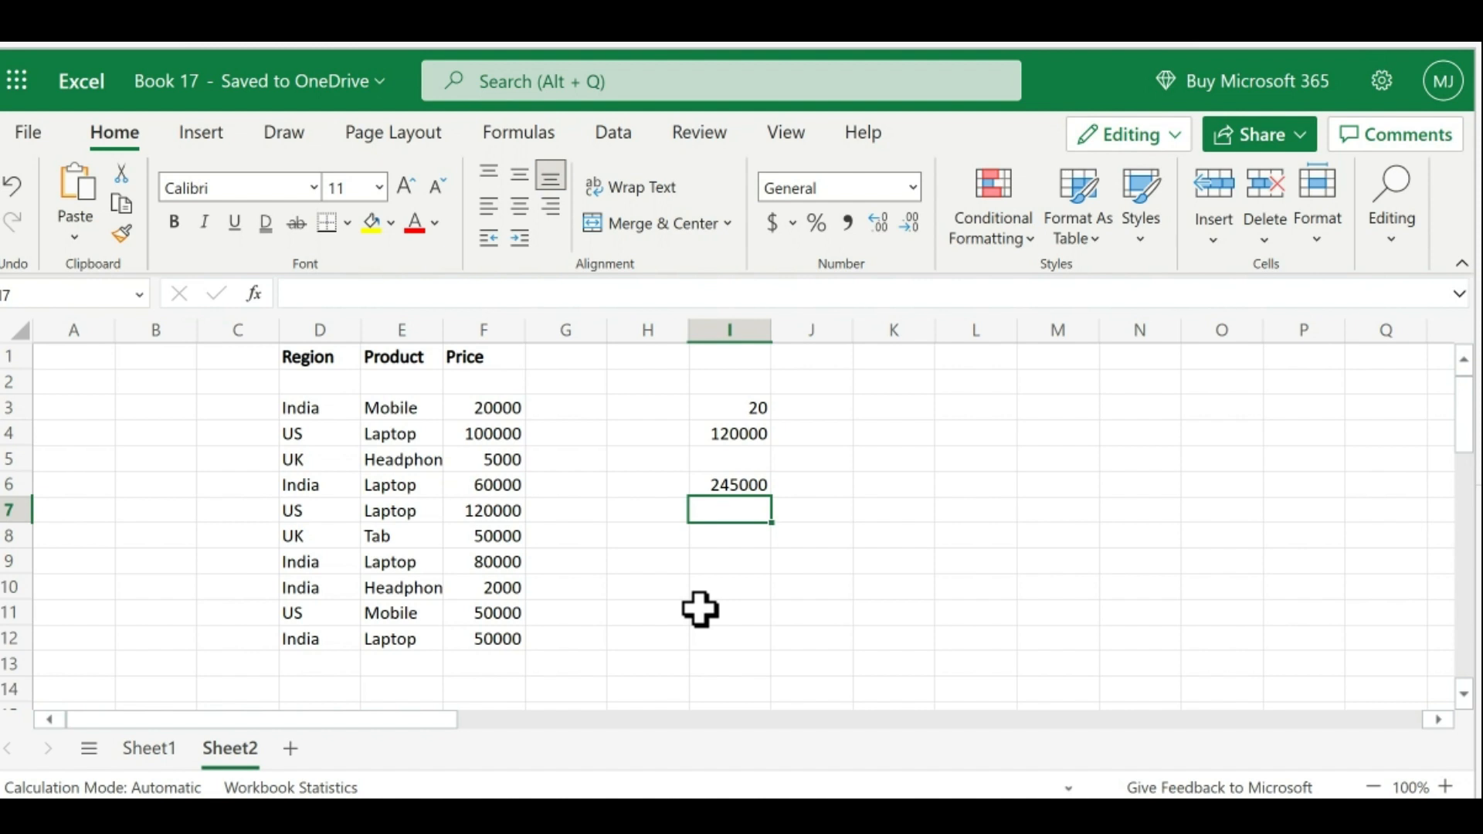
Step: Enter the label MIN in cell K3 as a heading for the minimum-price calculation
{"action": "left_click", "coordinate": [881, 403]}
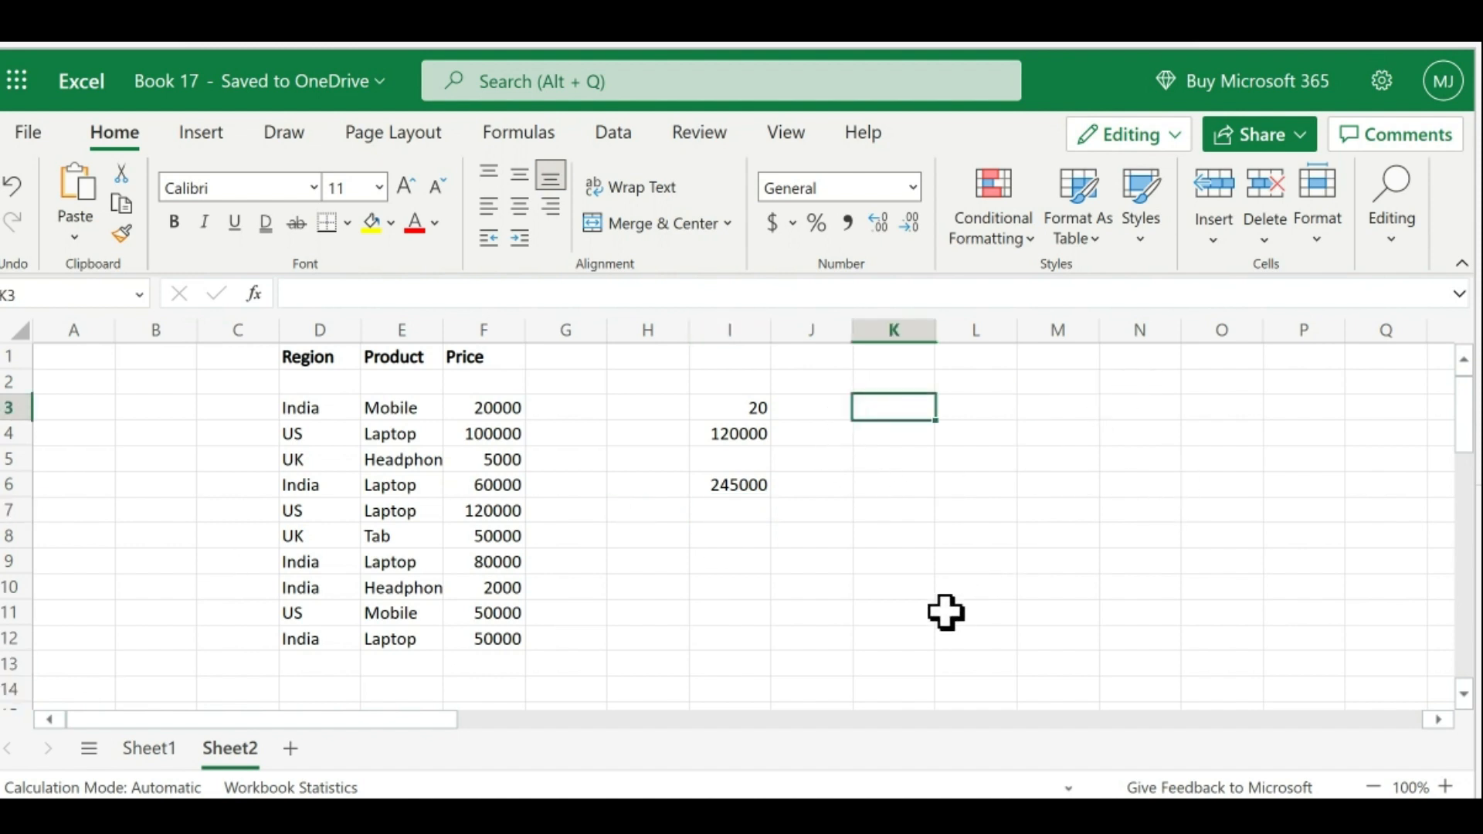
{"action": "type", "text": "MIN"}
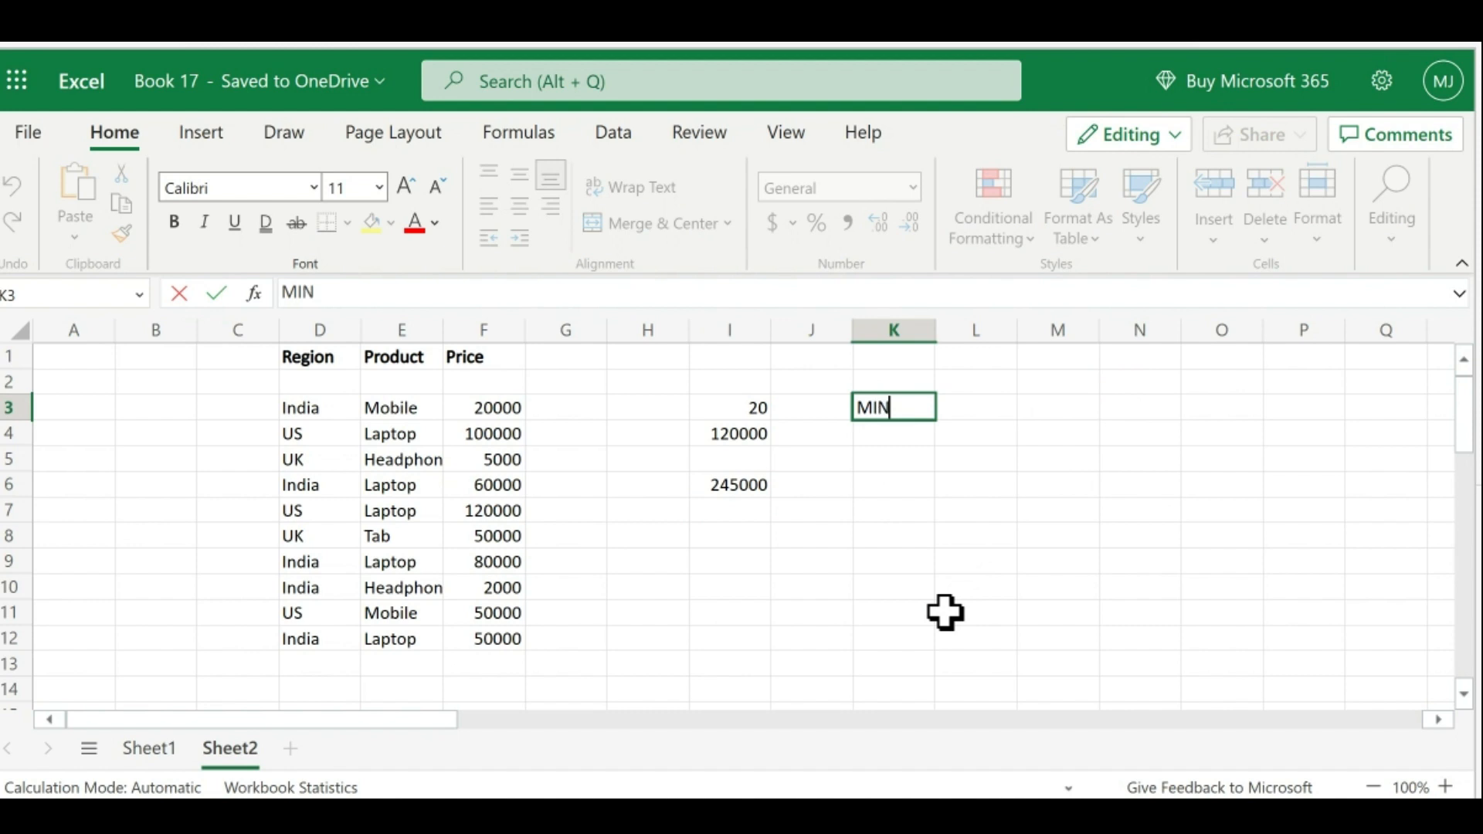
{"action": "left_click", "coordinate": [893, 462]}
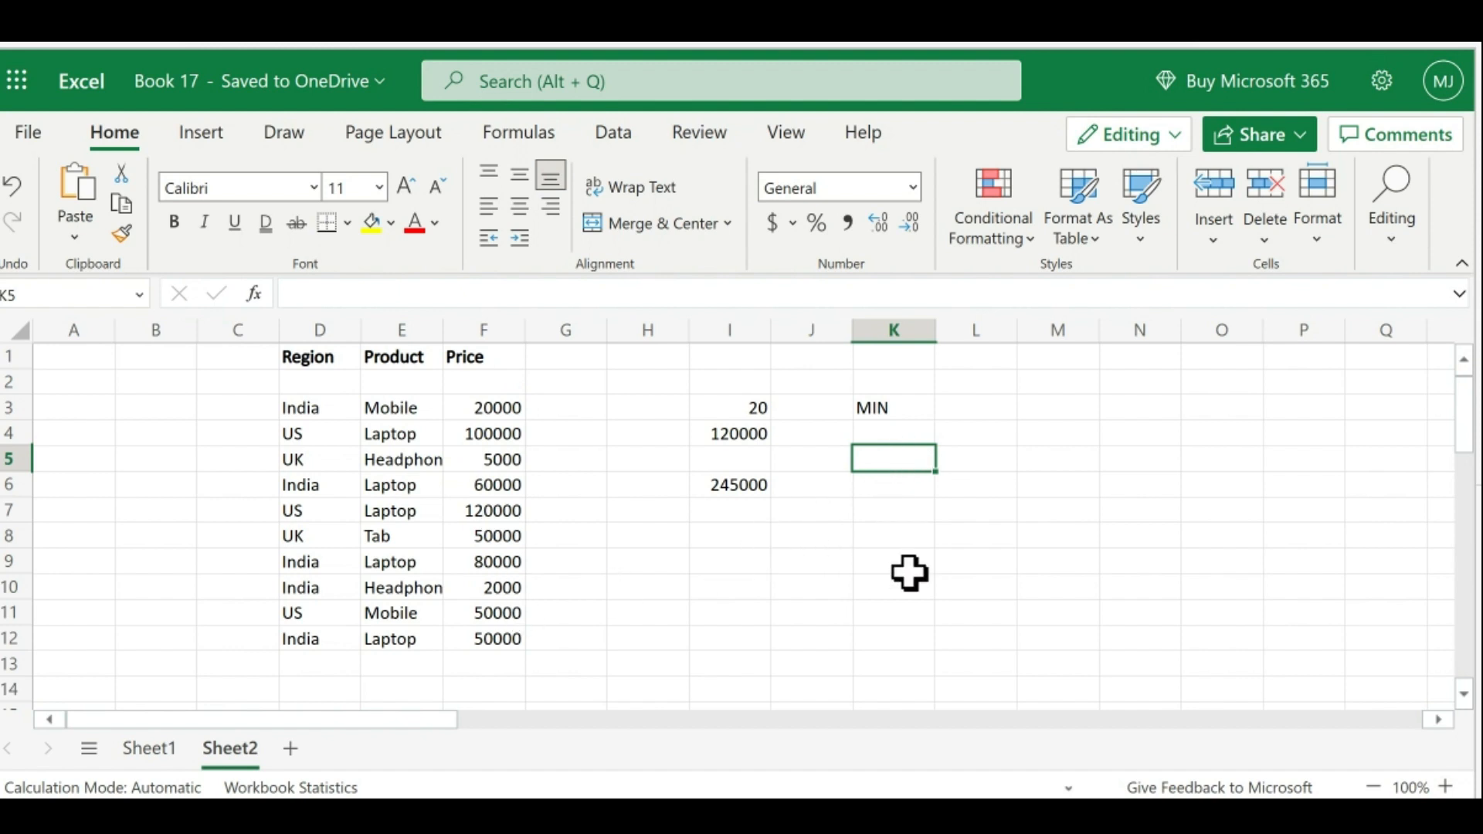
Step: Calculate the lowest price in cell K5 with the function formula =MIN(F3:F12)
{"action": "type", "text": "="}
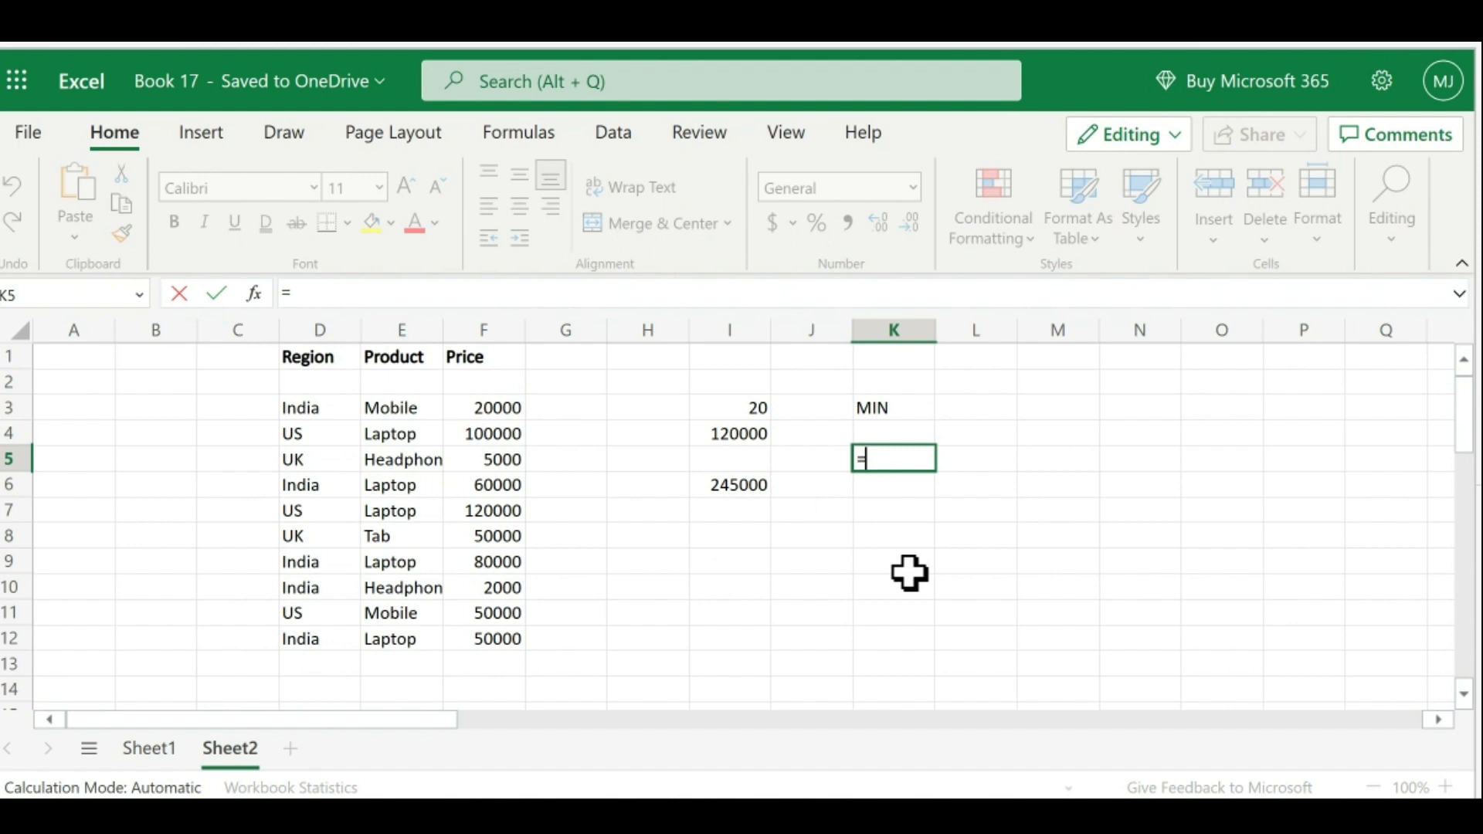
{"action": "type", "text": "M"}
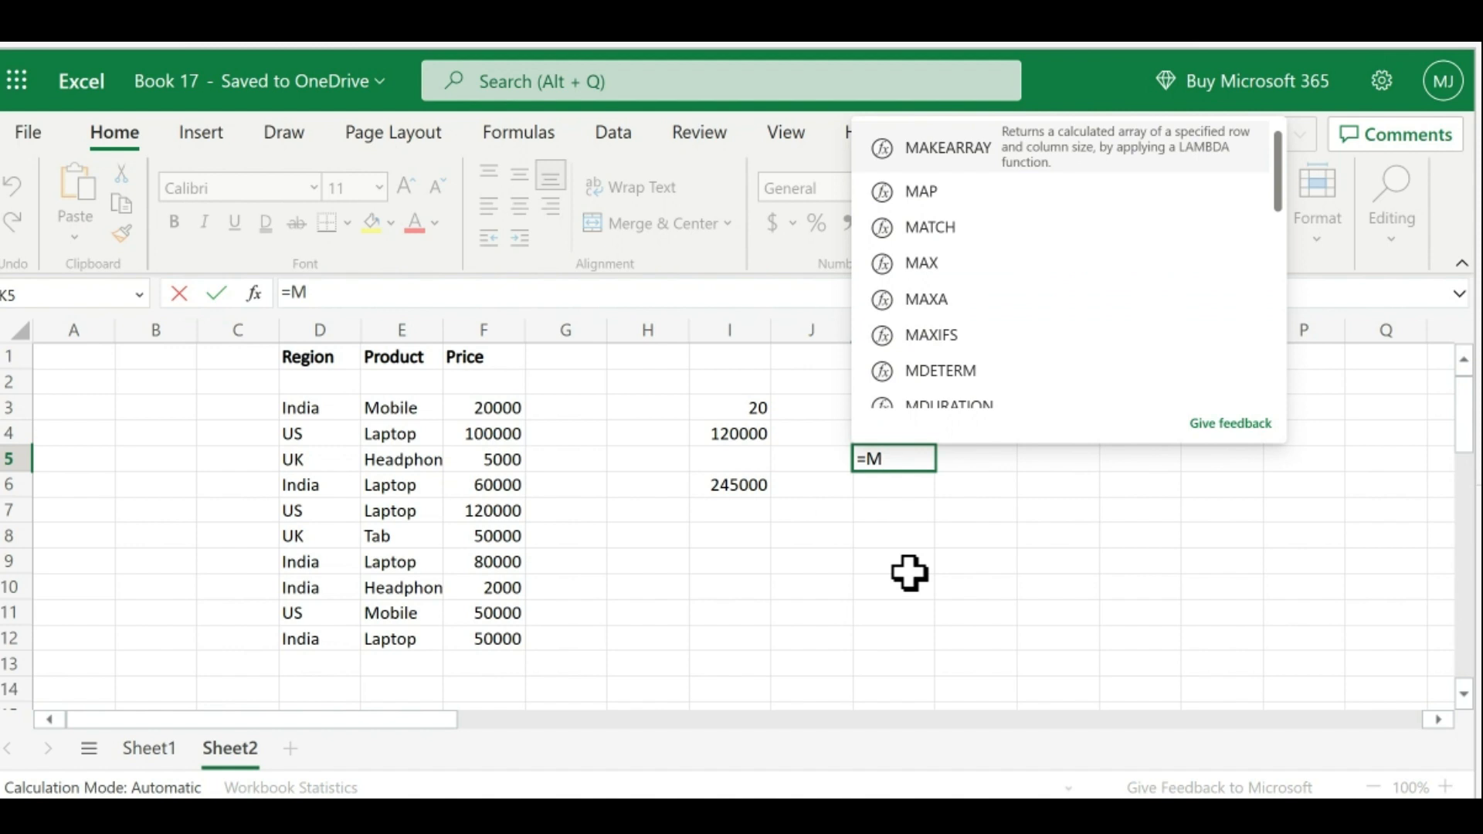
{"action": "scroll", "coordinate": [1062, 348], "scroll_direction": "down", "scroll_amount": 2}
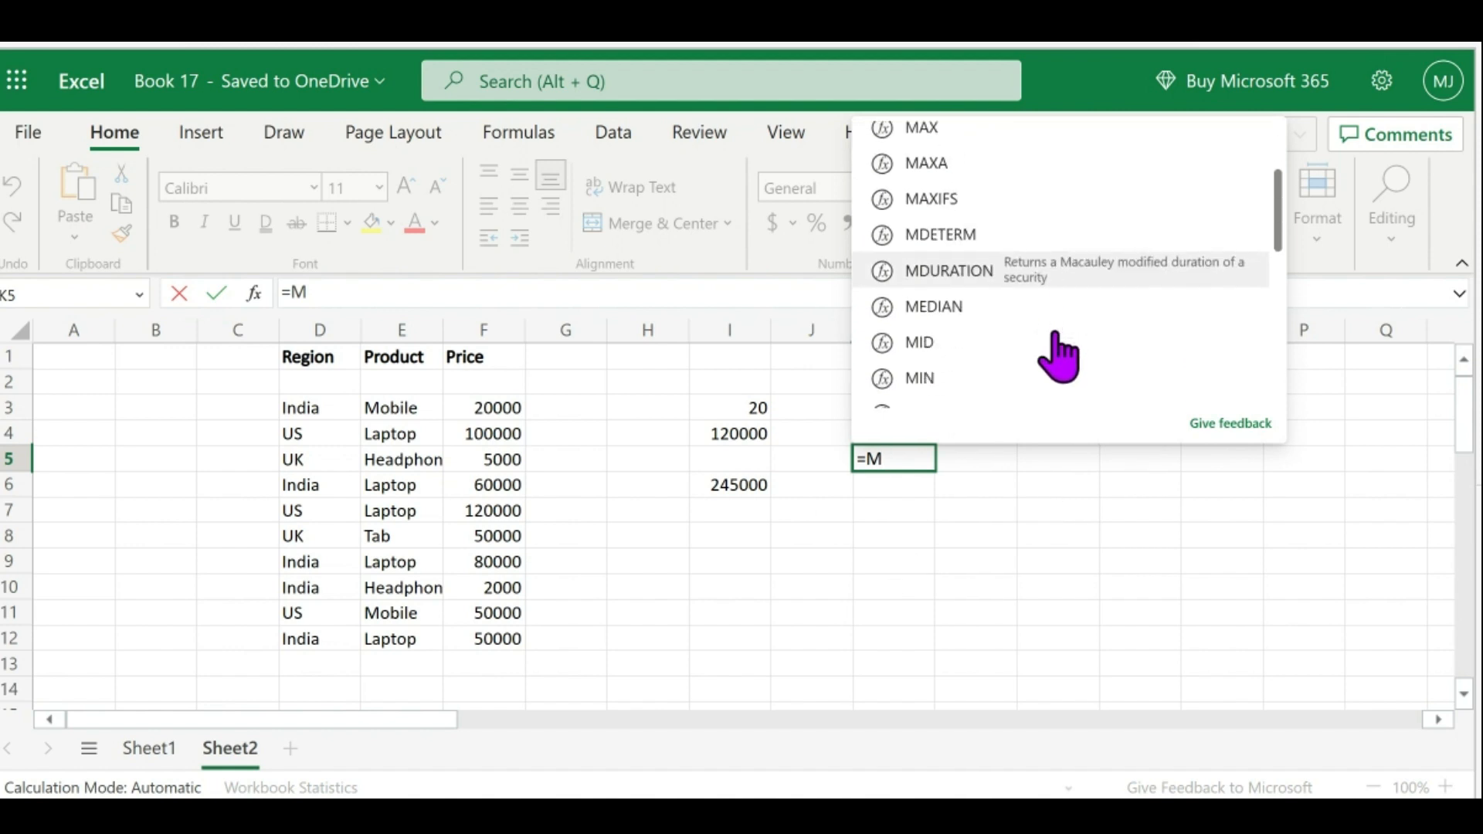
{"action": "scroll", "coordinate": [1055, 340], "scroll_direction": "down", "scroll_amount": 4}
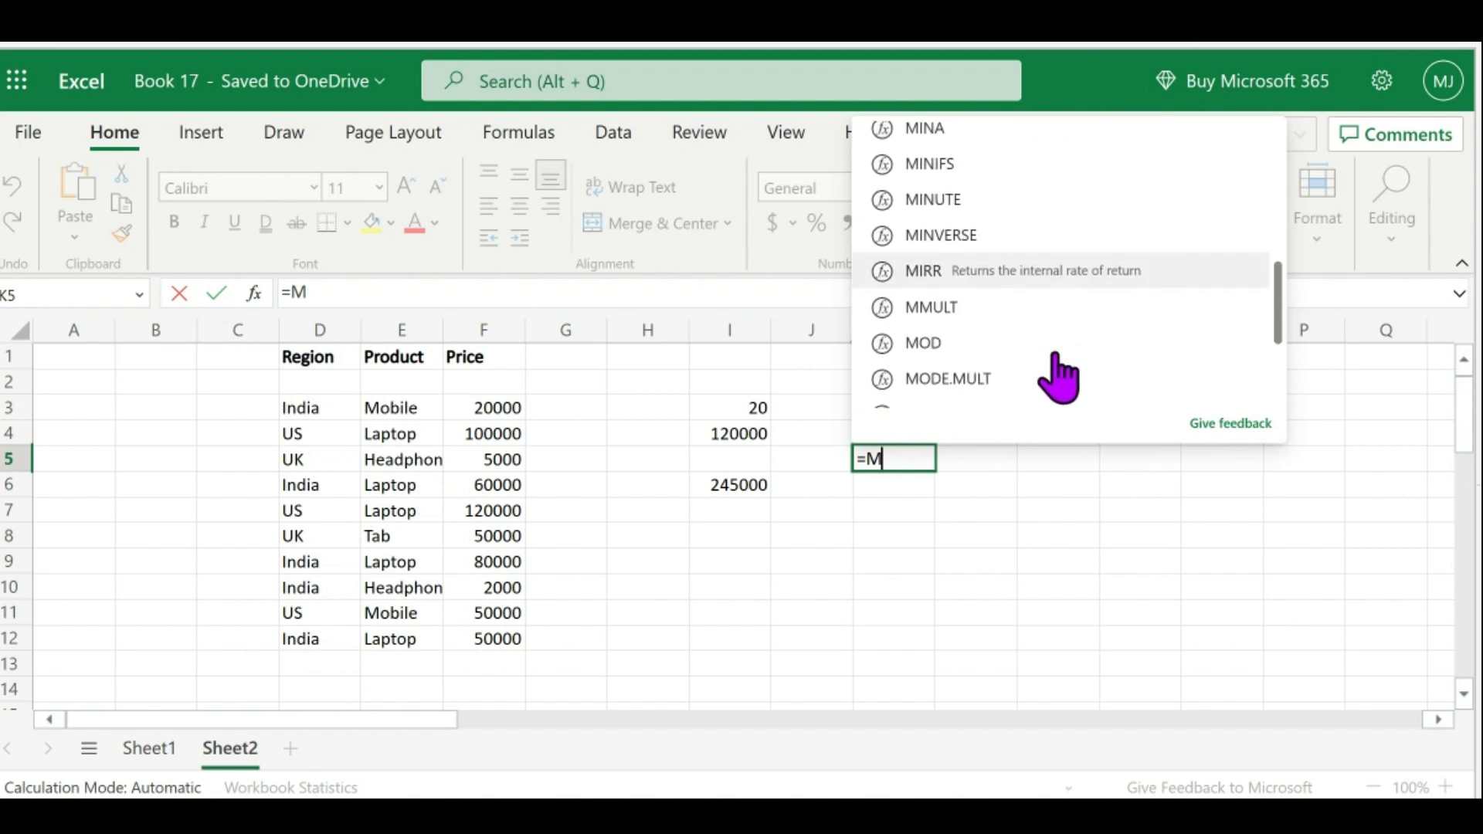
{"action": "scroll", "coordinate": [1059, 376], "scroll_direction": "down", "scroll_amount": 1}
{"action": "scroll", "coordinate": [1059, 374], "scroll_direction": "up", "scroll_amount": 3}
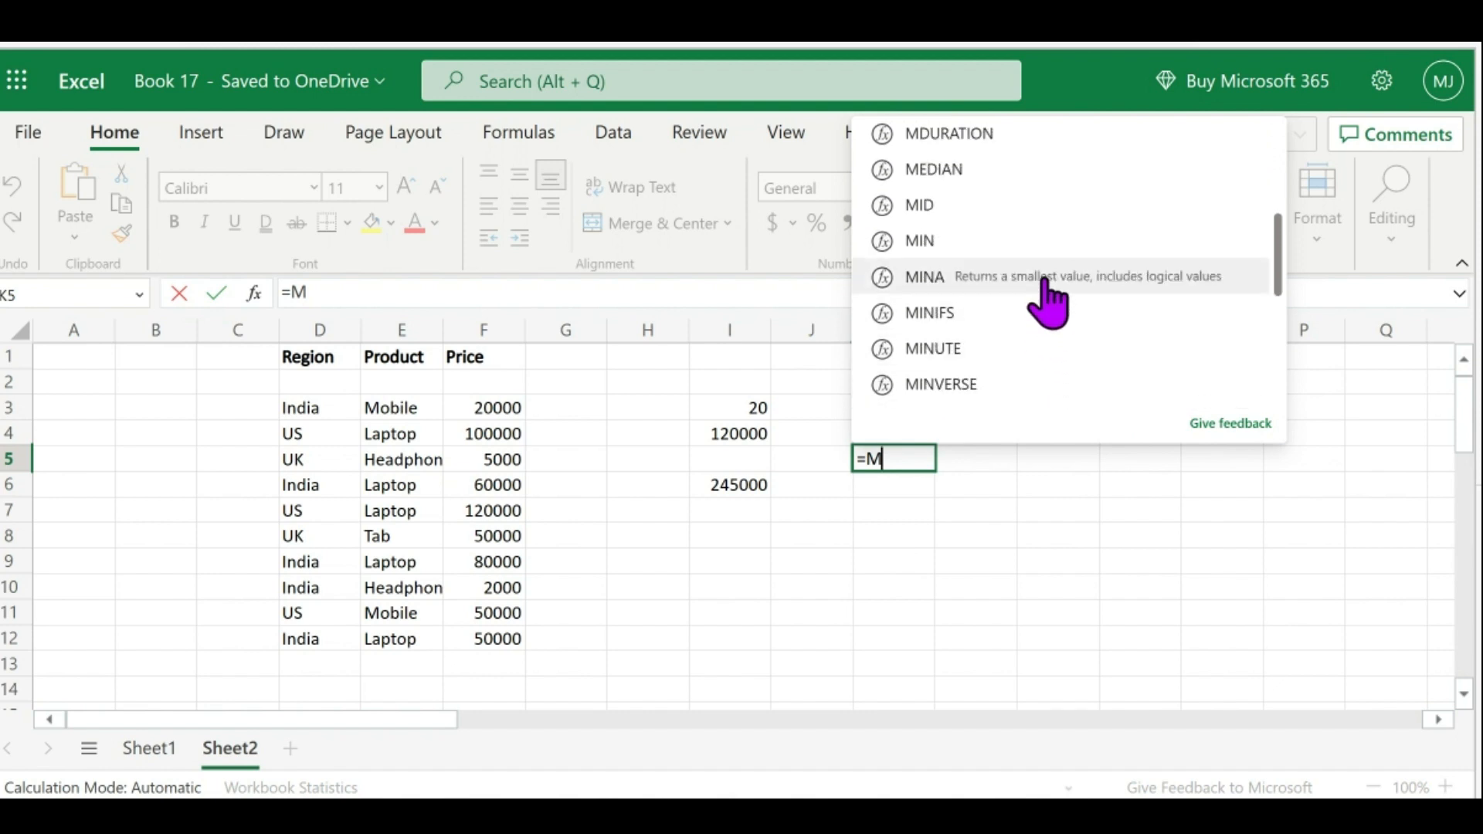
{"action": "scroll", "coordinate": [1043, 297], "scroll_direction": "up", "scroll_amount": 1}
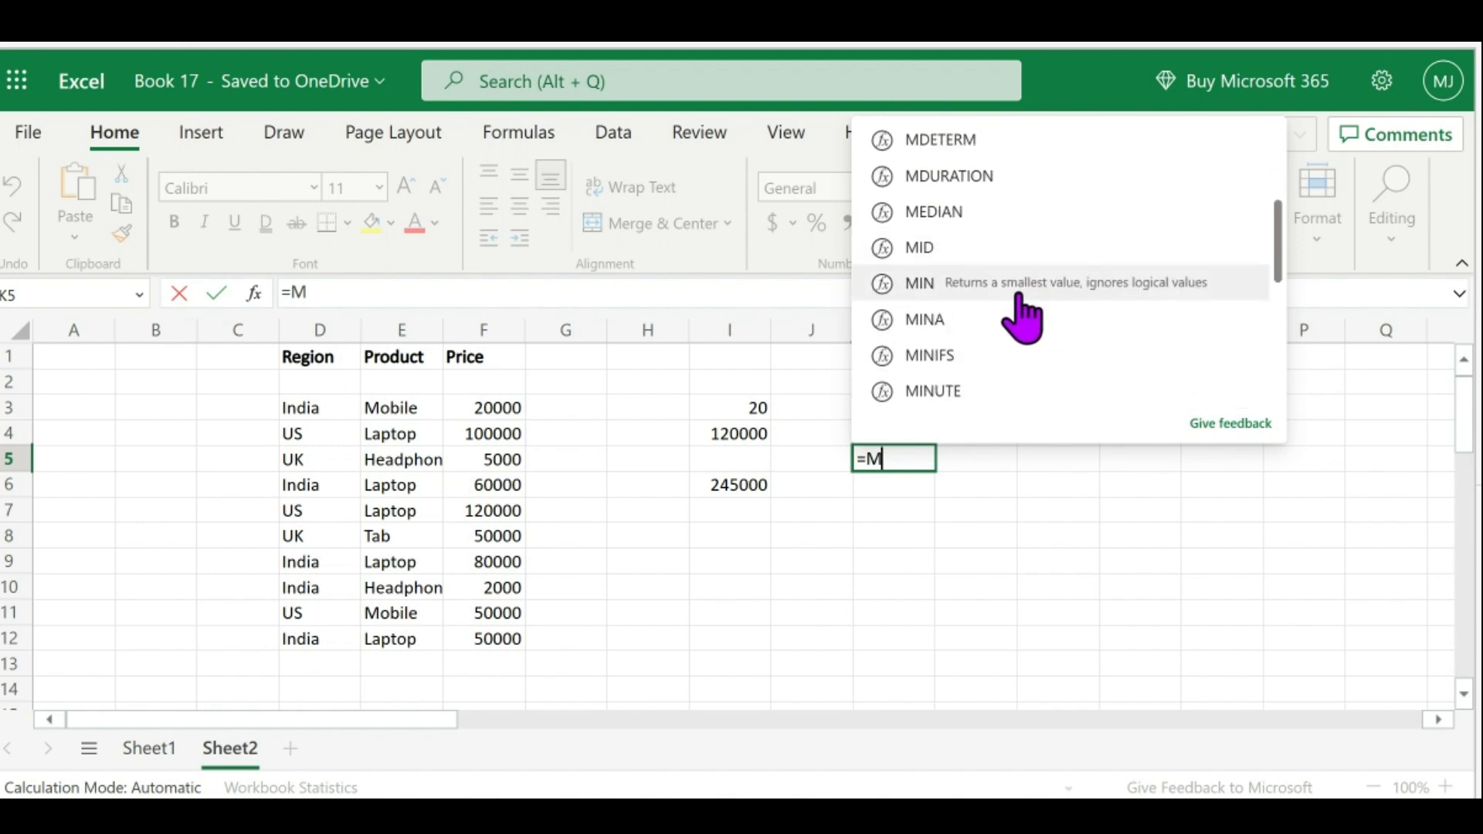
{"action": "type", "text": "in"}
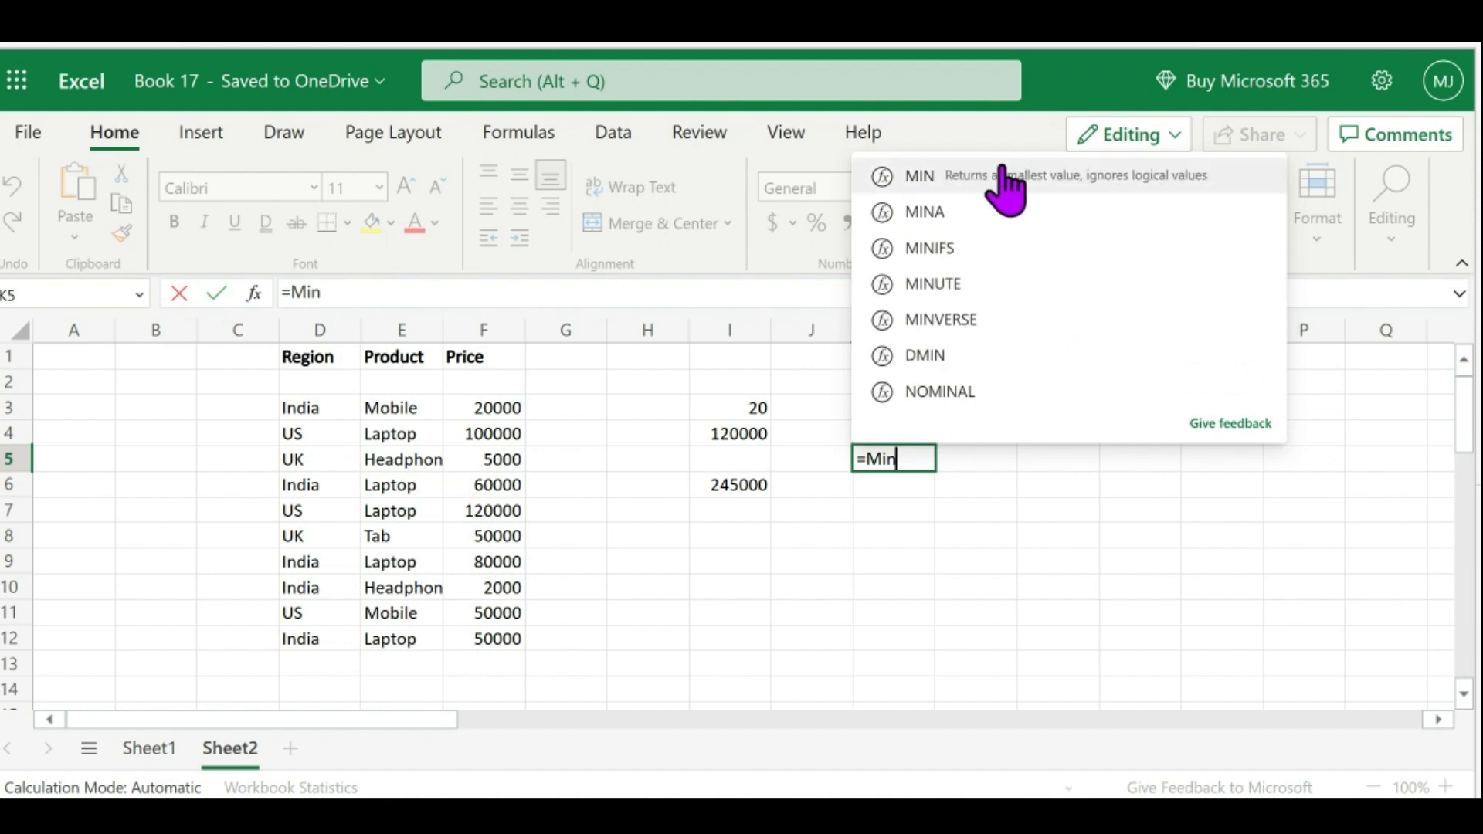
{"action": "left_click", "coordinate": [960, 186]}
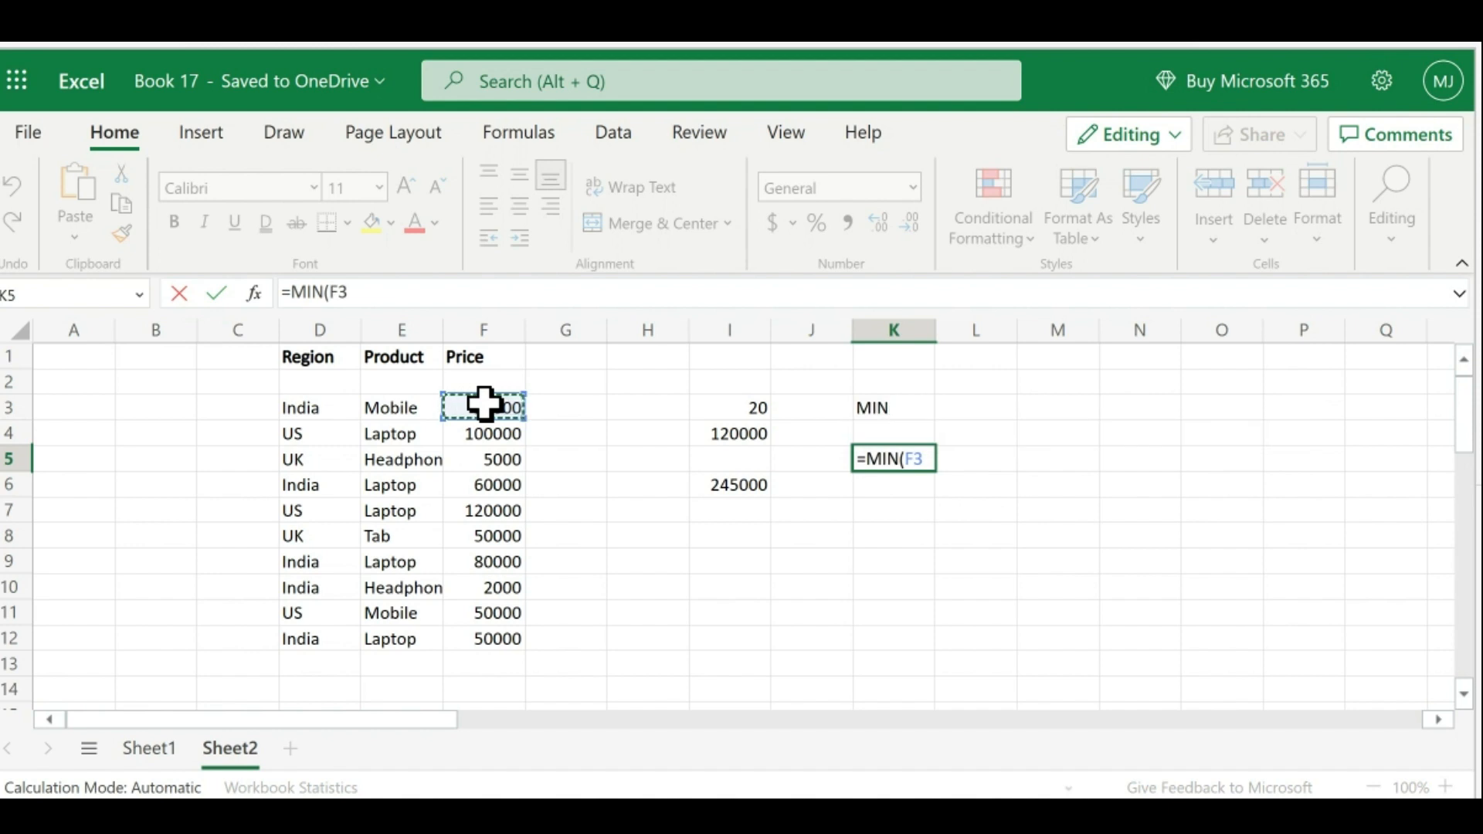
{"action": "left_click_drag", "start_coordinate": [484, 407], "coordinate": [486, 638]}
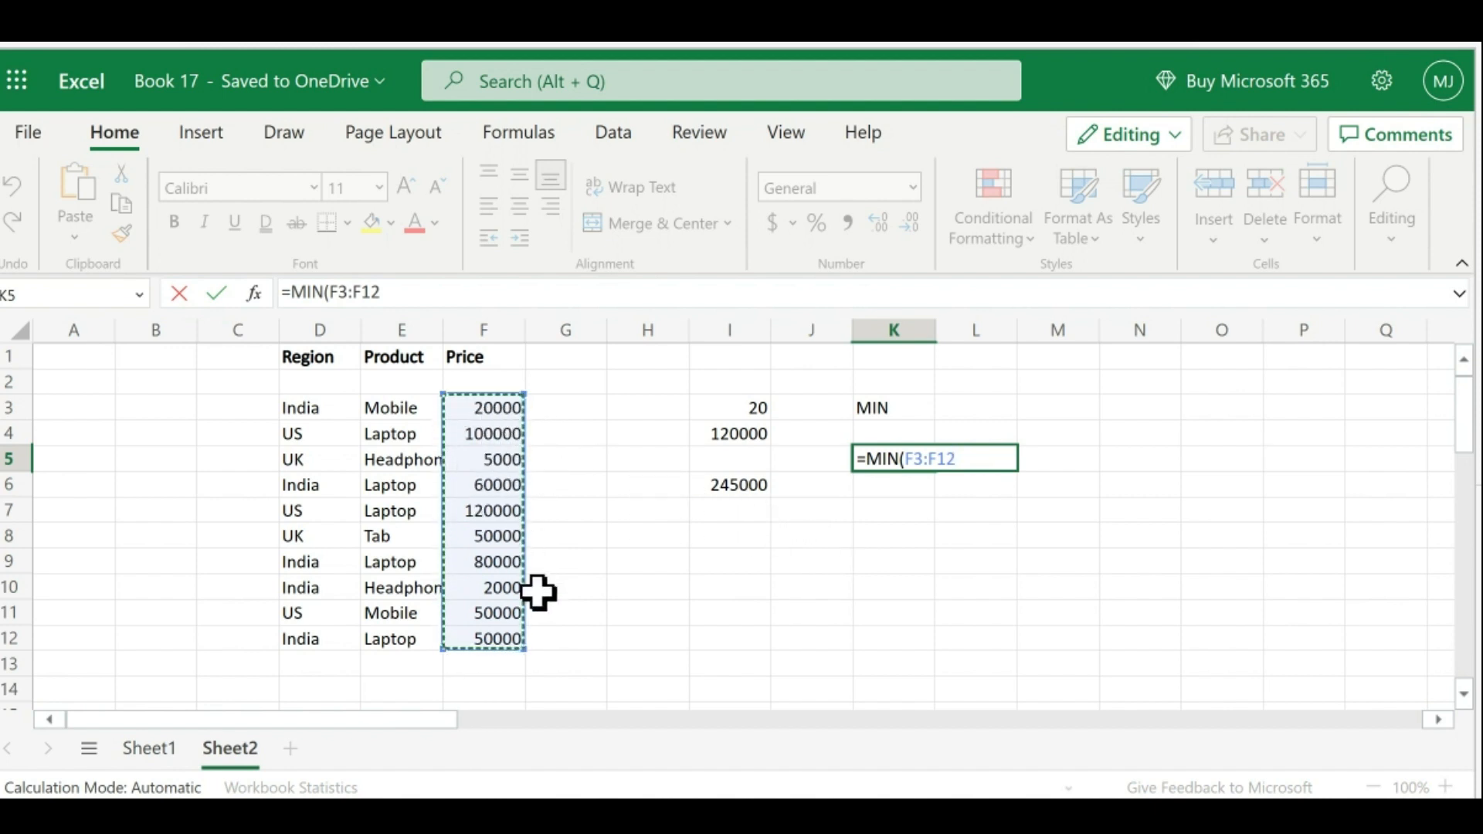
{"action": "type", "text": ")"}
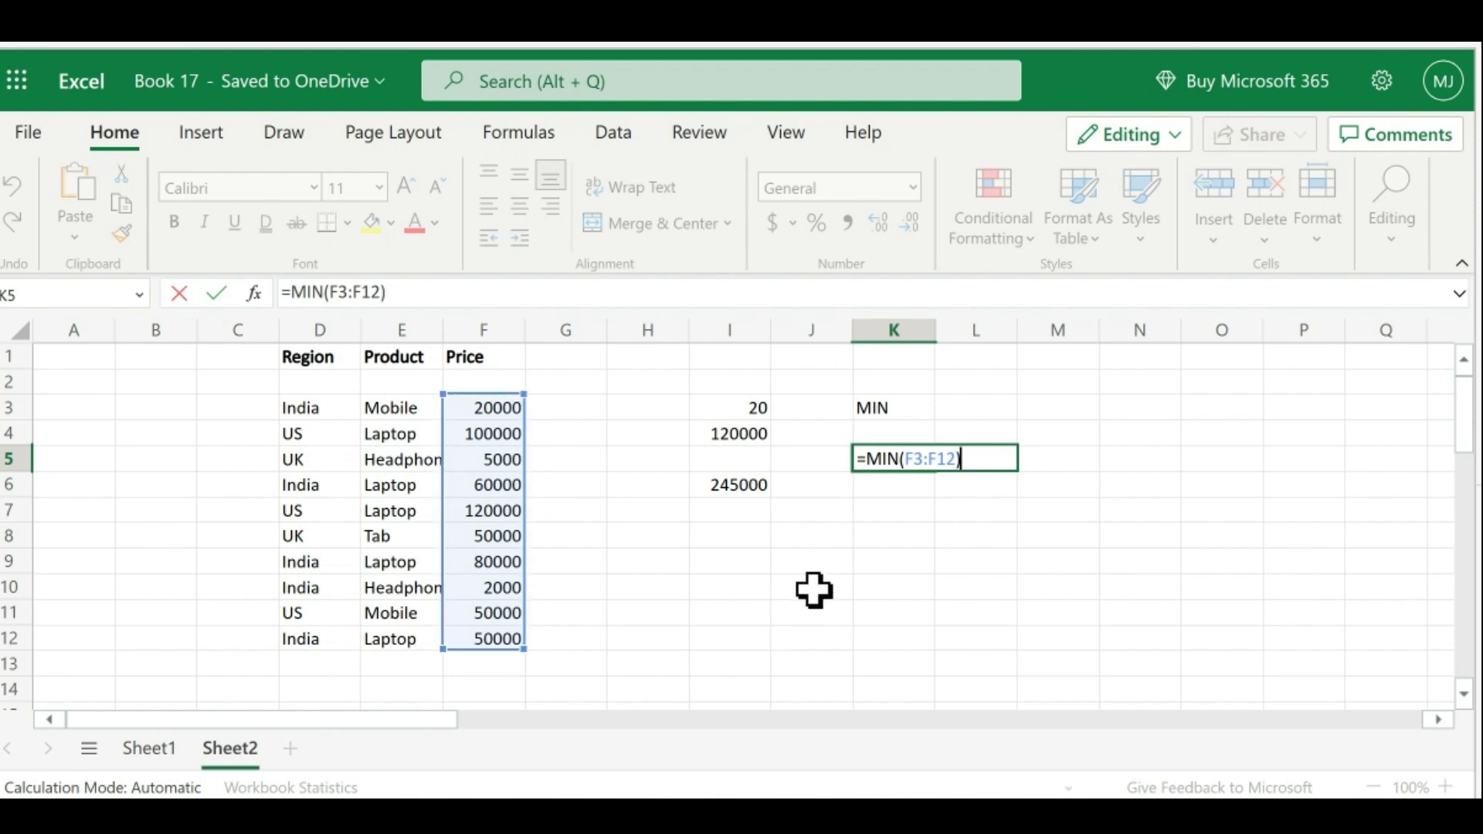
{"action": "key", "text": "Return"}
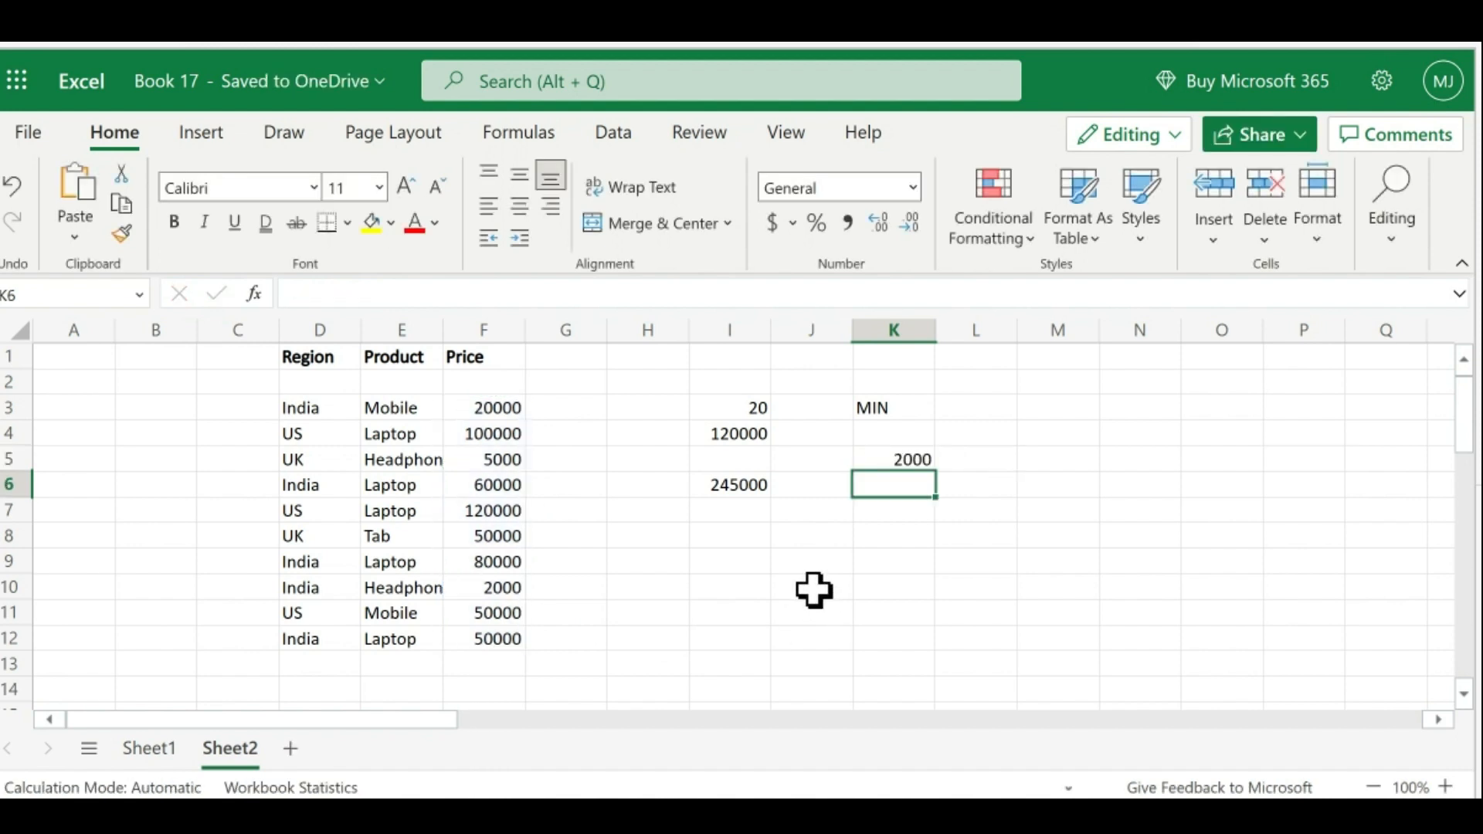
Step: Review the MIN formula in cell K5 and the first and last price rows it covers
{"action": "left_click", "coordinate": [883, 462]}
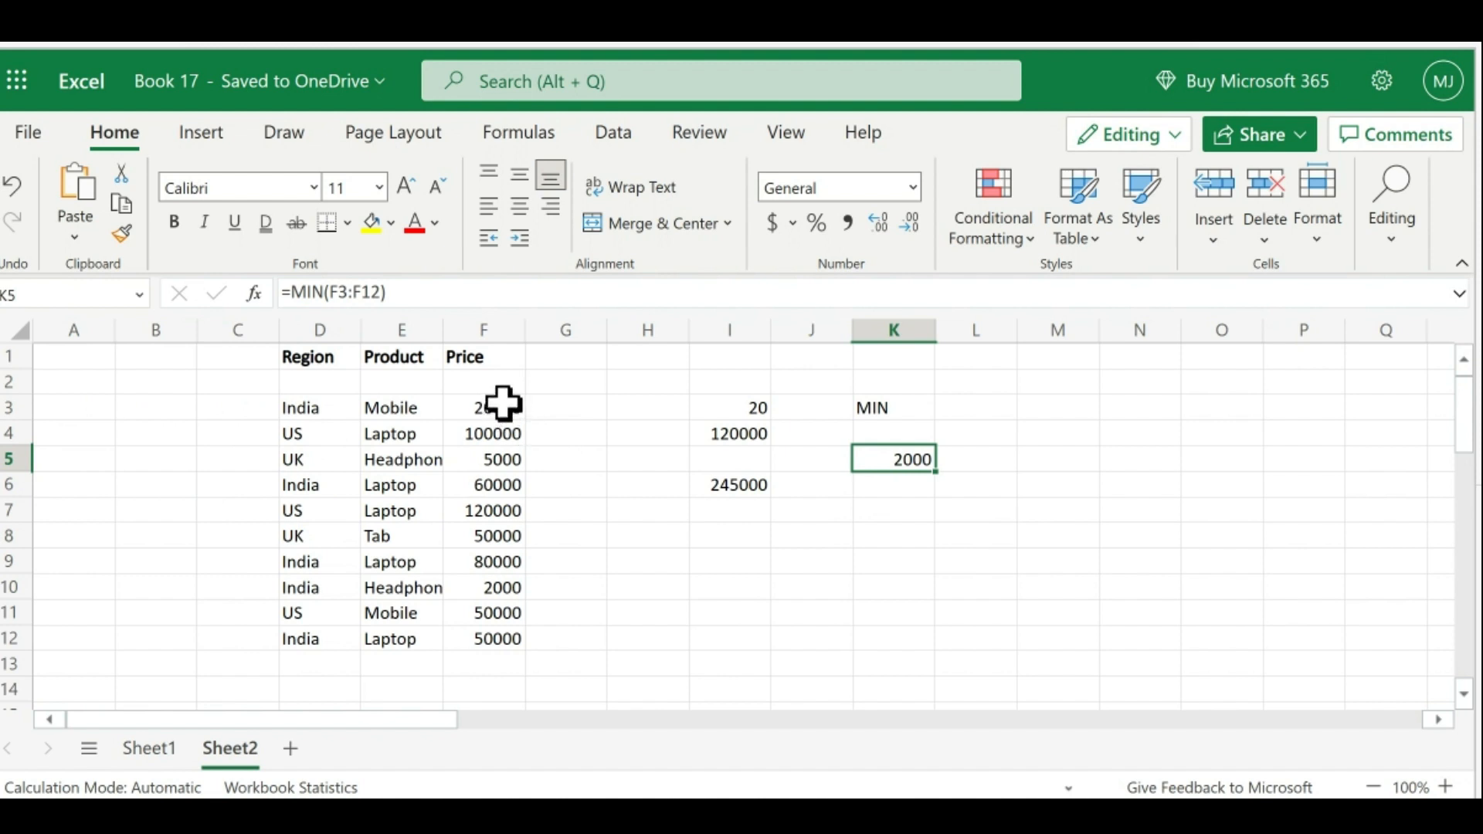
{"action": "left_click", "coordinate": [12, 639]}
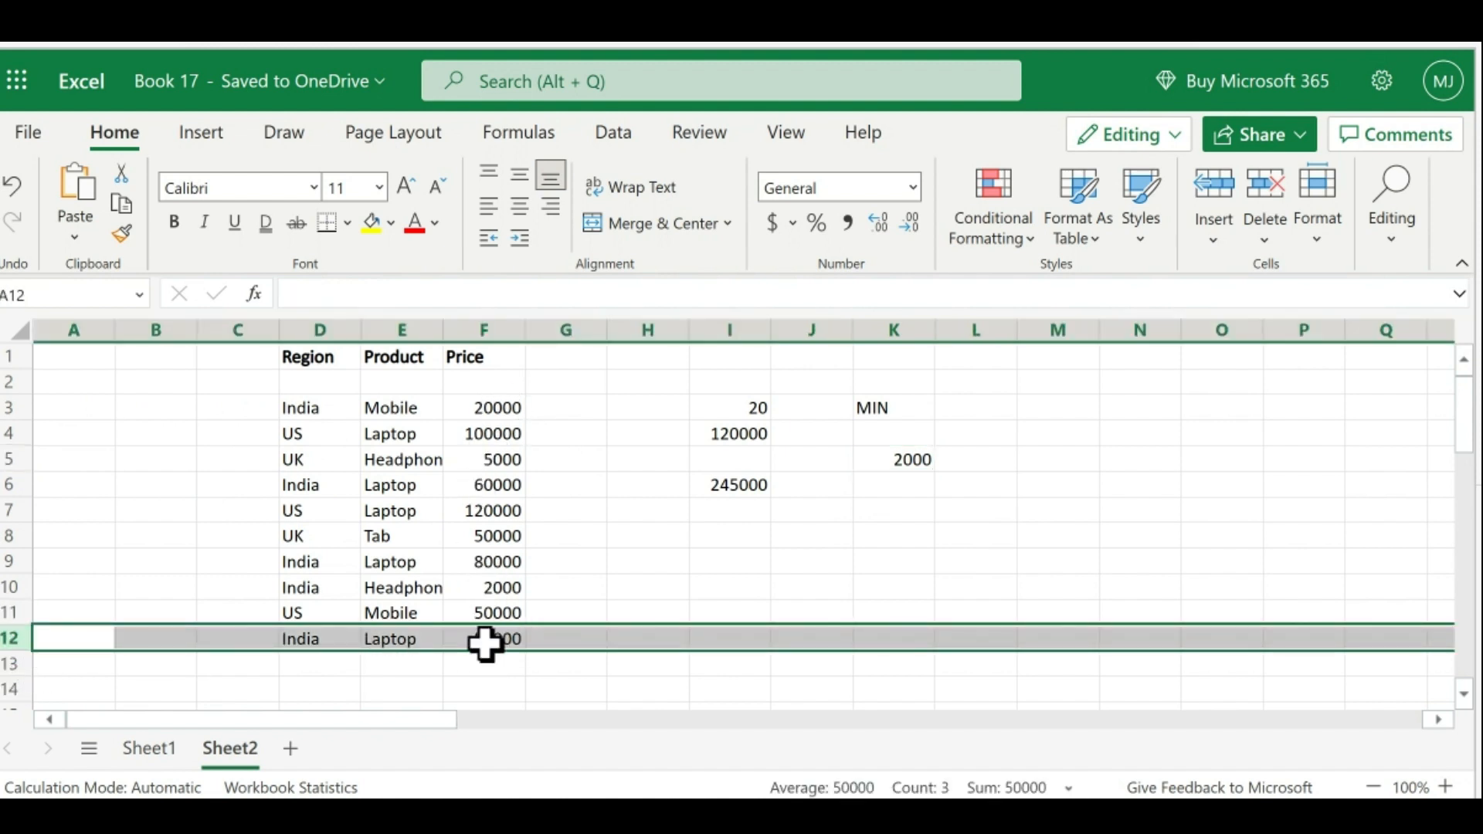
{"action": "left_click_drag", "start_coordinate": [486, 641], "coordinate": [496, 665]}
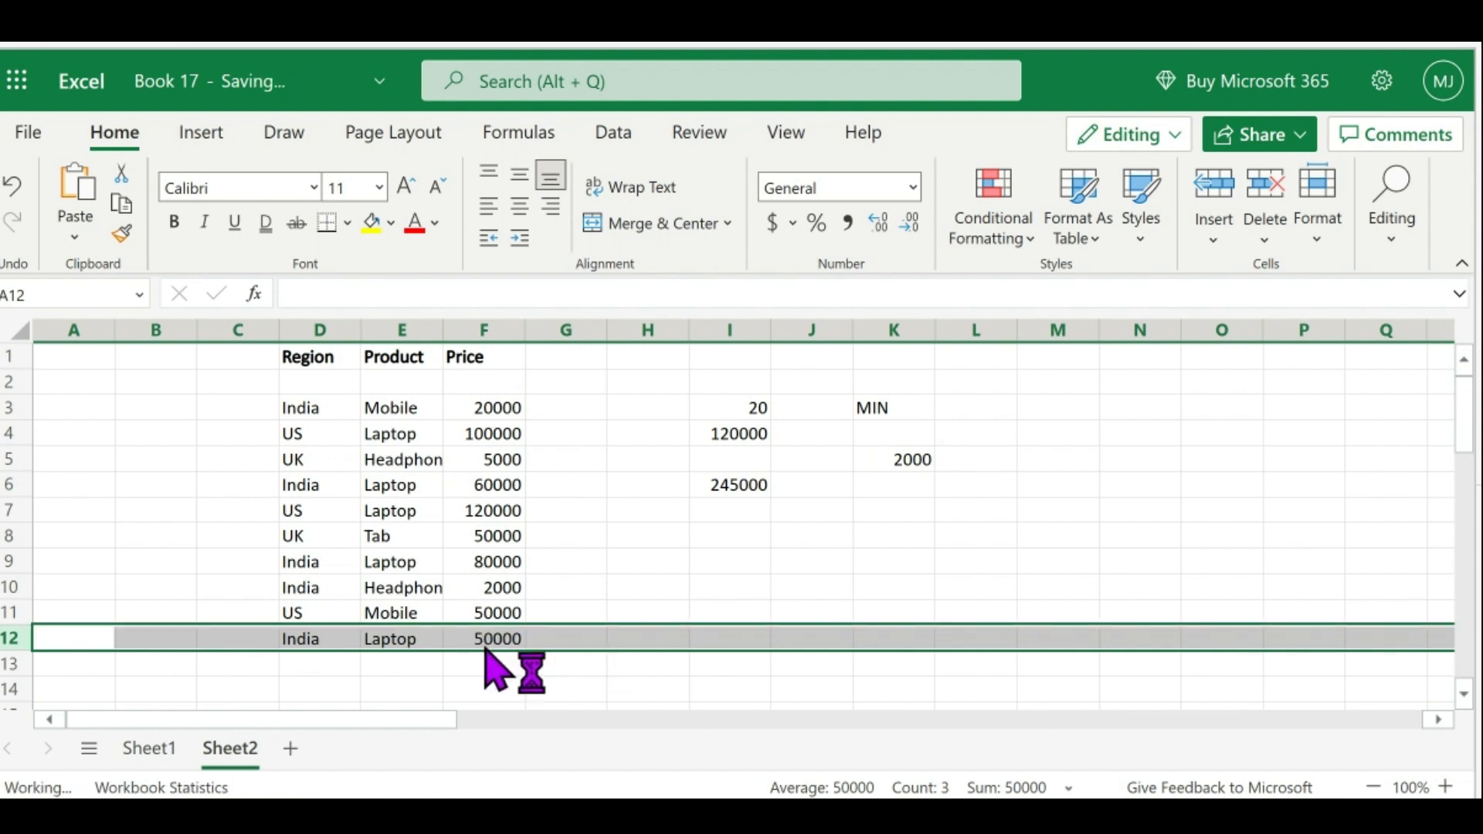
{"action": "left_click", "coordinate": [502, 409]}
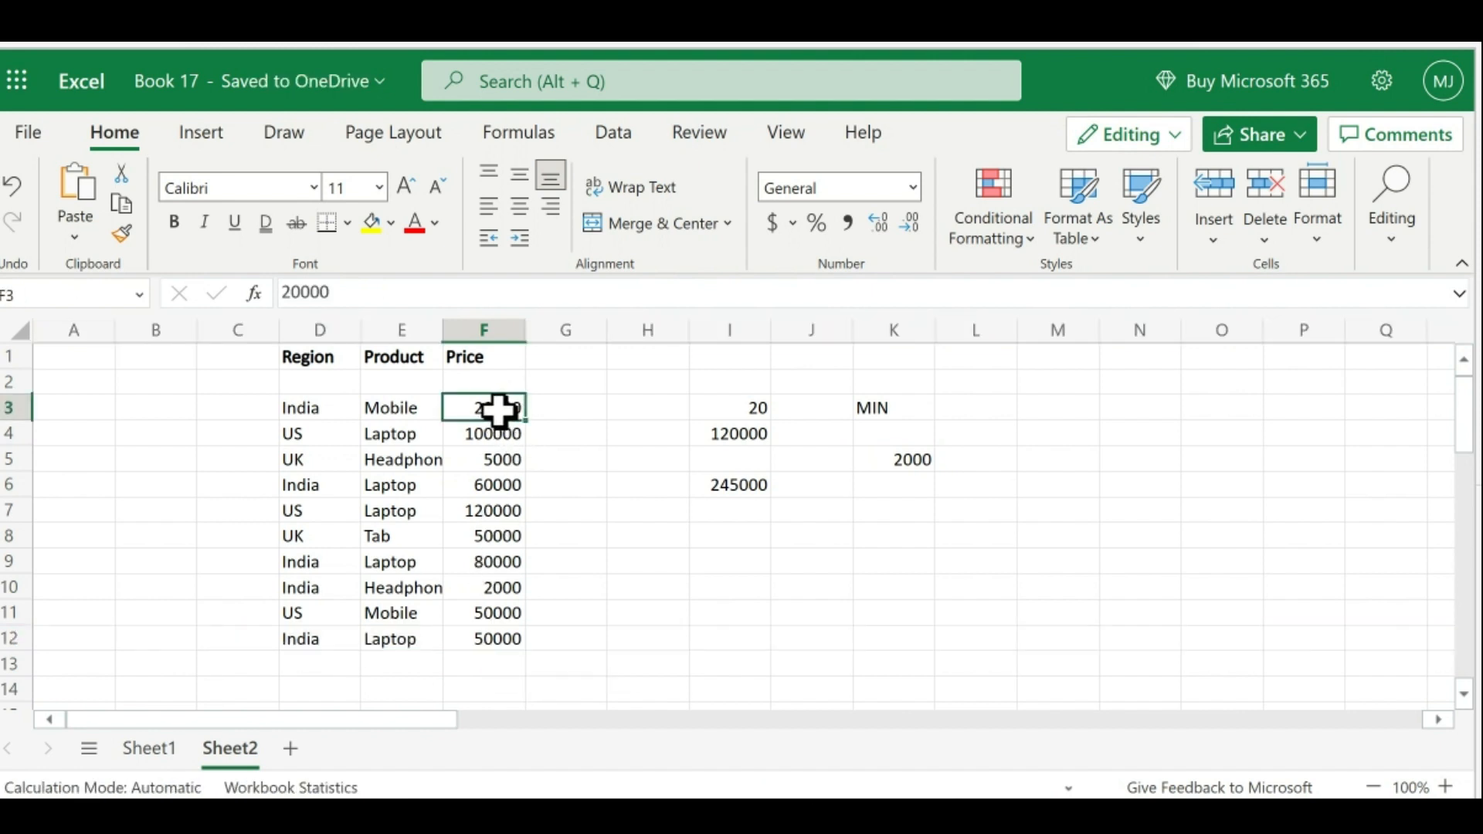
{"action": "left_click", "coordinate": [888, 460]}
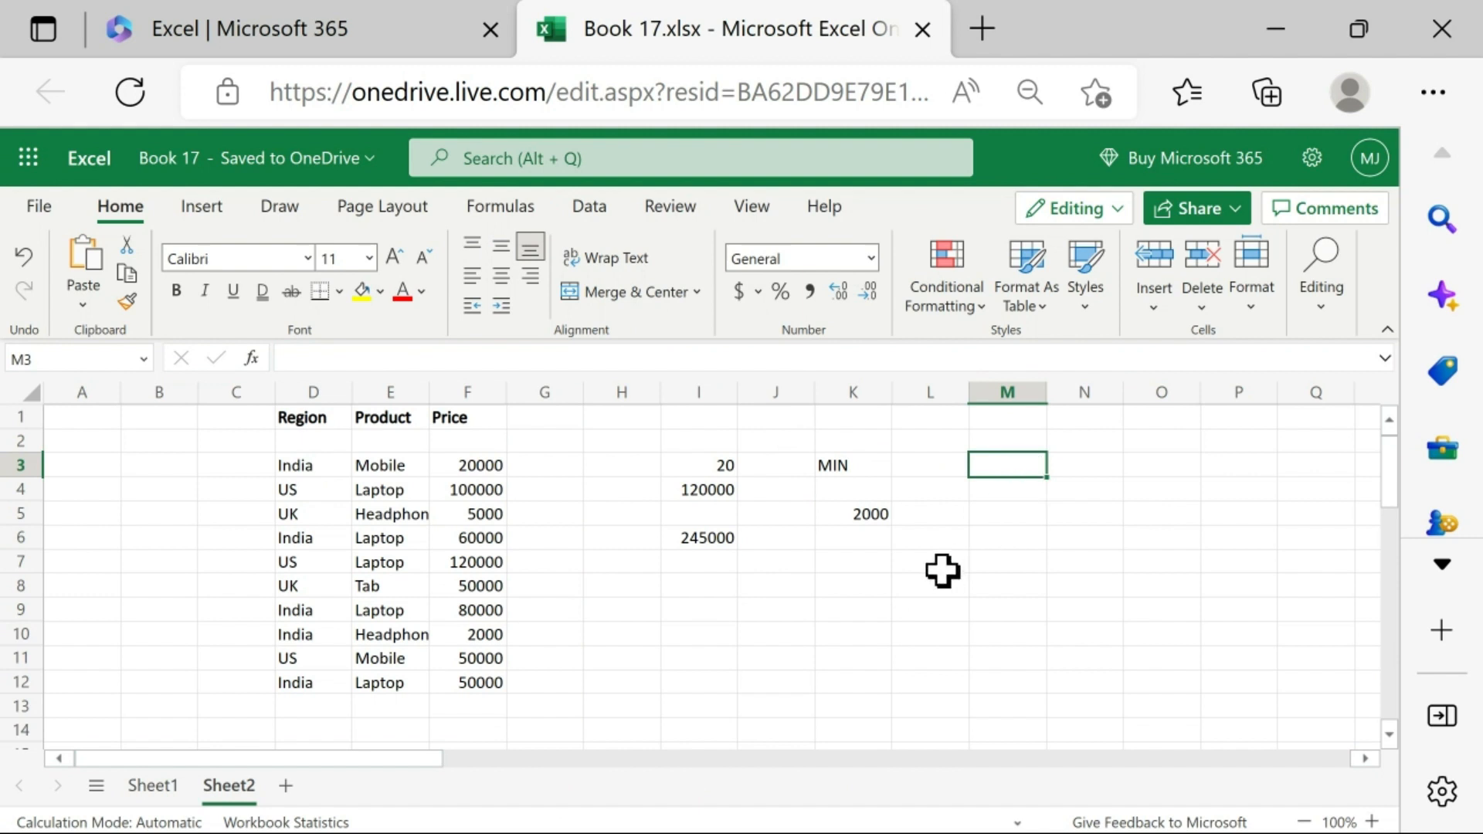
Step: Enter the heading MAX in cell M3 and calculate the highest price in cell M5 with =MAX(F3:F12)
{"action": "type", "text": "AX"}
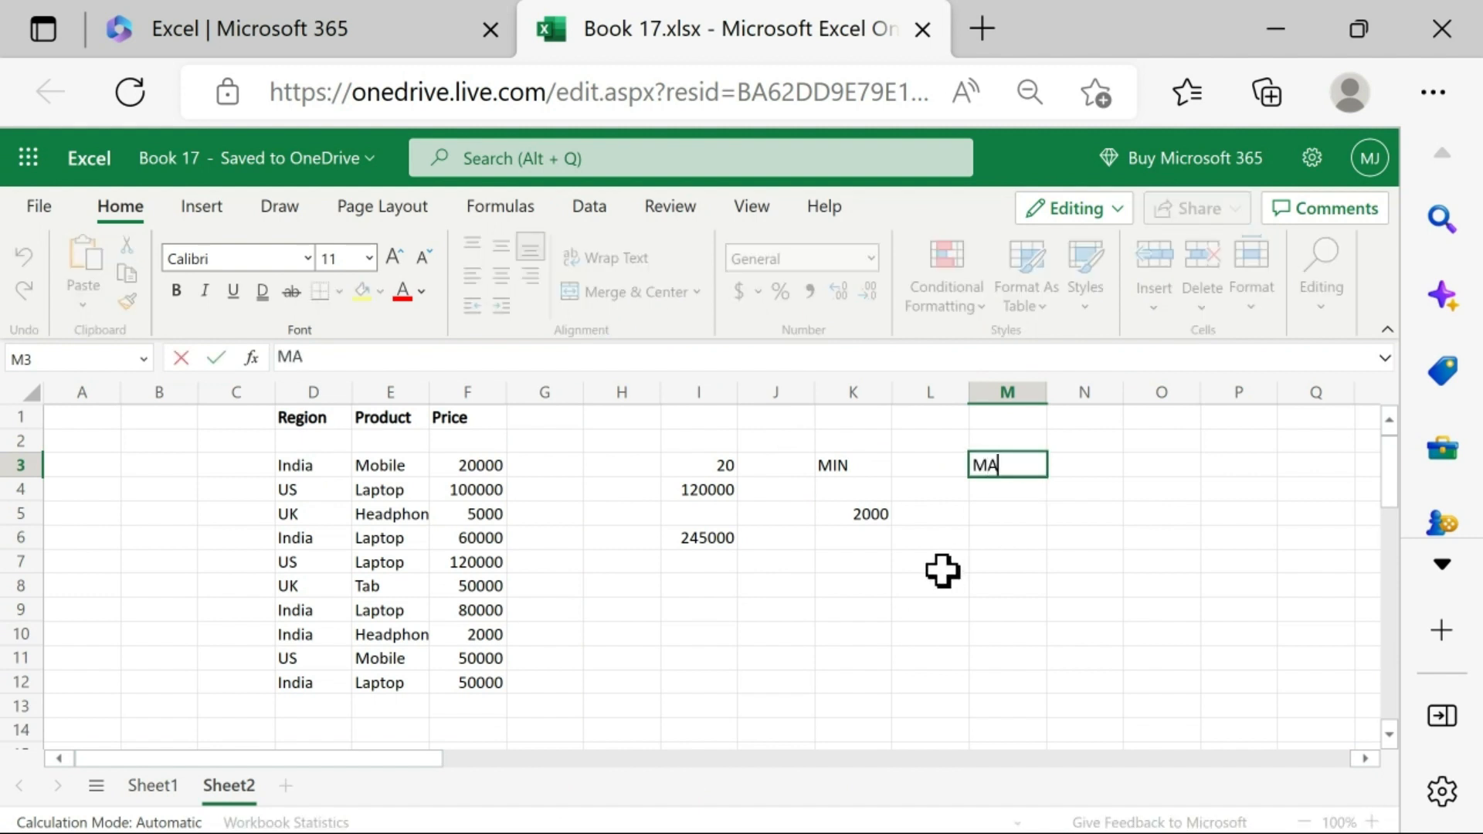
{"action": "left_click", "coordinate": [1012, 520]}
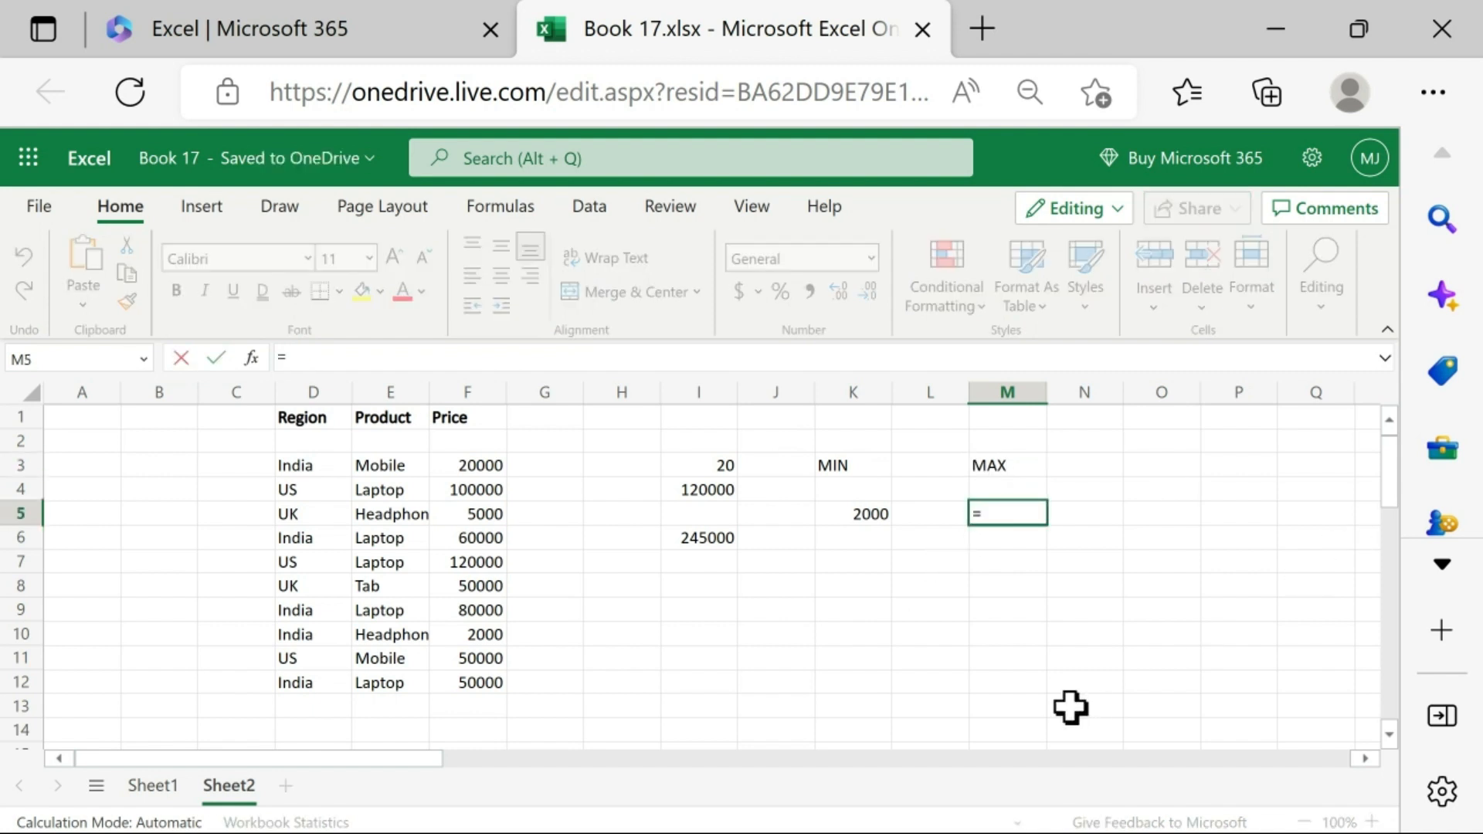
{"action": "type", "text": "m"}
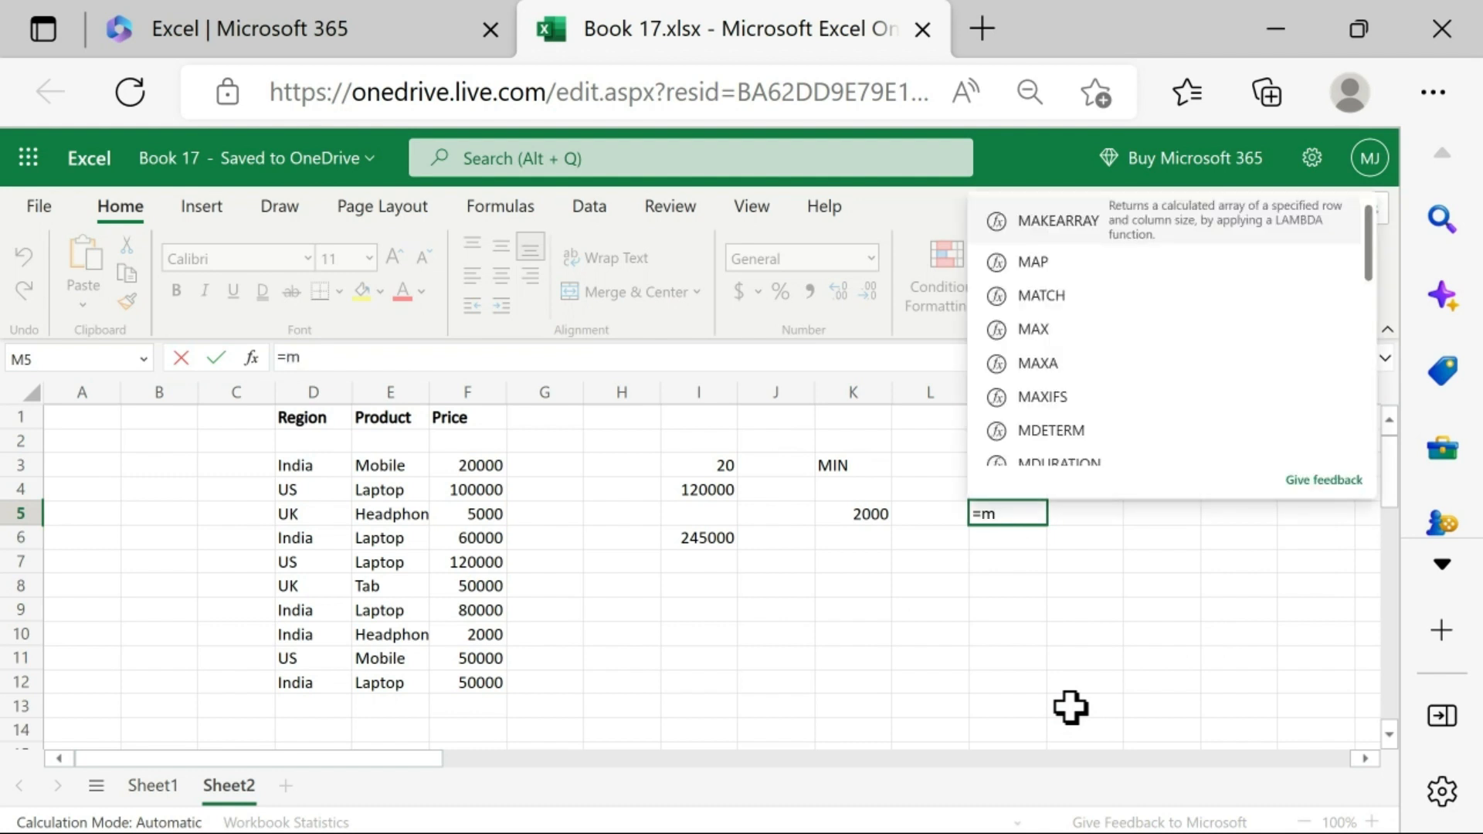
{"action": "type", "text": "ax"}
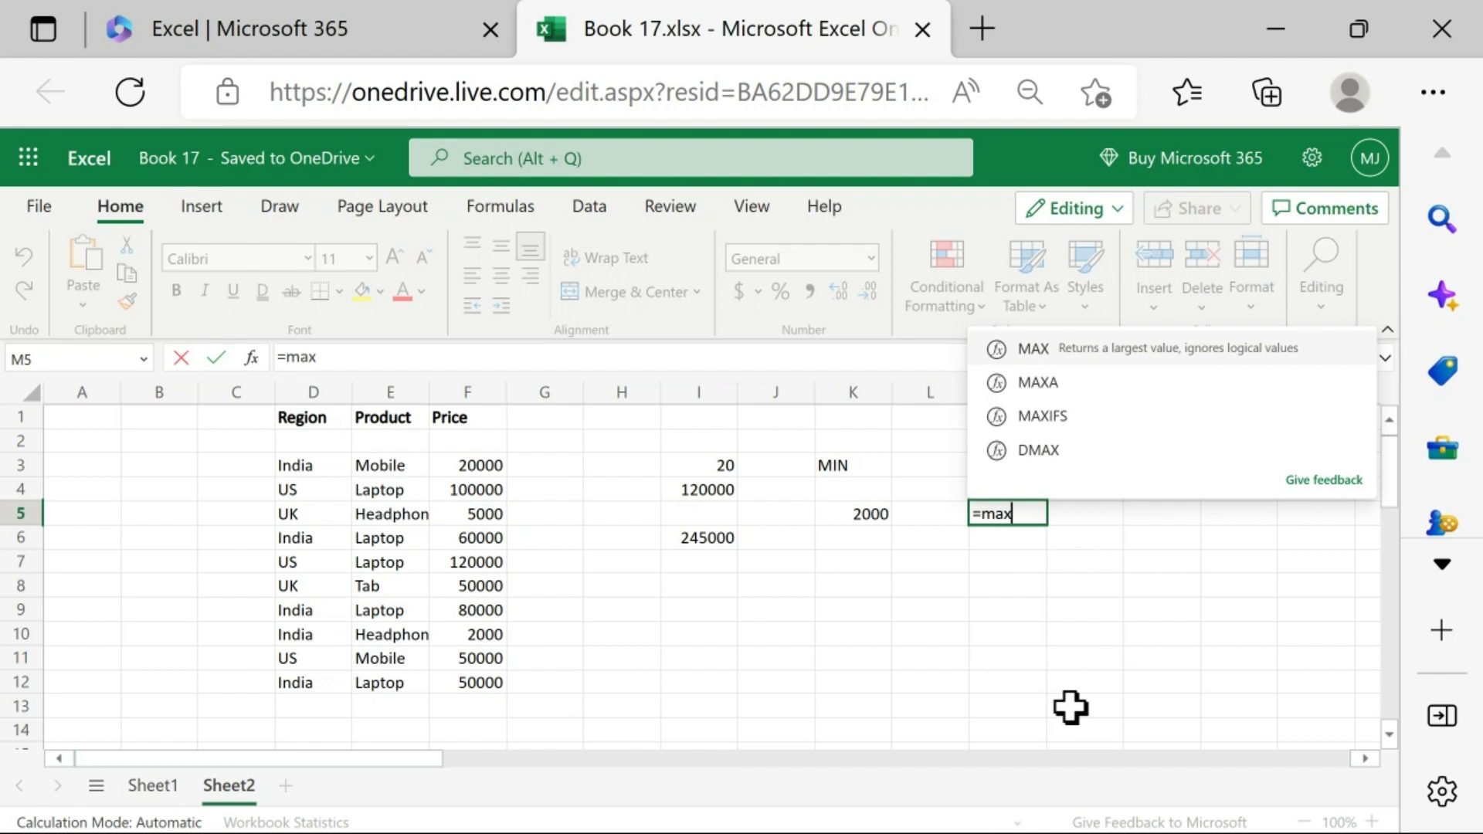
{"action": "key", "text": "Tab"}
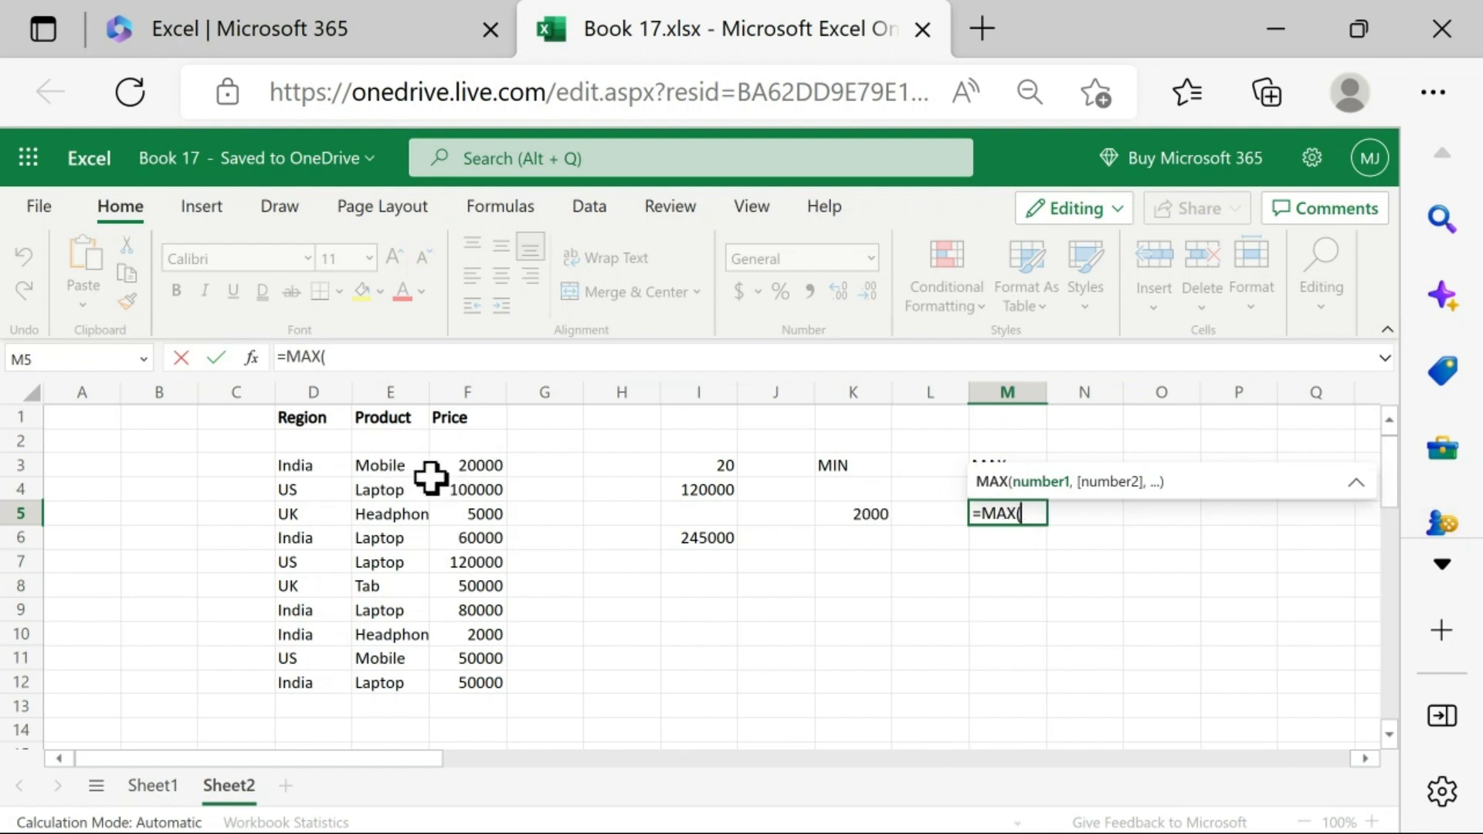
{"action": "left_click_drag", "start_coordinate": [480, 461], "coordinate": [474, 676]}
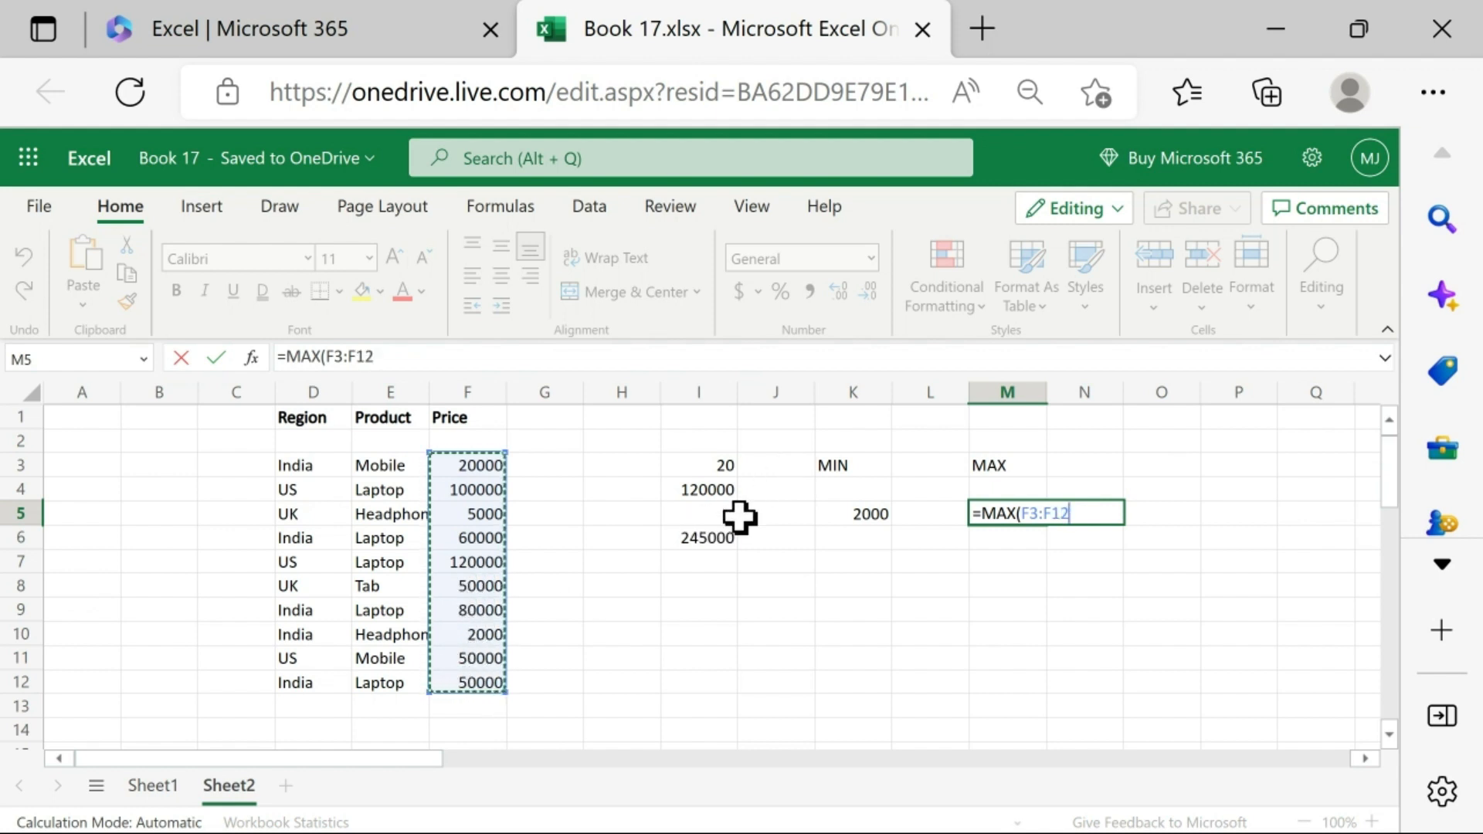
{"action": "type", "text": ")"}
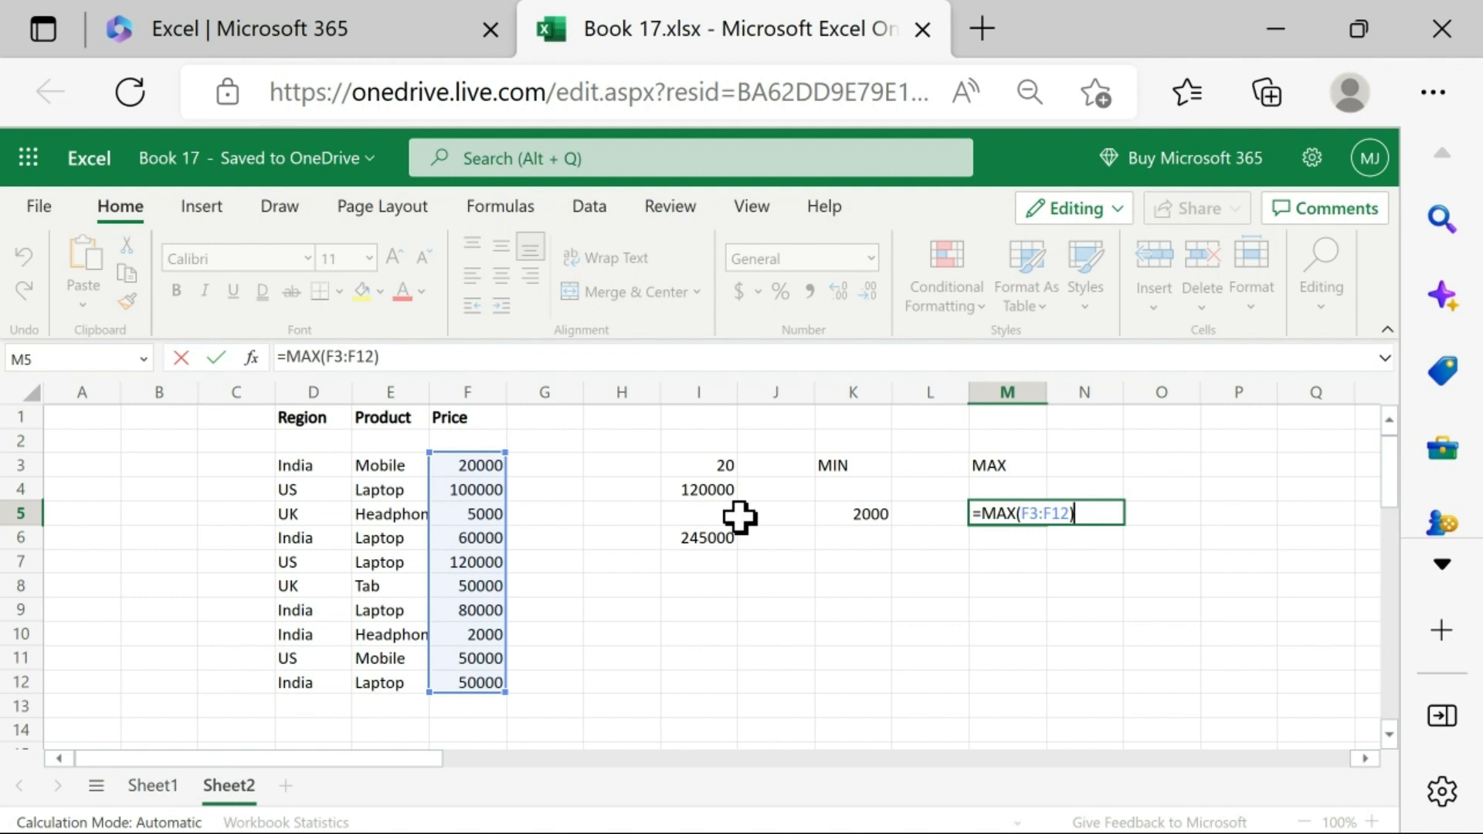
{"action": "key", "text": "Return"}
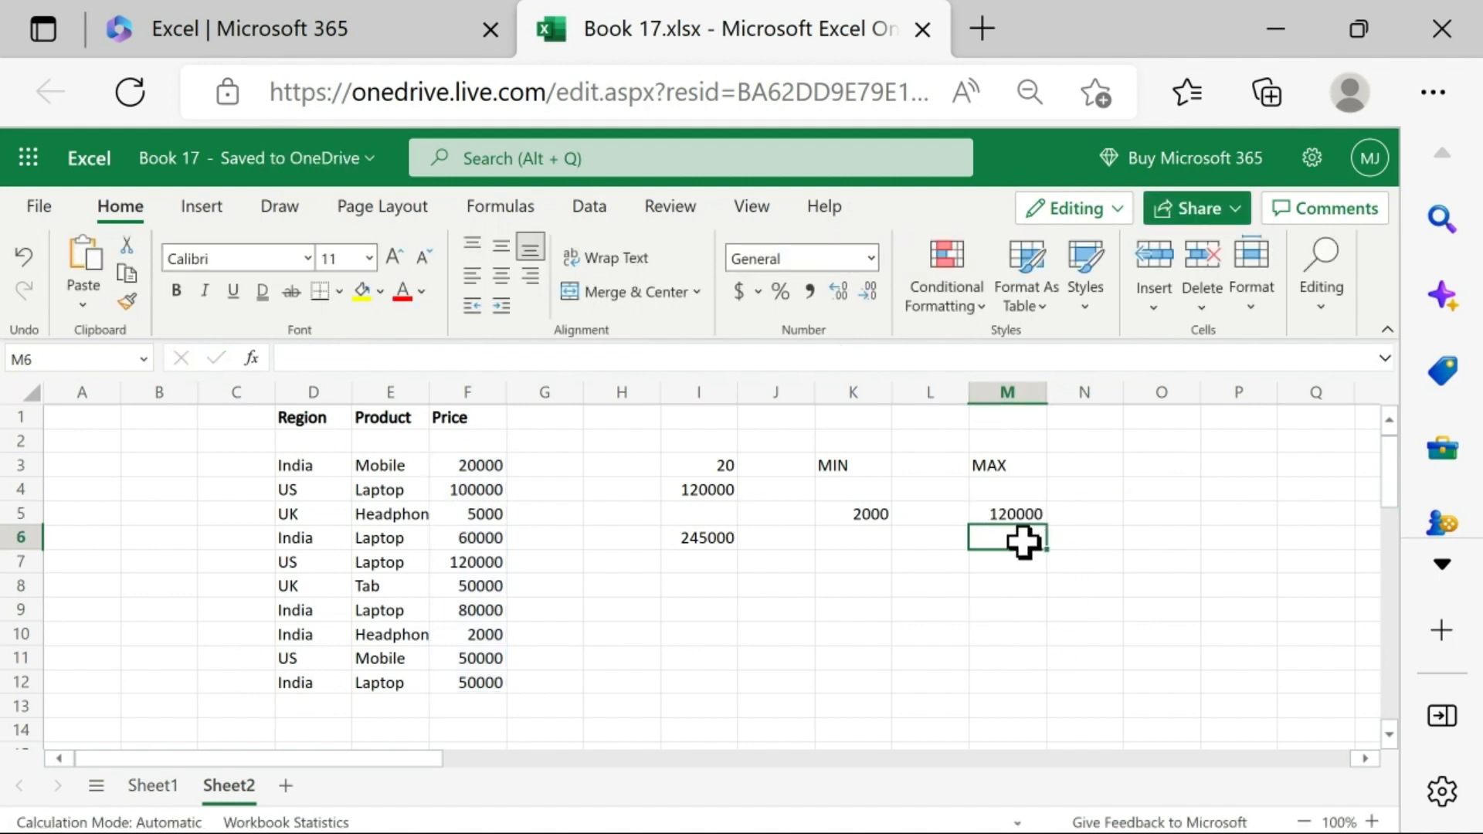
{"action": "left_click", "coordinate": [1019, 515]}
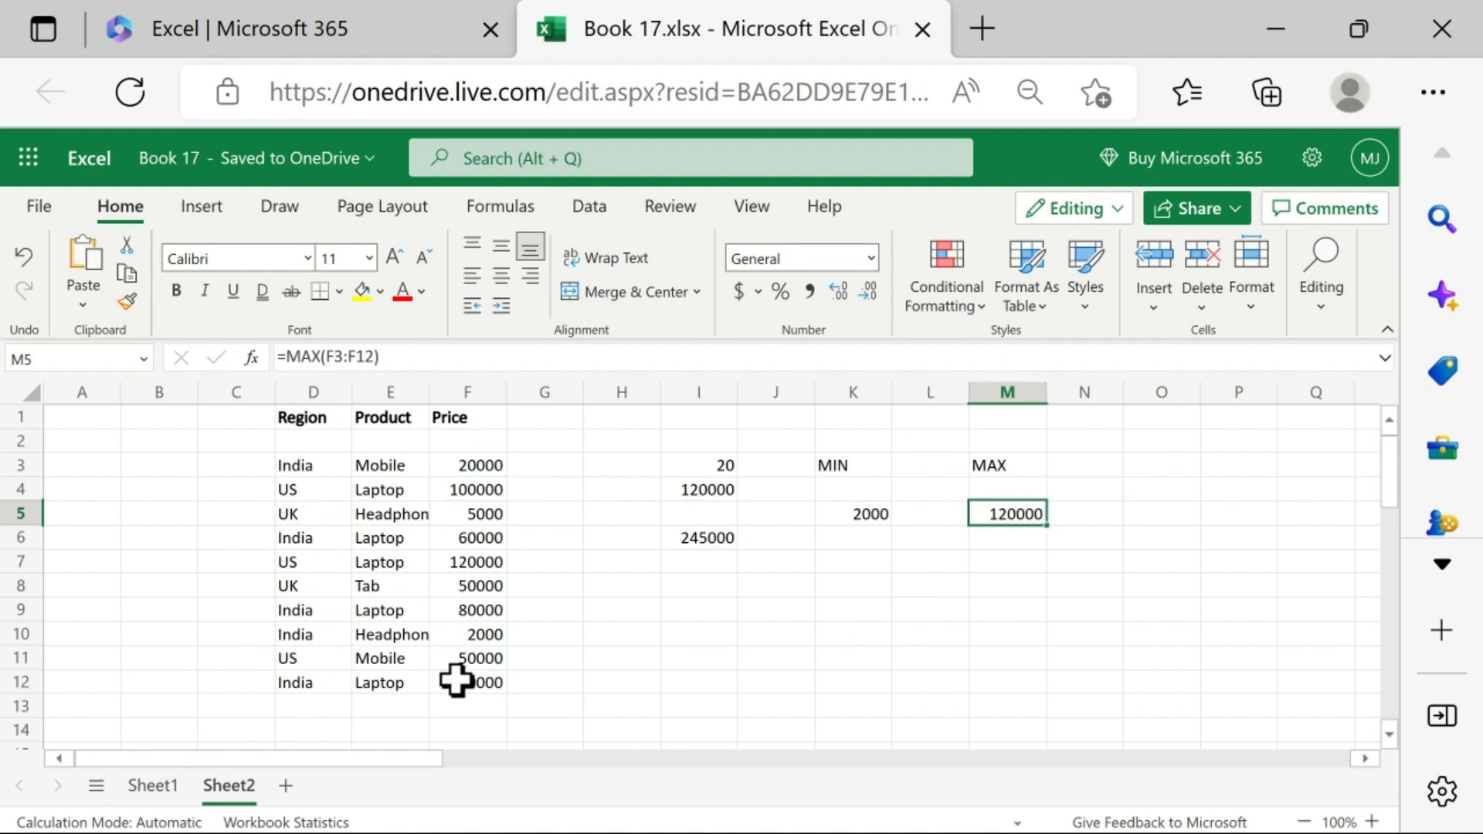
{"action": "left_click", "coordinate": [467, 563]}
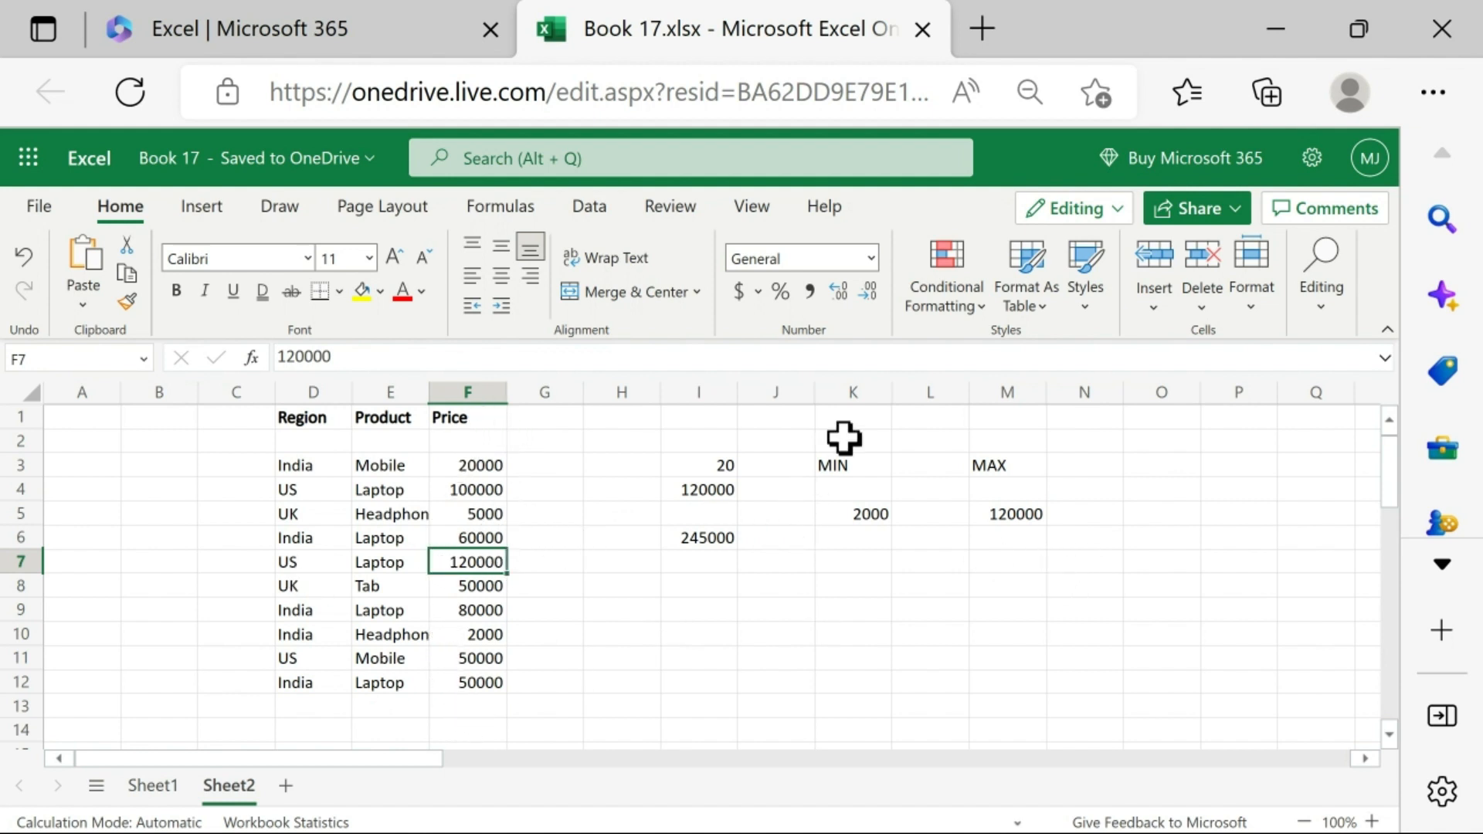
Step: Enter the heading COUNT in cell K8 and count the prices in cell K9 with =COUNT(F3:F12)
{"action": "left_click", "coordinate": [849, 584]}
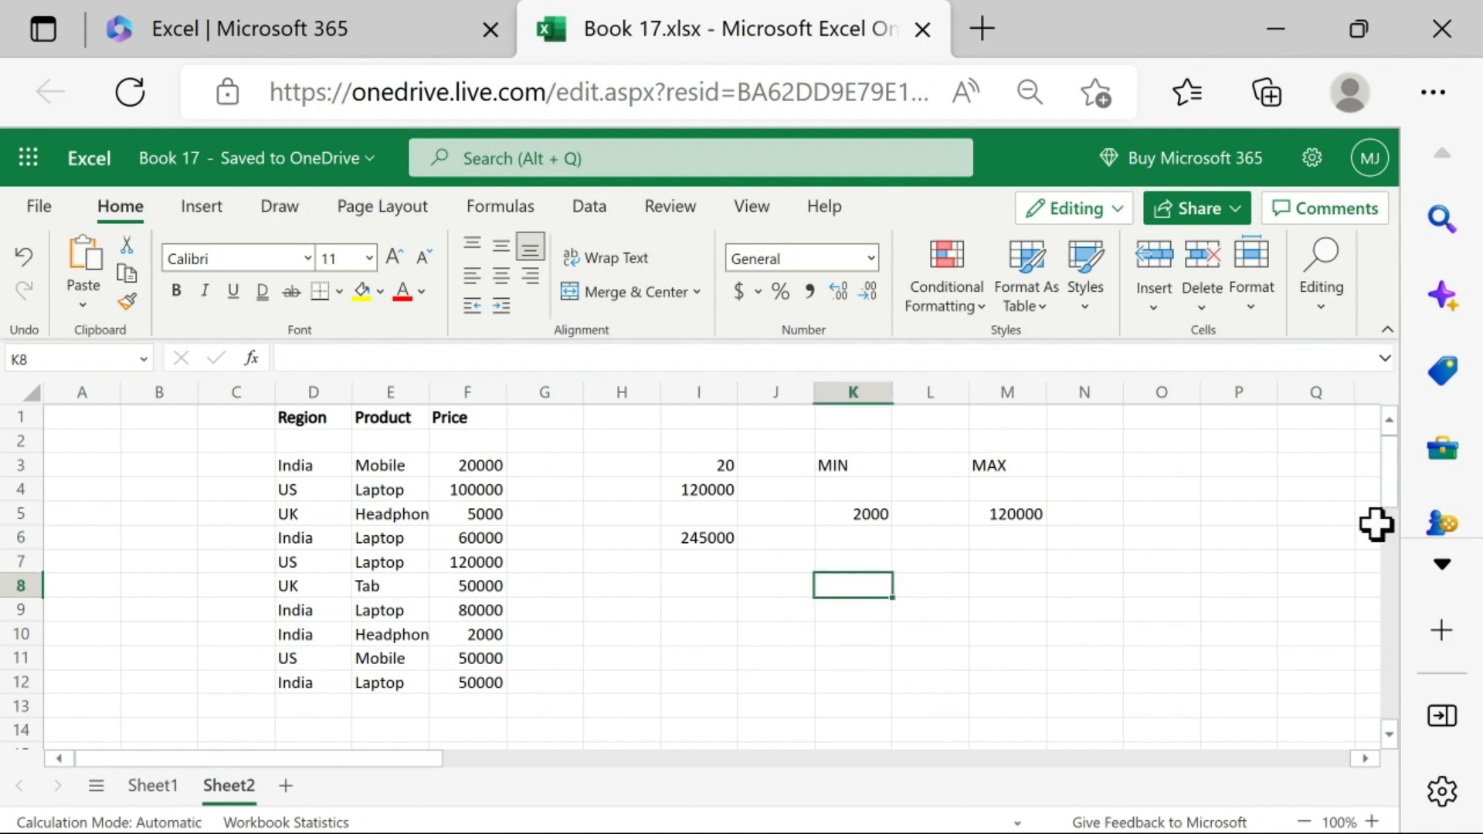
{"action": "type", "text": "COUNT"}
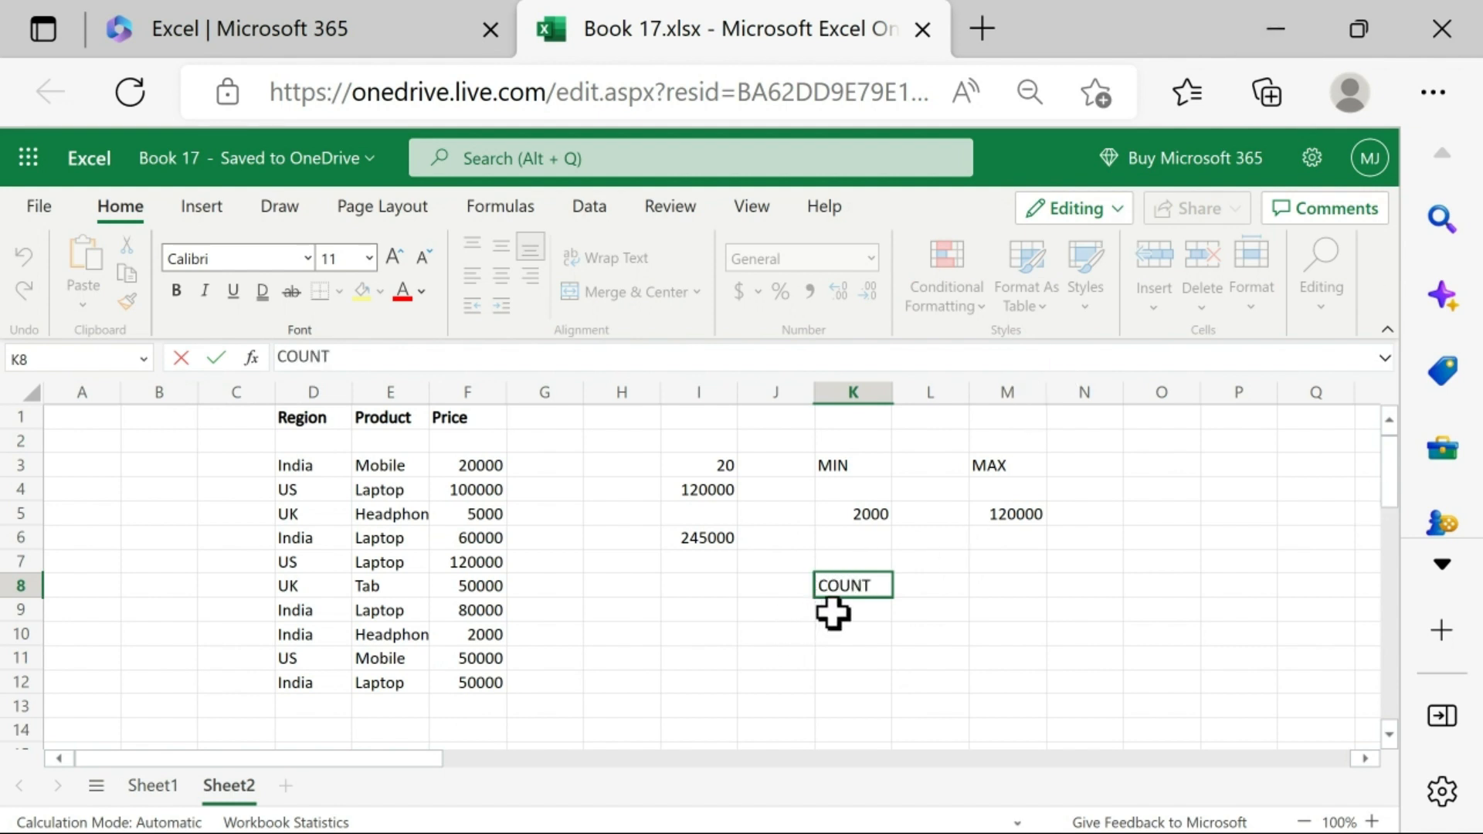
{"action": "key", "text": "Return"}
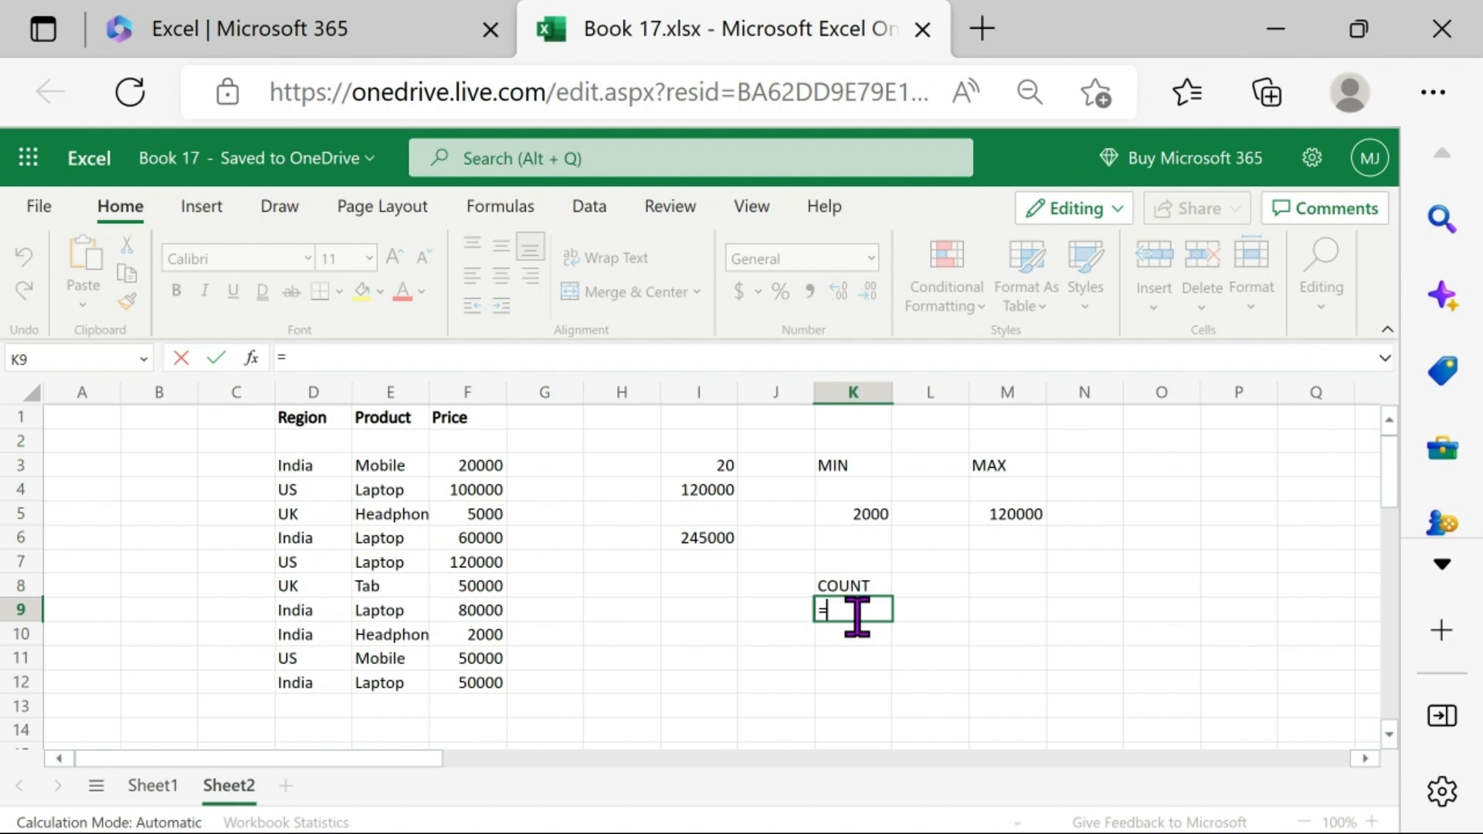
{"action": "type", "text": "c"}
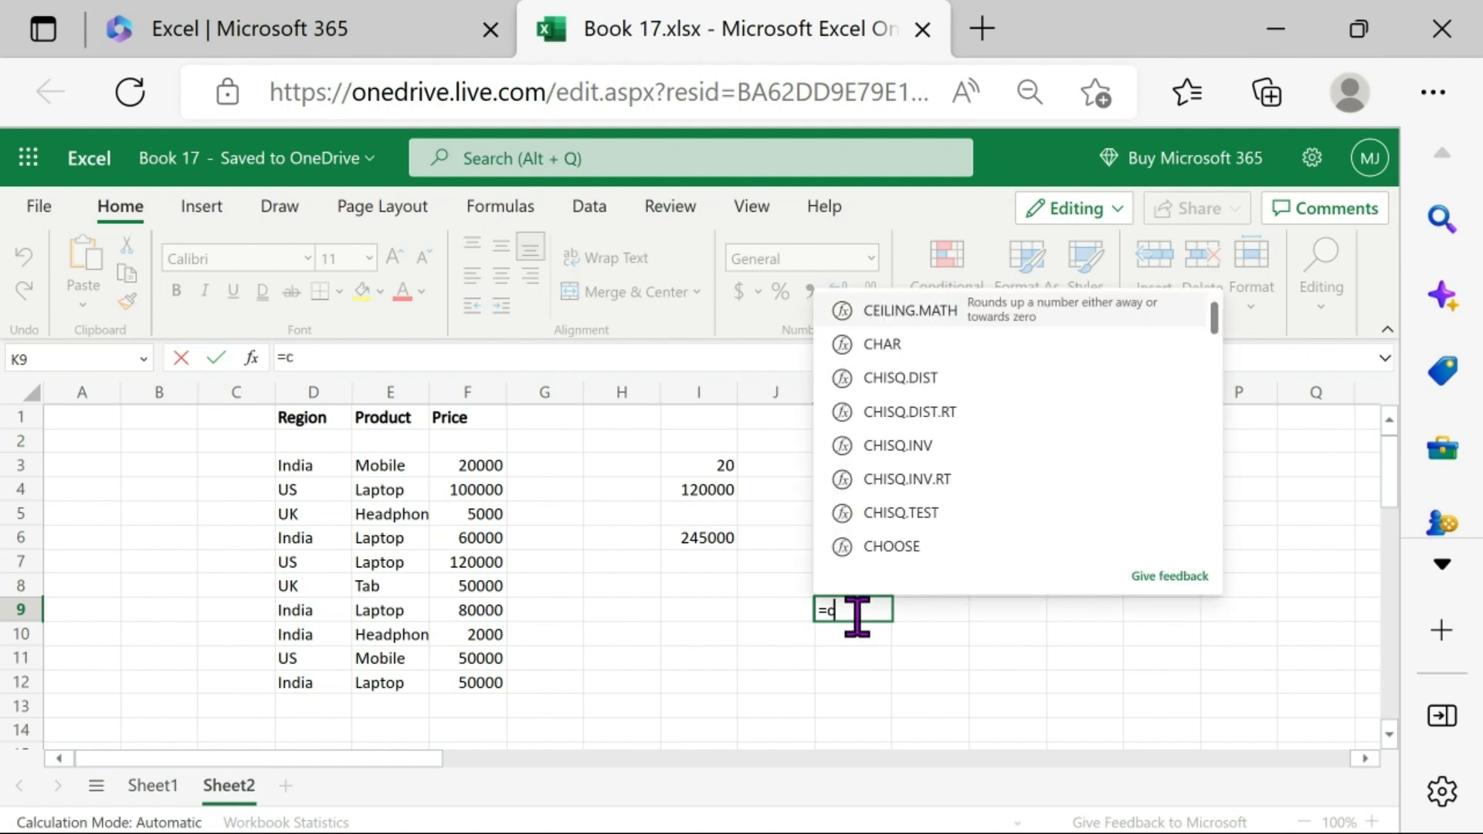
{"action": "type", "text": "oun"}
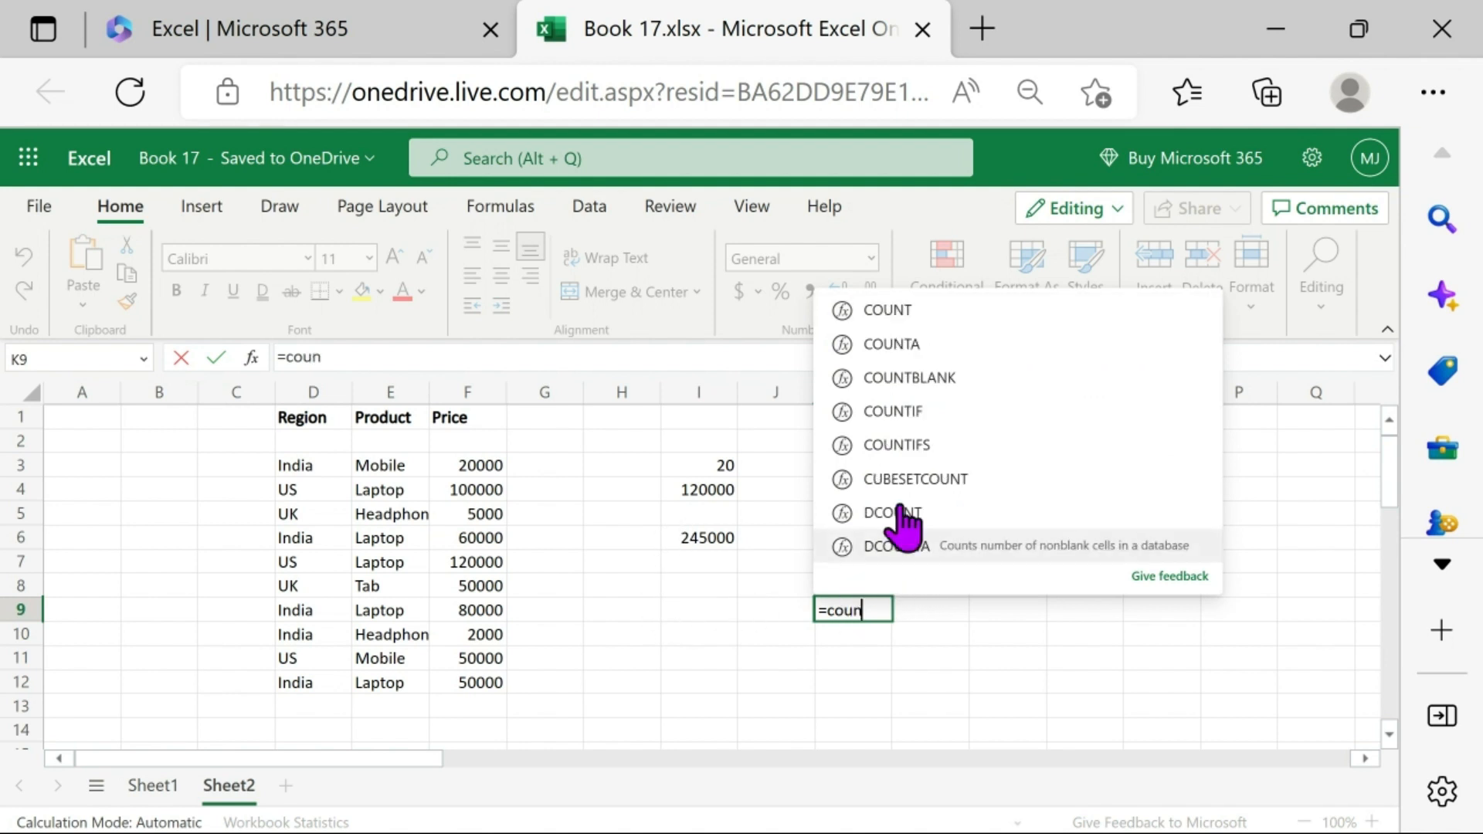
{"action": "left_click", "coordinate": [950, 313]}
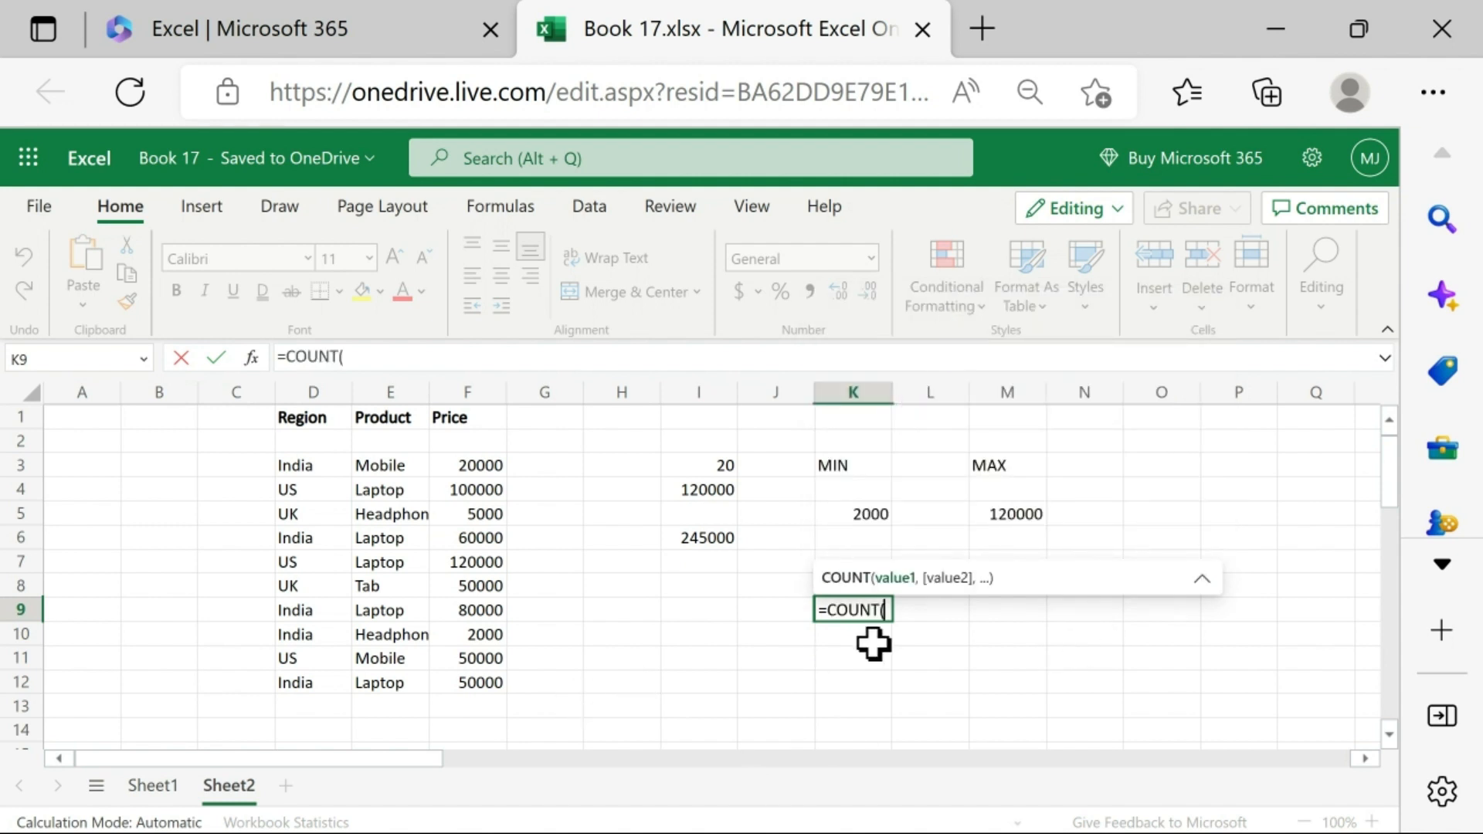
{"action": "left_click_drag", "start_coordinate": [486, 464], "coordinate": [466, 683]}
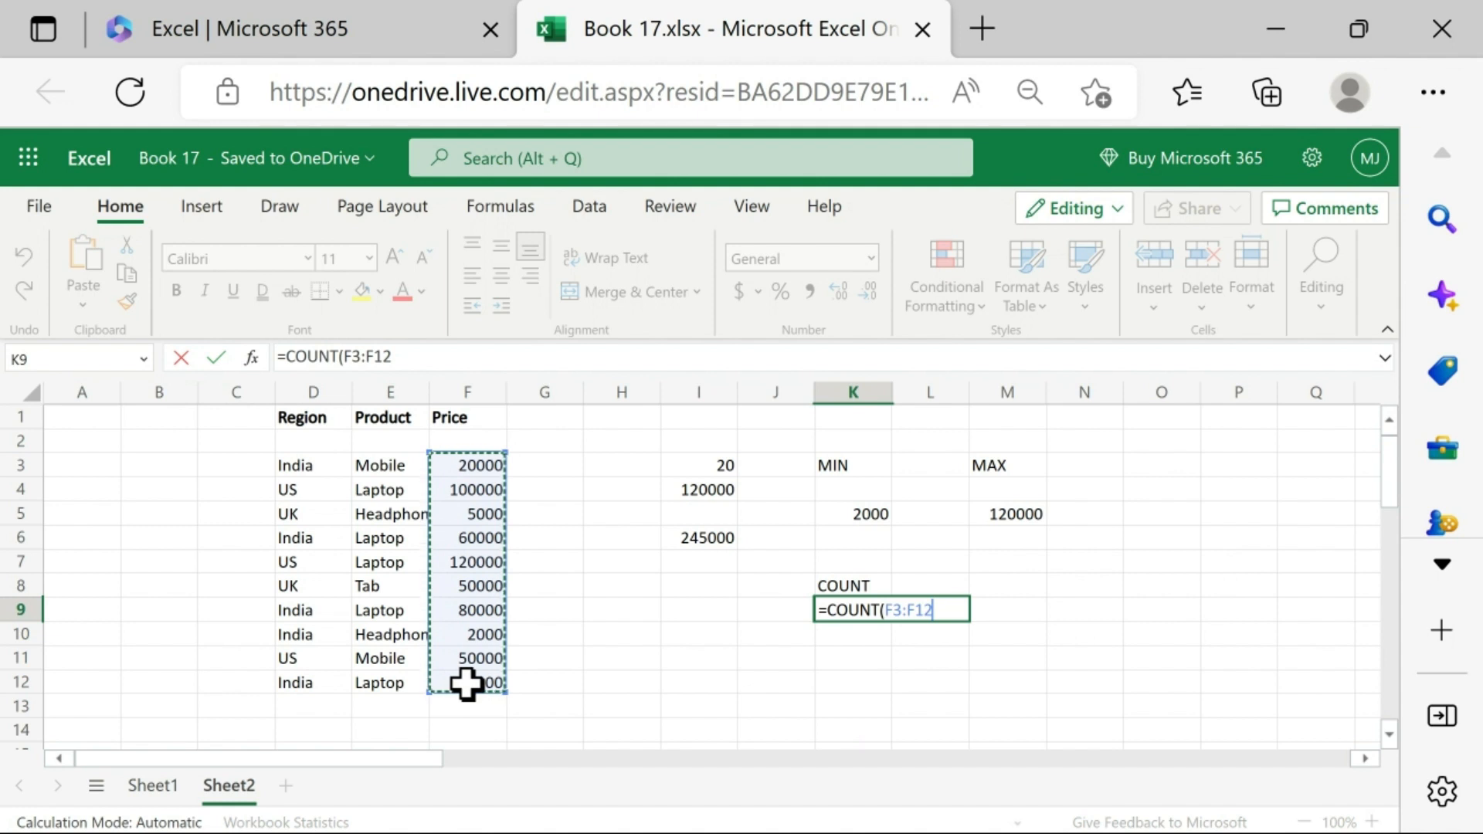
{"action": "type", "text": ")"}
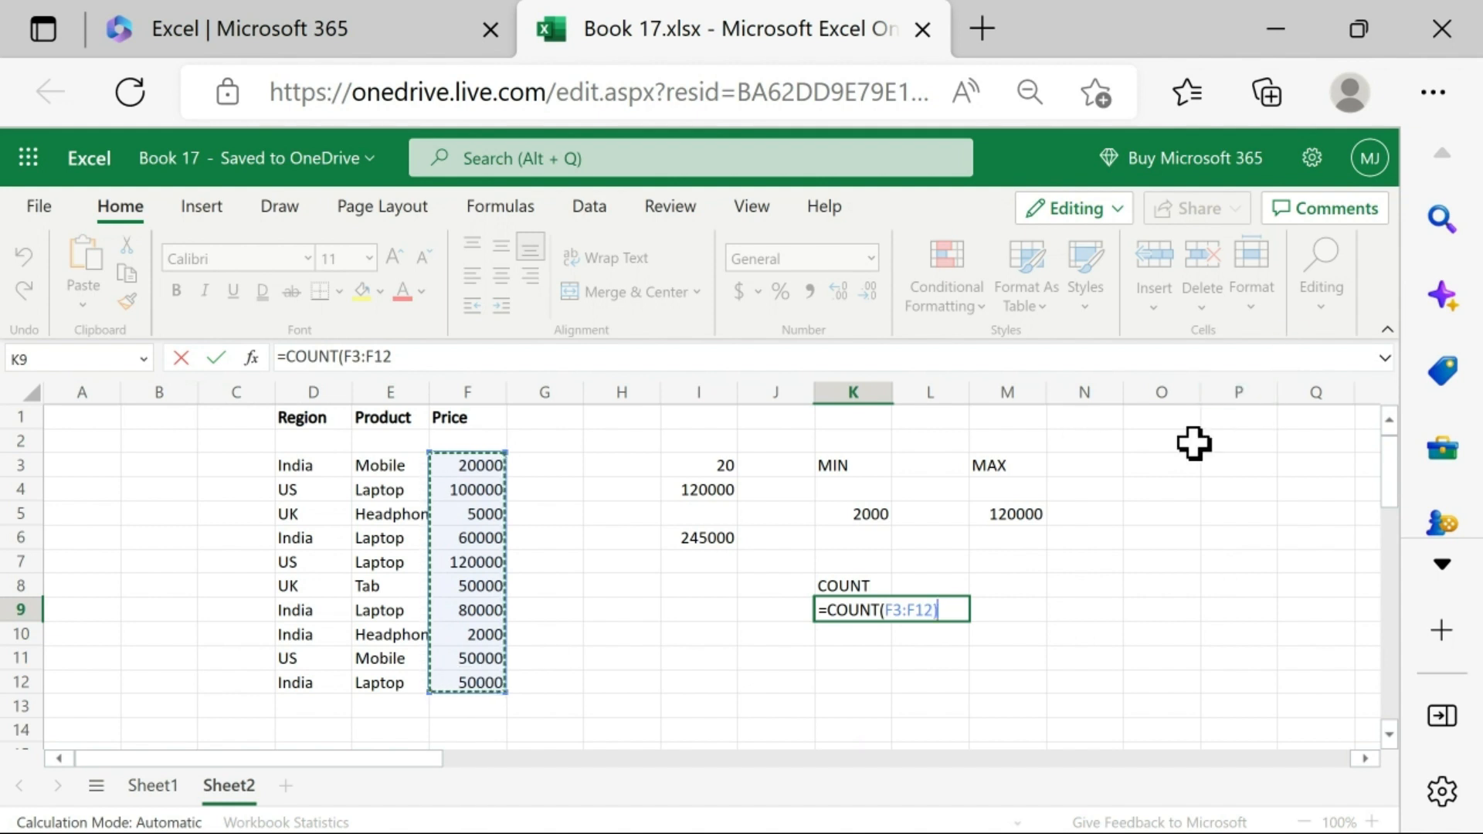
{"action": "key", "text": "Return"}
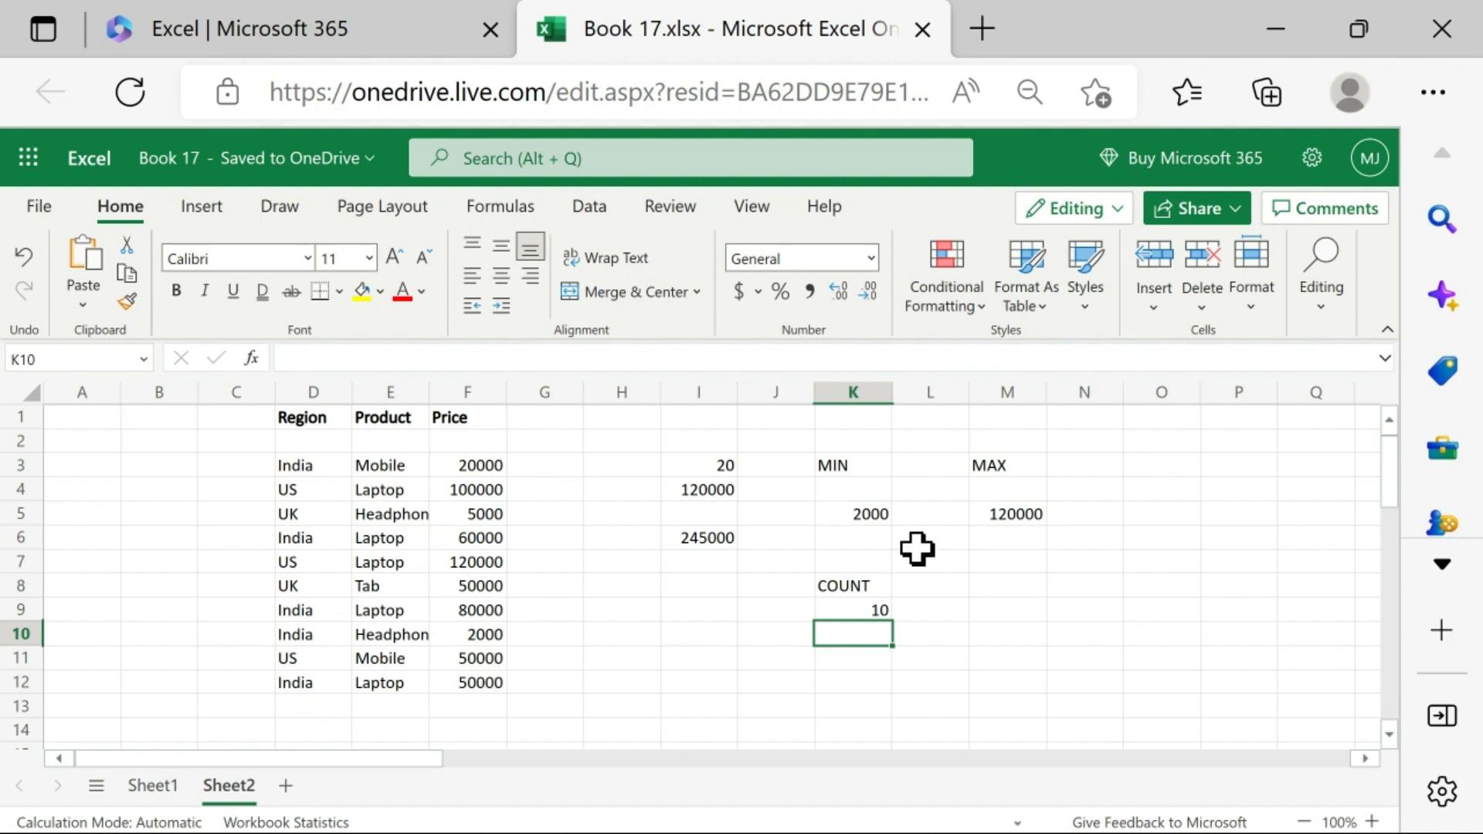
Step: Enter the label SUM in cell H12 as a heading for the price total
{"action": "scroll", "coordinate": [917, 549], "scroll_direction": "down", "scroll_amount": 1}
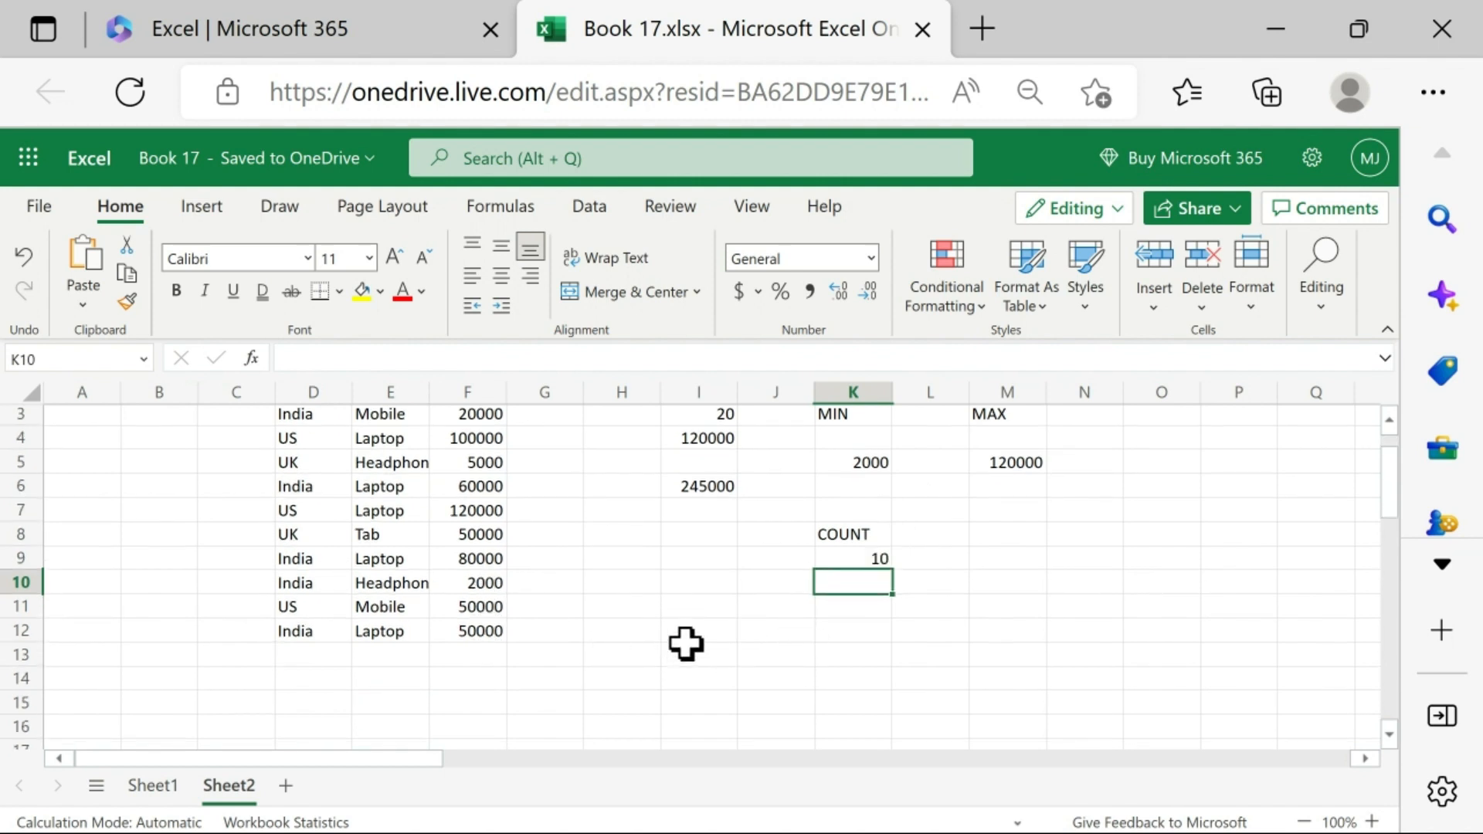
{"action": "scroll", "coordinate": [695, 629], "scroll_direction": "down", "scroll_amount": 1}
{"action": "scroll", "coordinate": [824, 641], "scroll_direction": "up", "scroll_amount": 2}
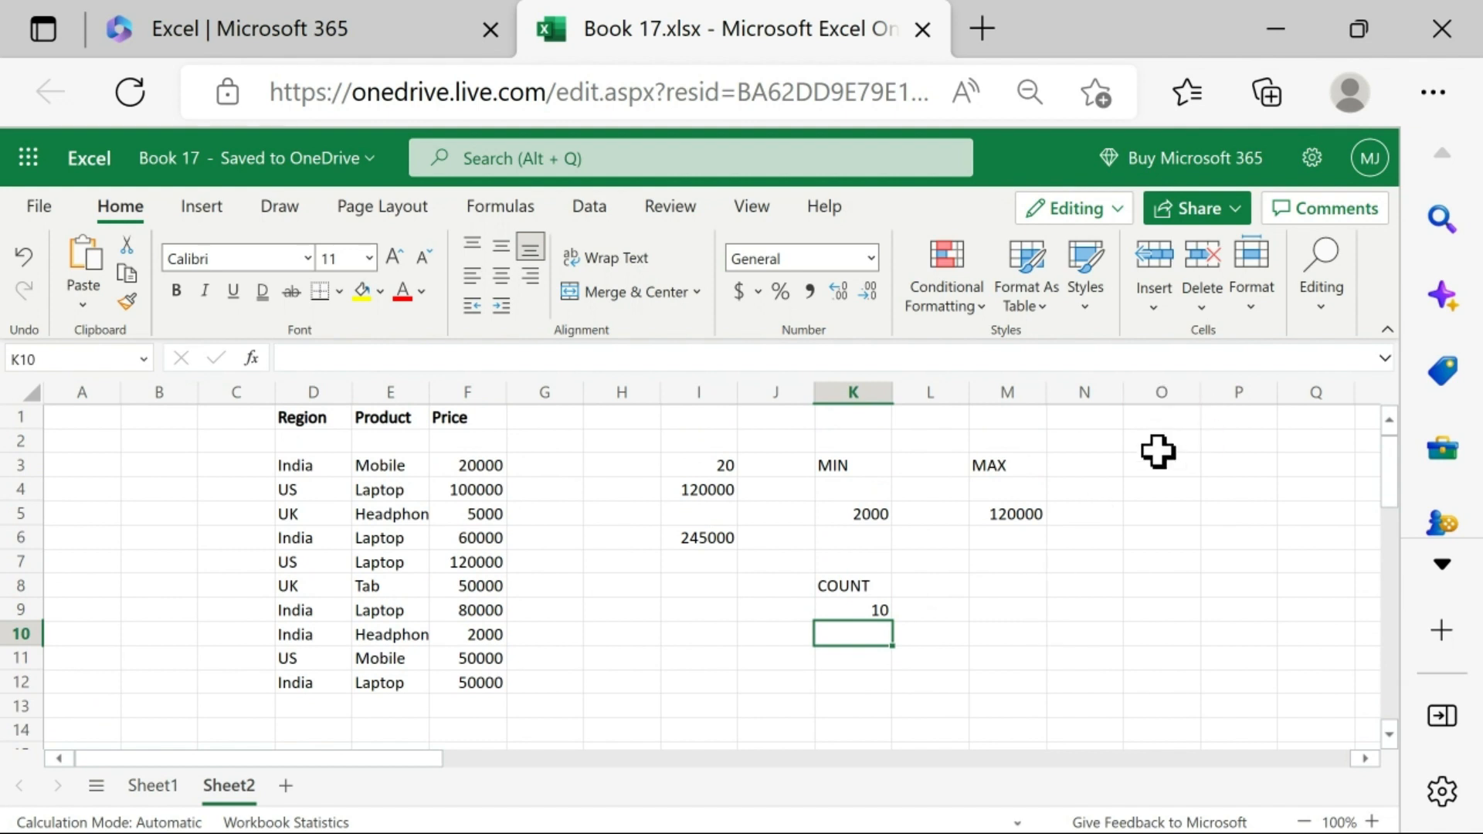
{"action": "scroll", "coordinate": [592, 652], "scroll_direction": "down", "scroll_amount": 1}
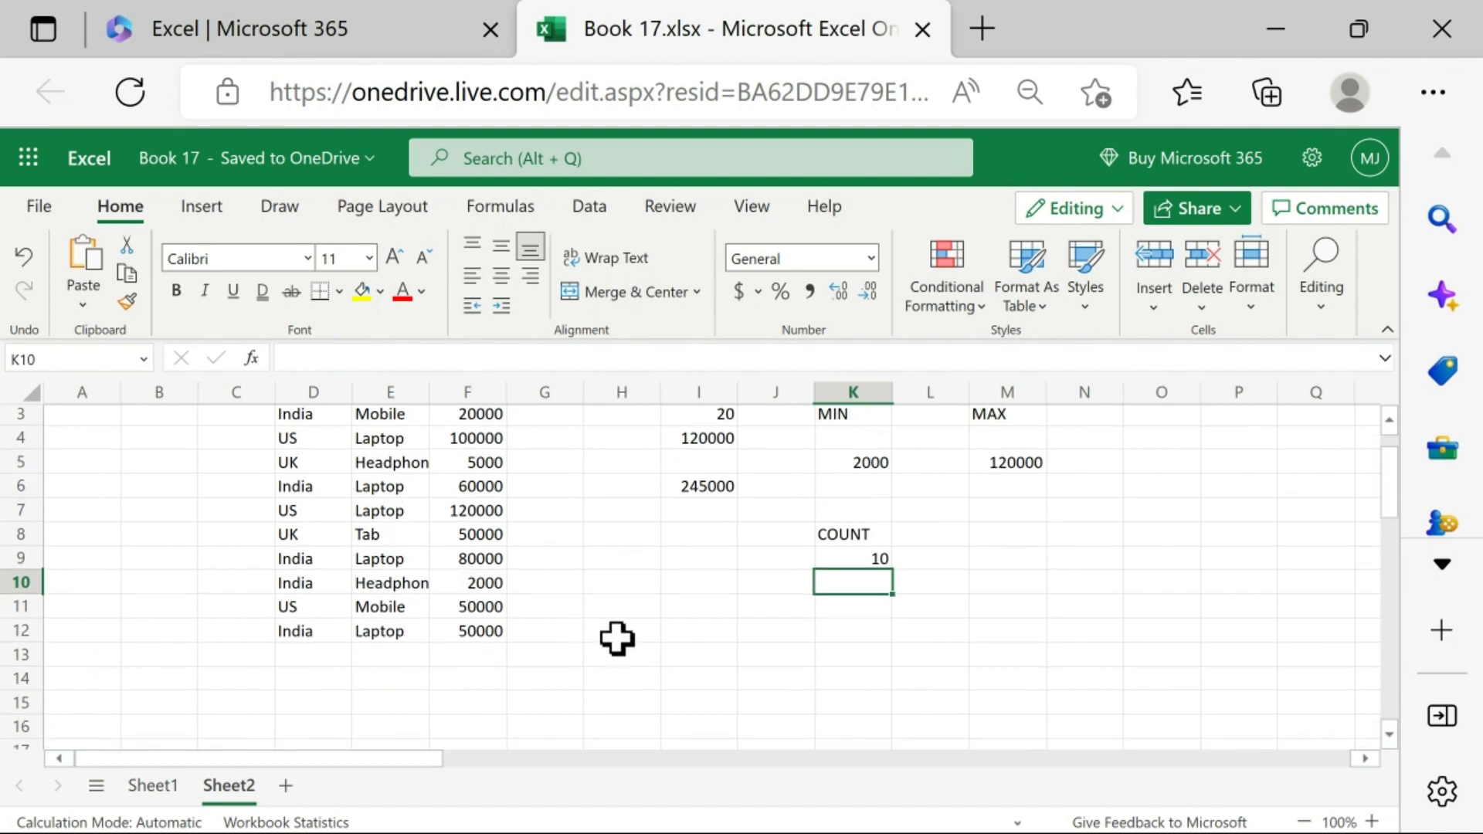
{"action": "left_click", "coordinate": [616, 638]}
{"action": "type", "text": "SUM"}
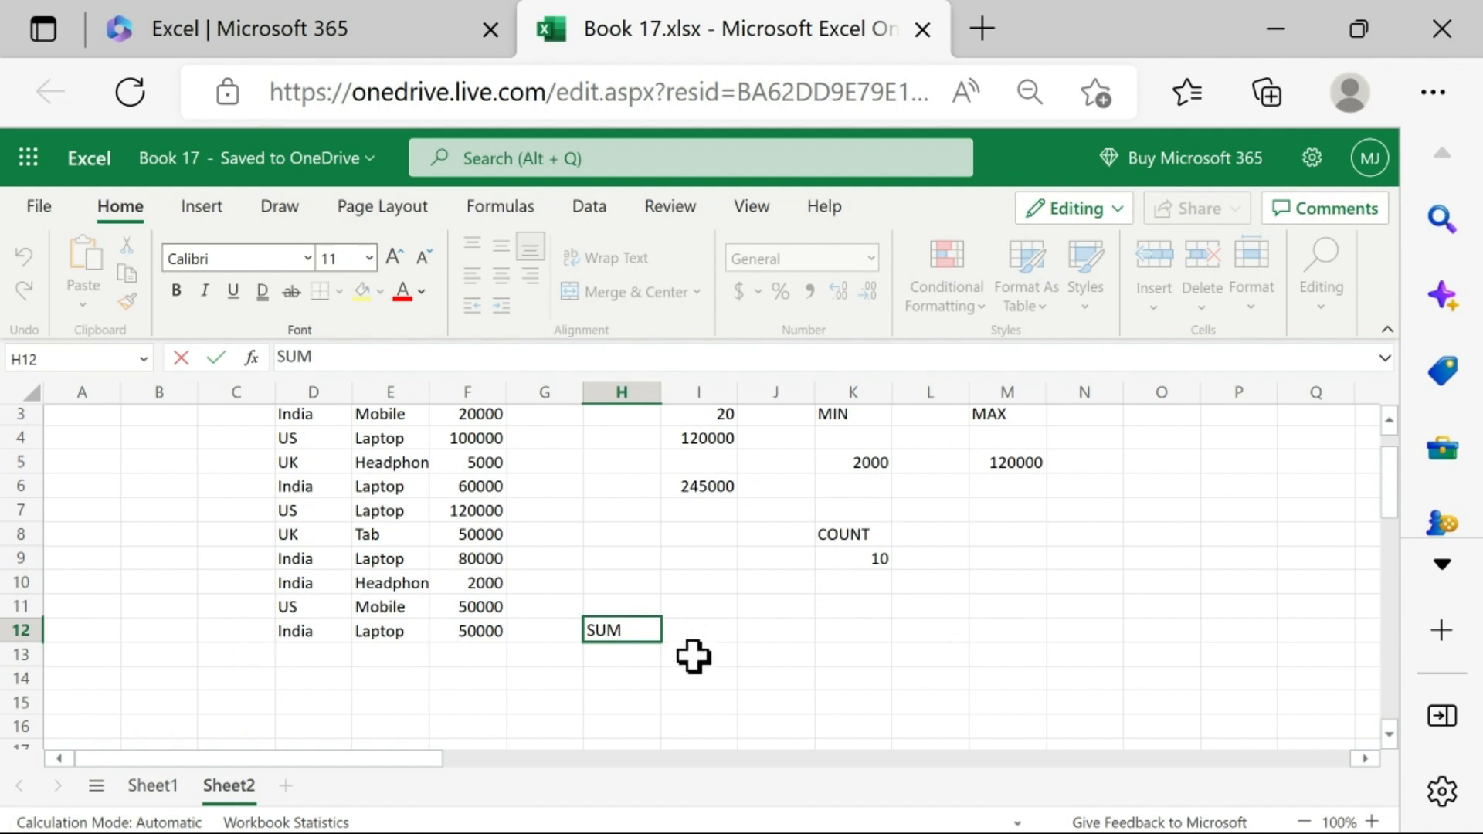
Step: Add up all the prices in cell H13 with the function formula =SUM(F3:F12)
{"action": "left_click", "coordinate": [626, 659]}
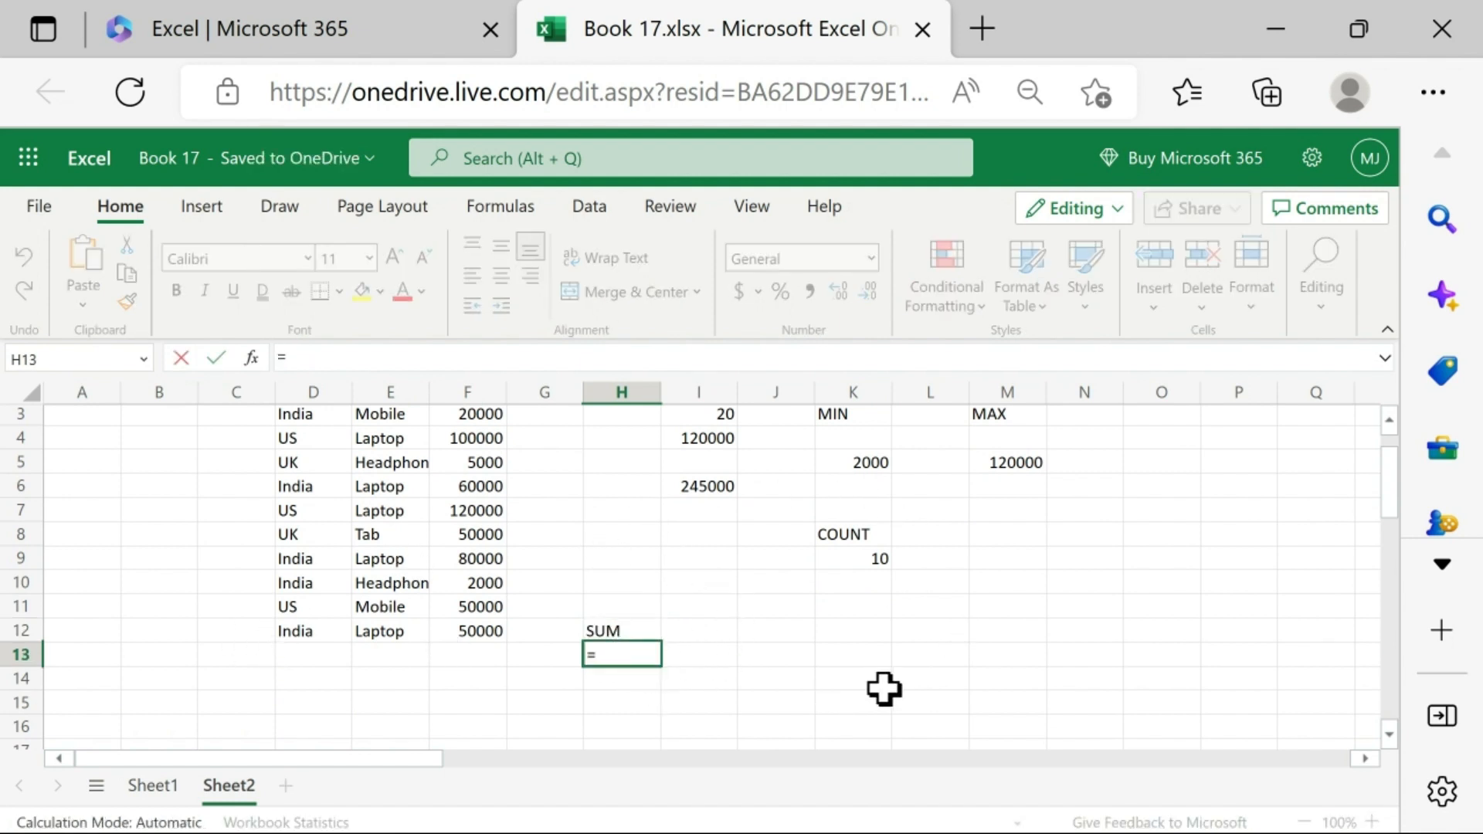
{"action": "type", "text": "=su"}
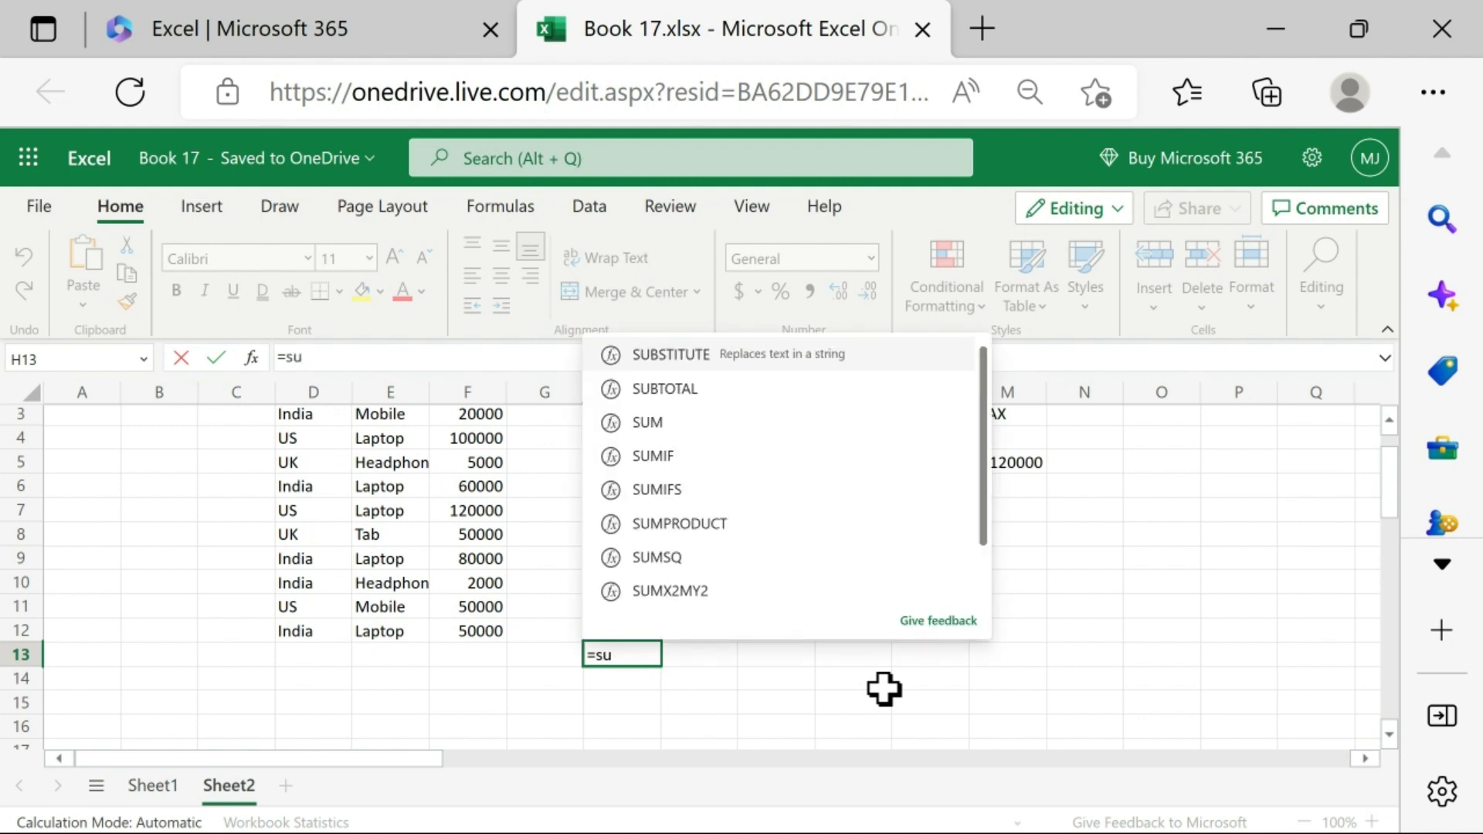
{"action": "type", "text": "m"}
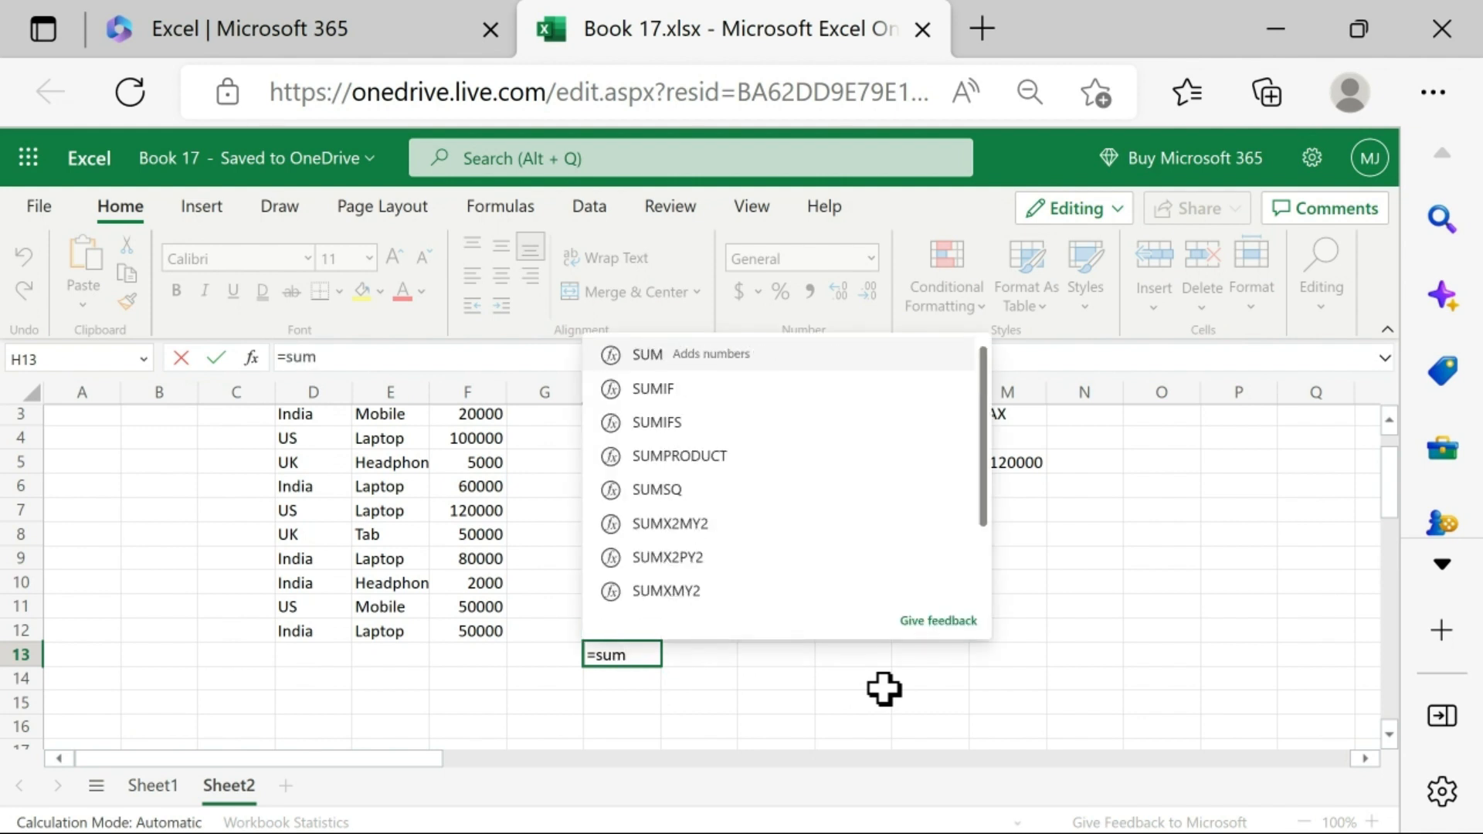
{"action": "key", "text": "Tab"}
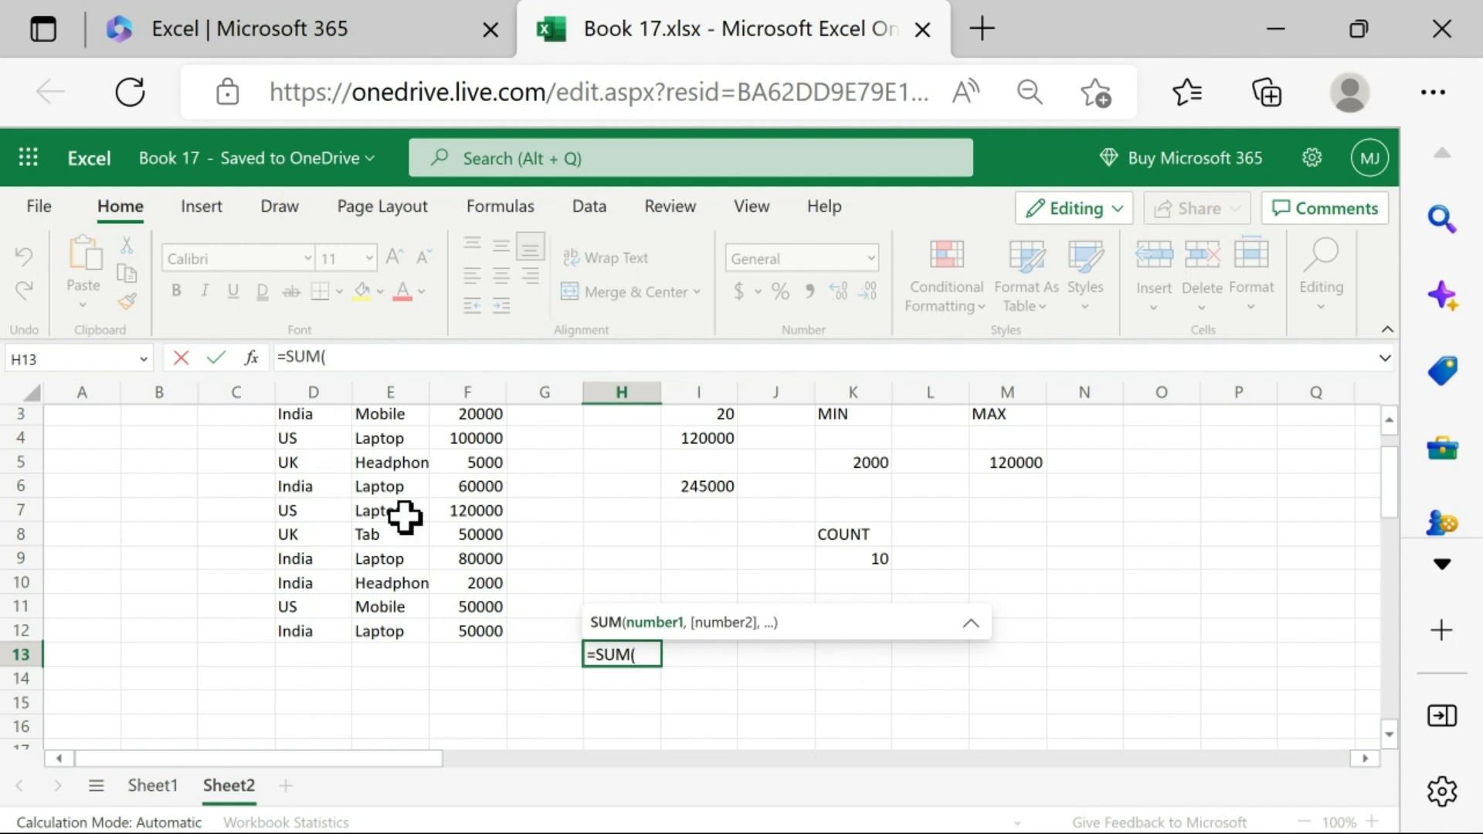
{"action": "scroll", "coordinate": [391, 566], "scroll_direction": "up", "scroll_amount": 1}
{"action": "left_click_drag", "start_coordinate": [480, 464], "coordinate": [480, 677]}
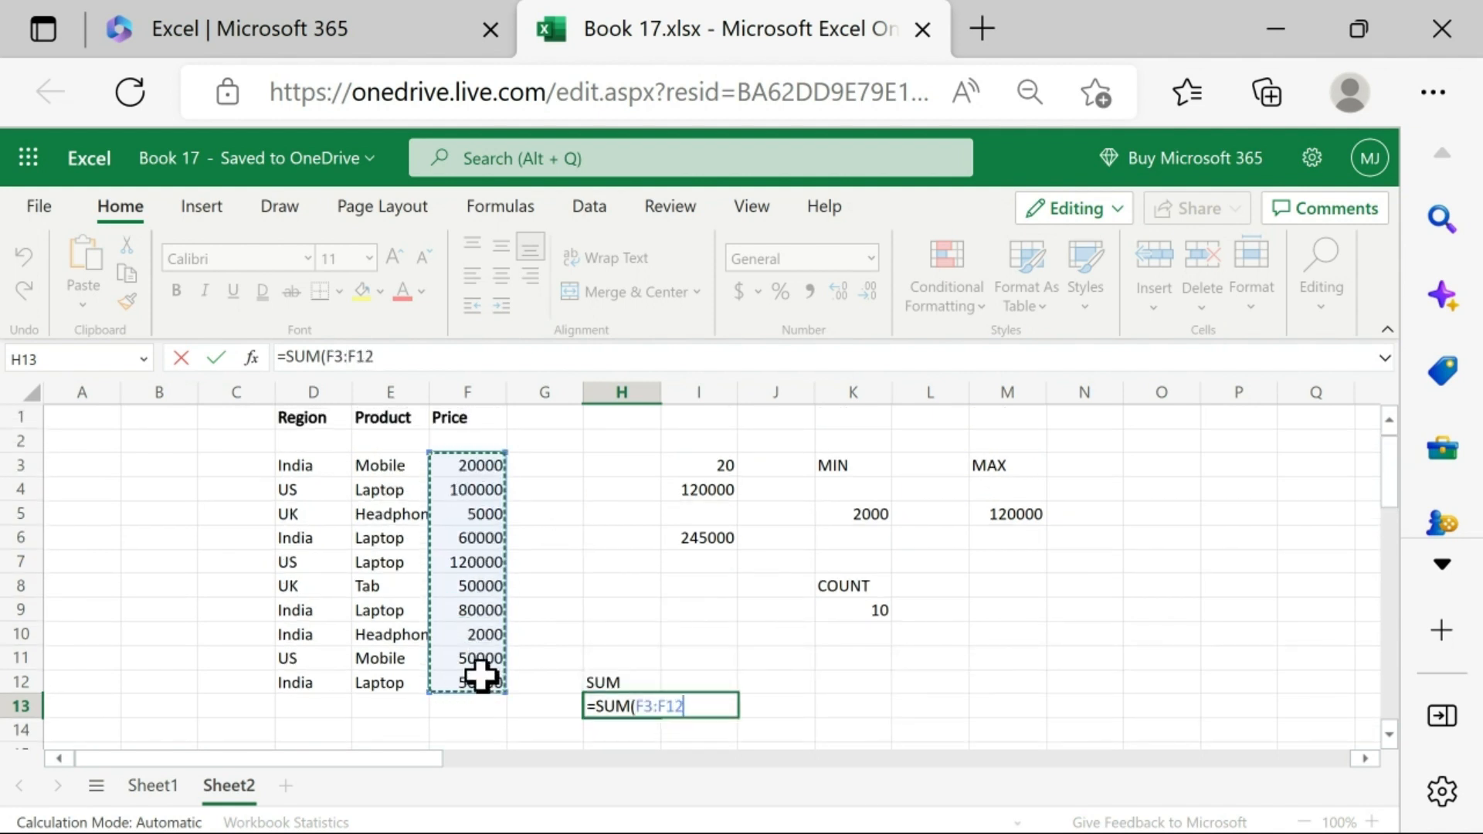
{"action": "scroll", "coordinate": [614, 571], "scroll_direction": "down", "scroll_amount": 1}
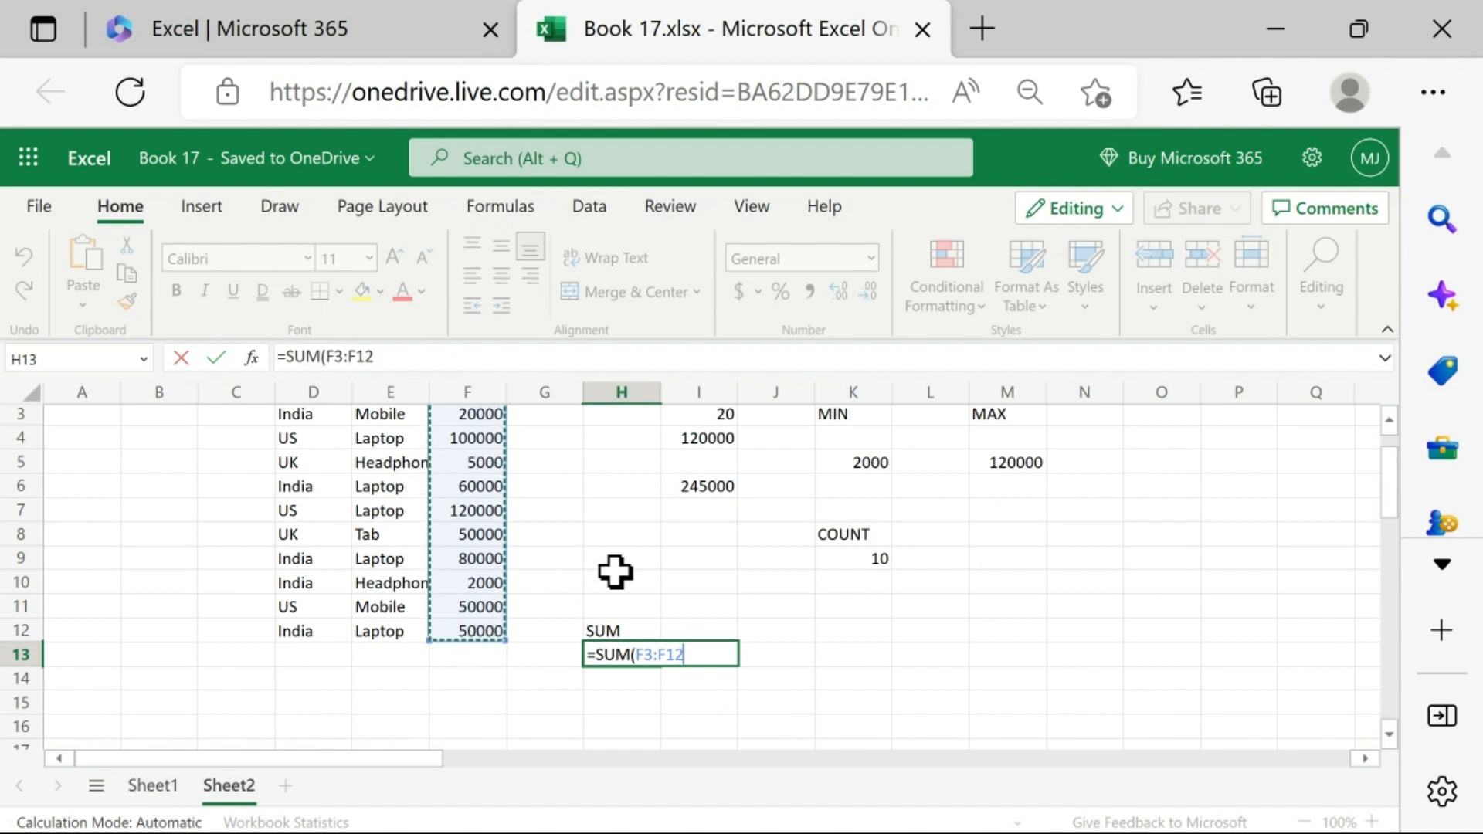
{"action": "type", "text": ")"}
{"action": "key", "text": "Return"}
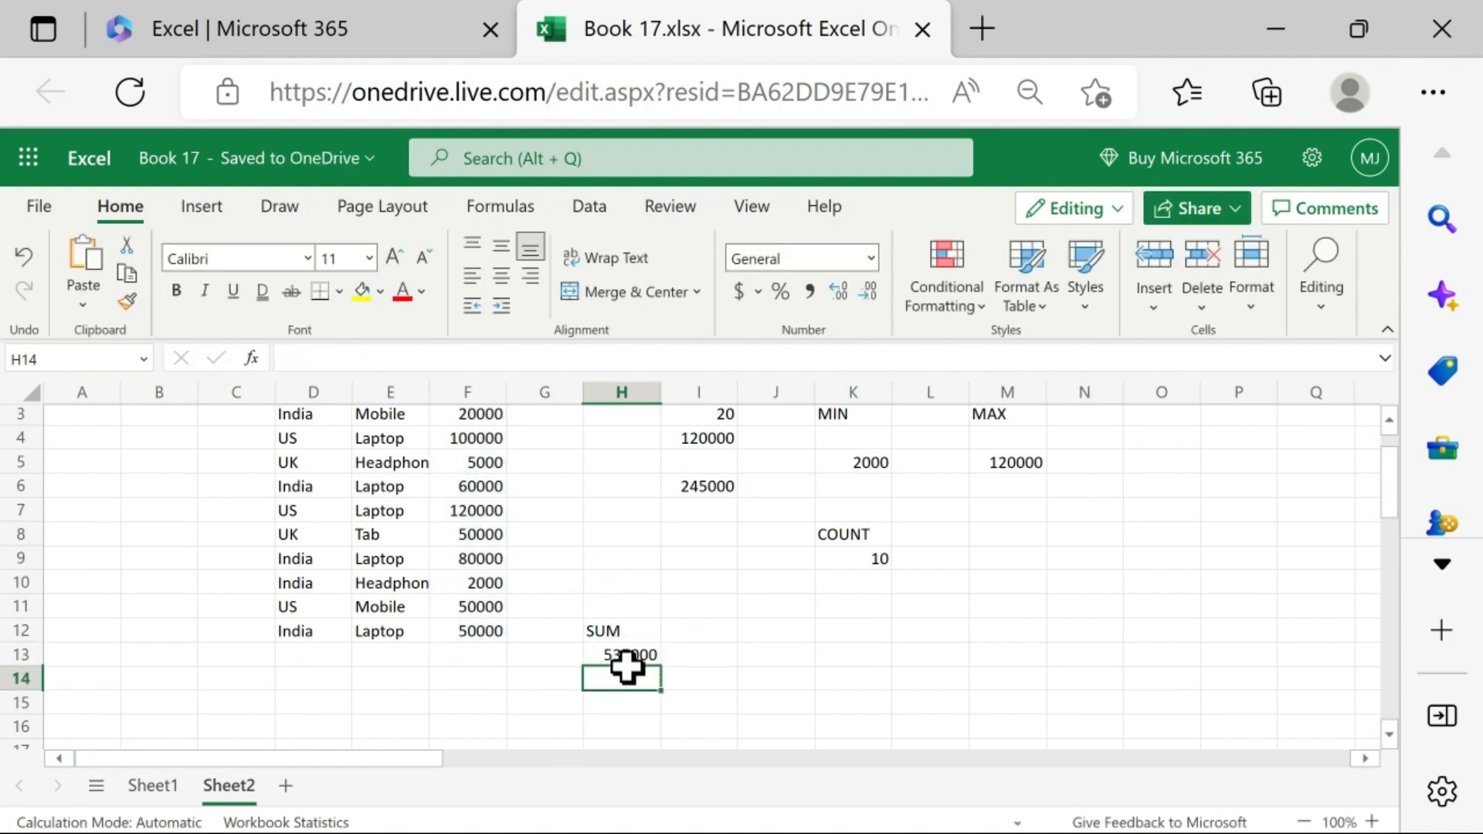
Step: Enter the label Total in cell E14 below the product column
{"action": "scroll", "coordinate": [463, 617], "scroll_direction": "down", "scroll_amount": 1}
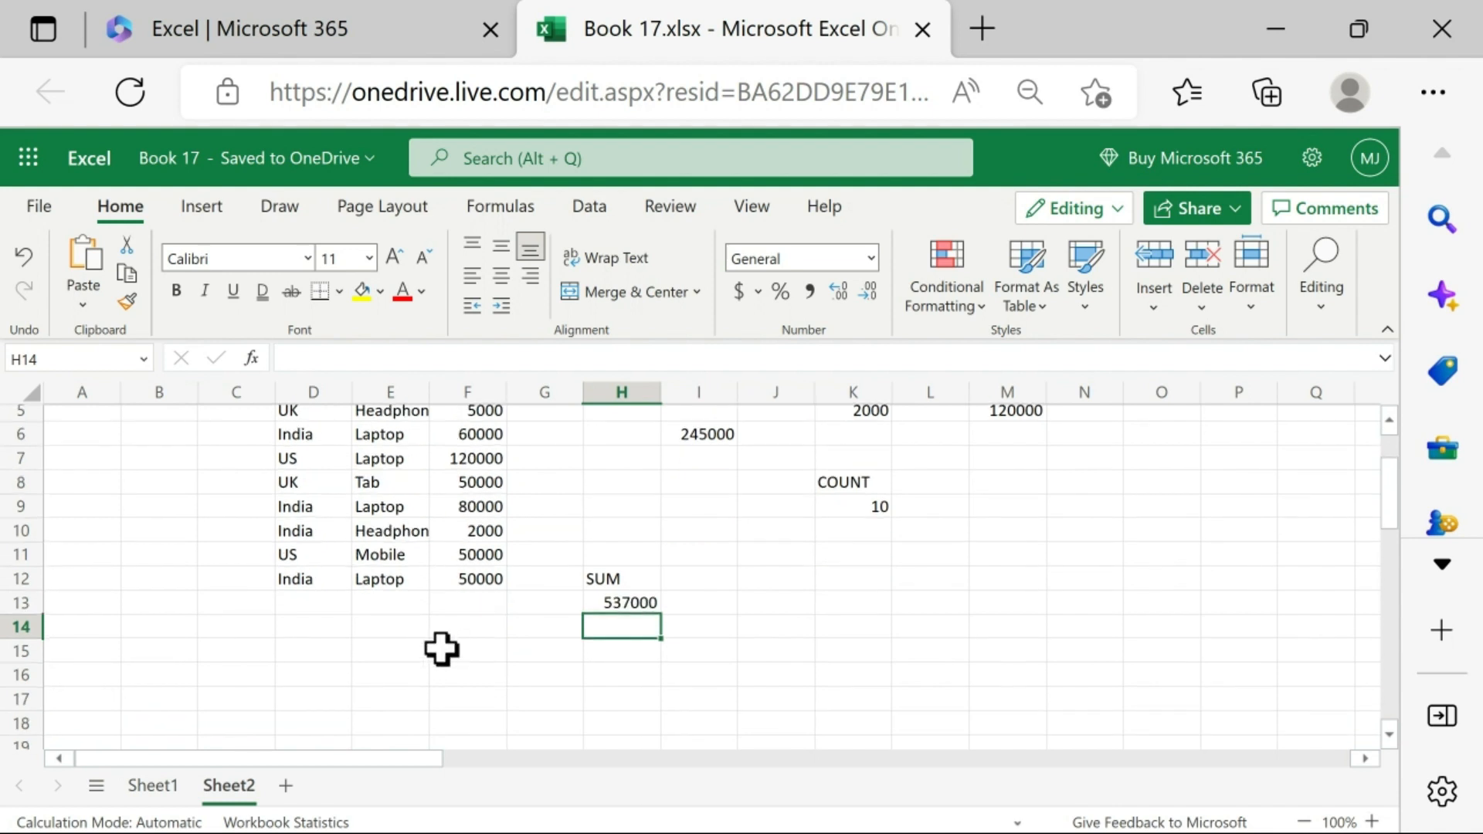
{"action": "left_click", "coordinate": [382, 624]}
{"action": "type", "text": "Tota"}
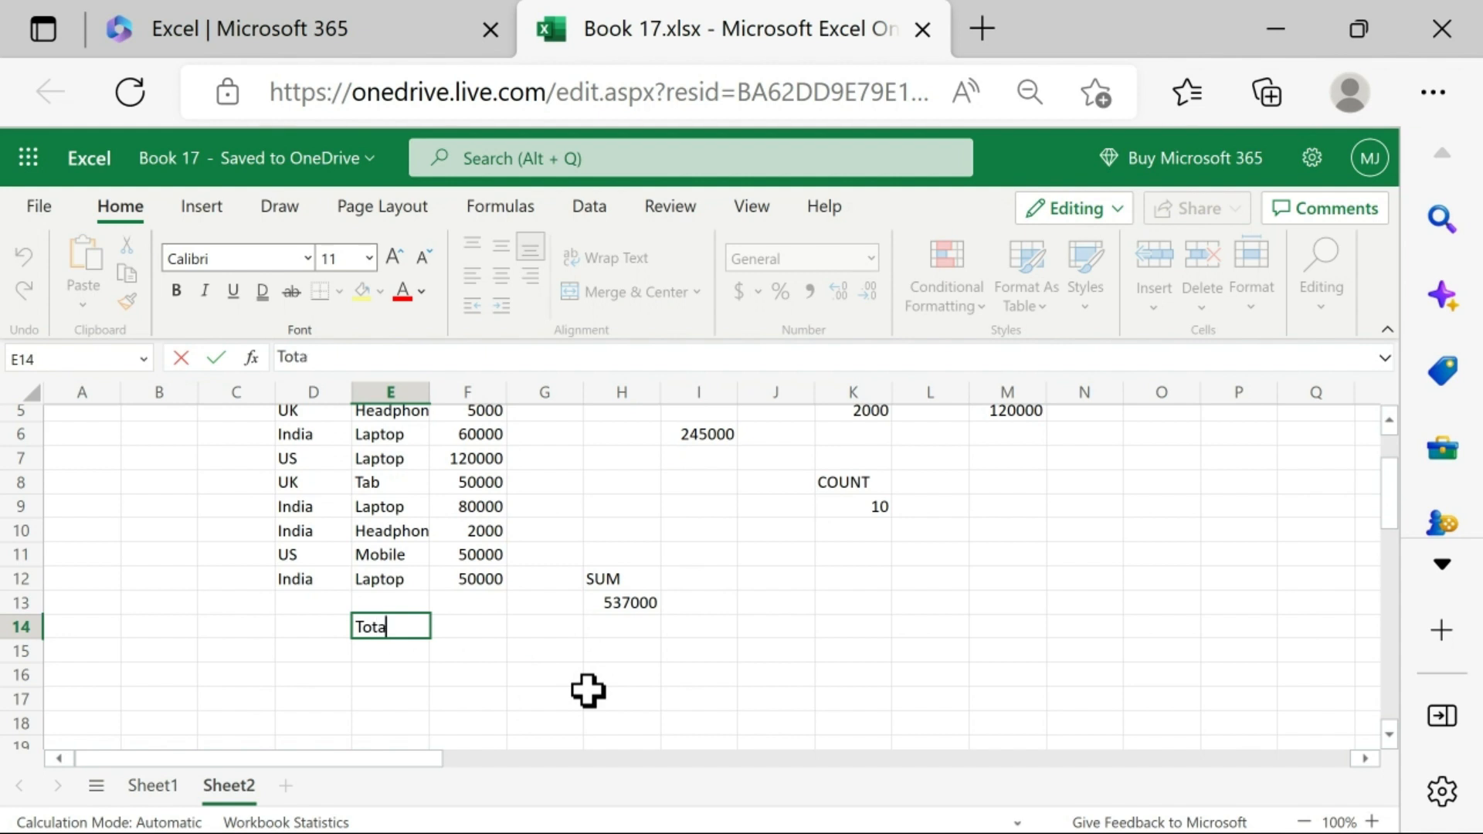
{"action": "type", "text": "l"}
Step: Begin a SUM formula in cell F14 beside the Total label, using the existing H13 price total as reference
{"action": "left_click", "coordinate": [469, 625]}
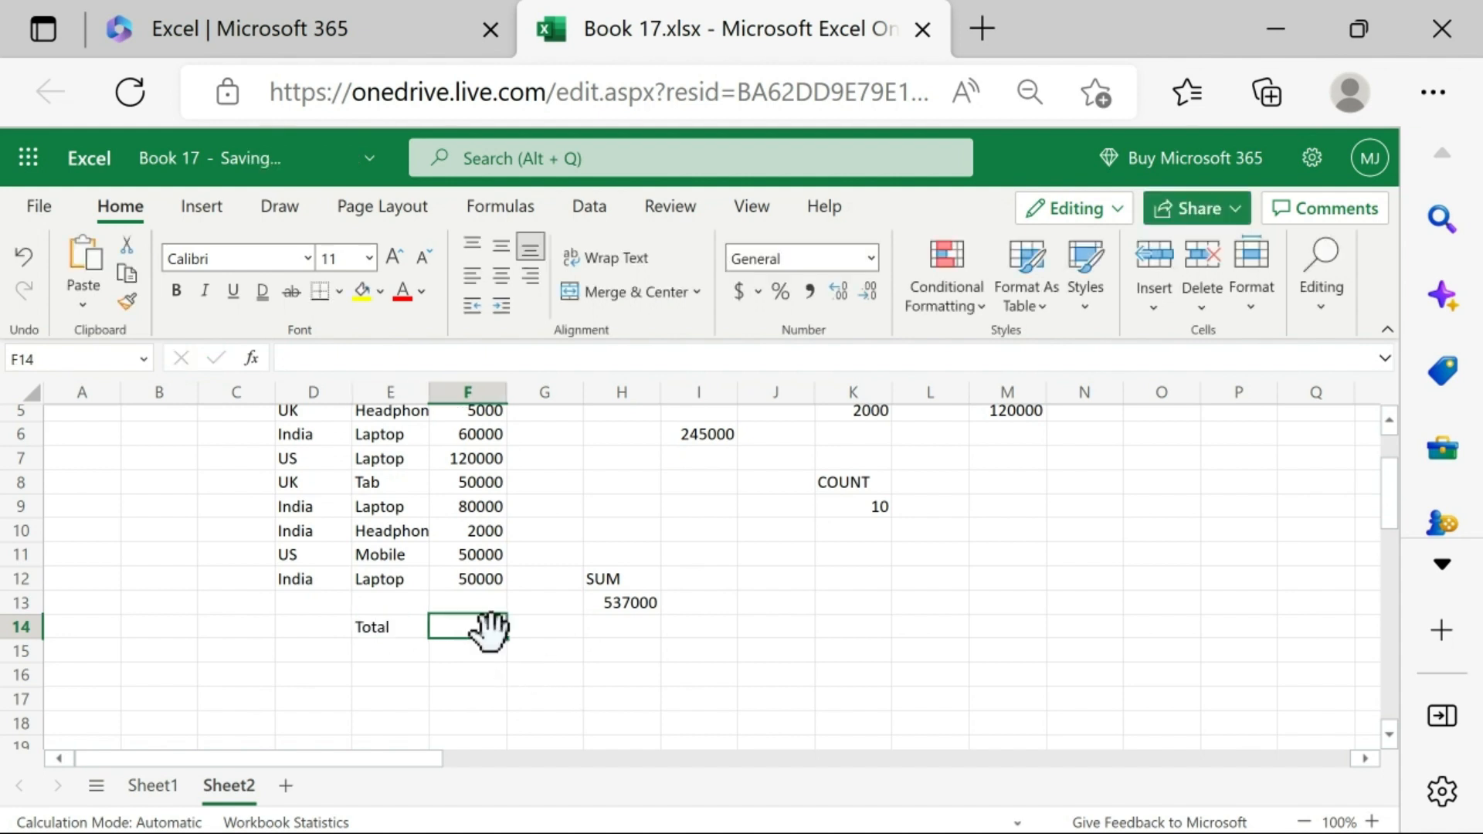
{"action": "left_click", "coordinate": [651, 608]}
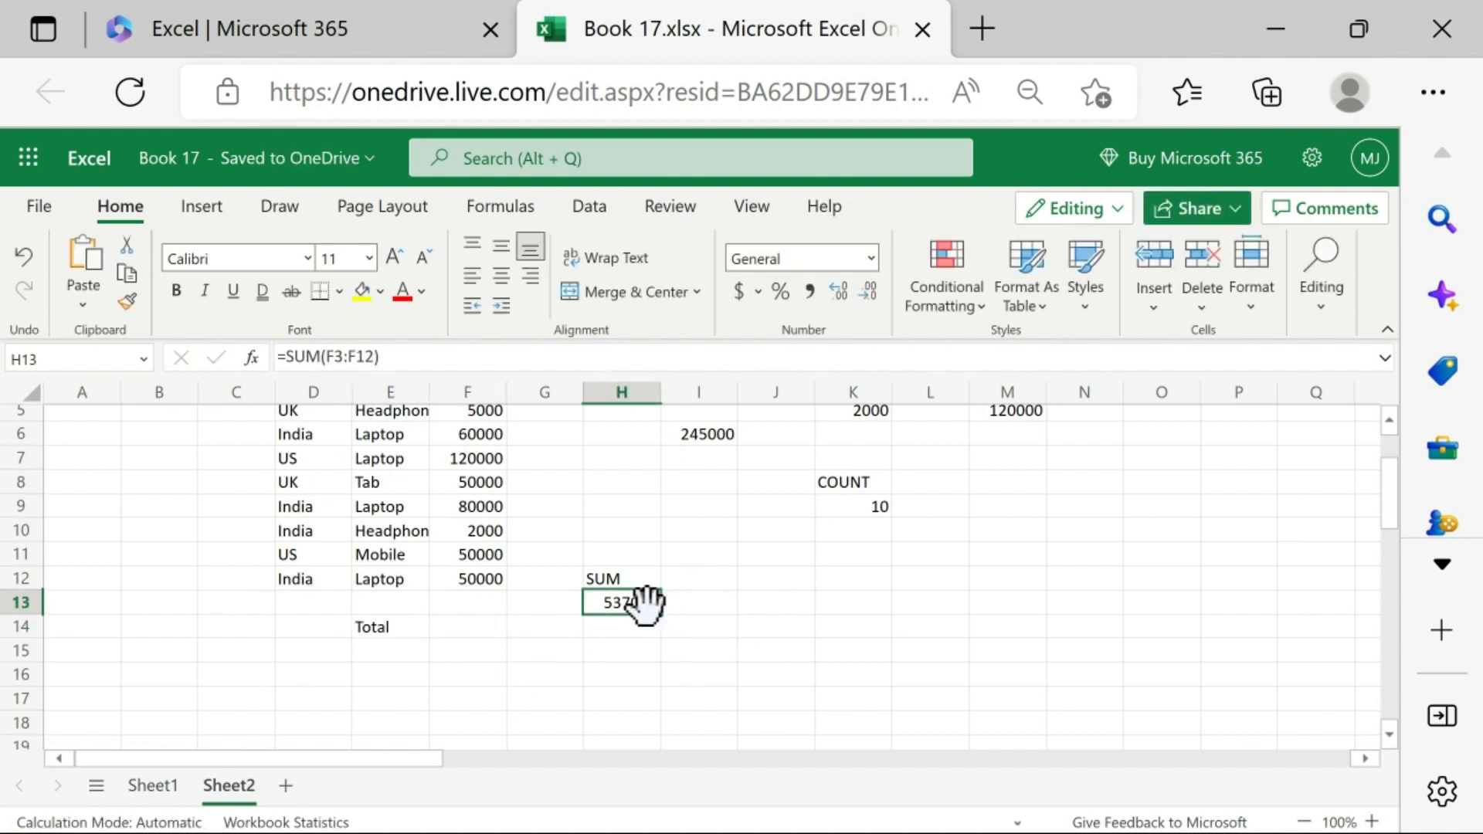
{"action": "left_click", "coordinate": [470, 629]}
{"action": "type", "text": "=sum"}
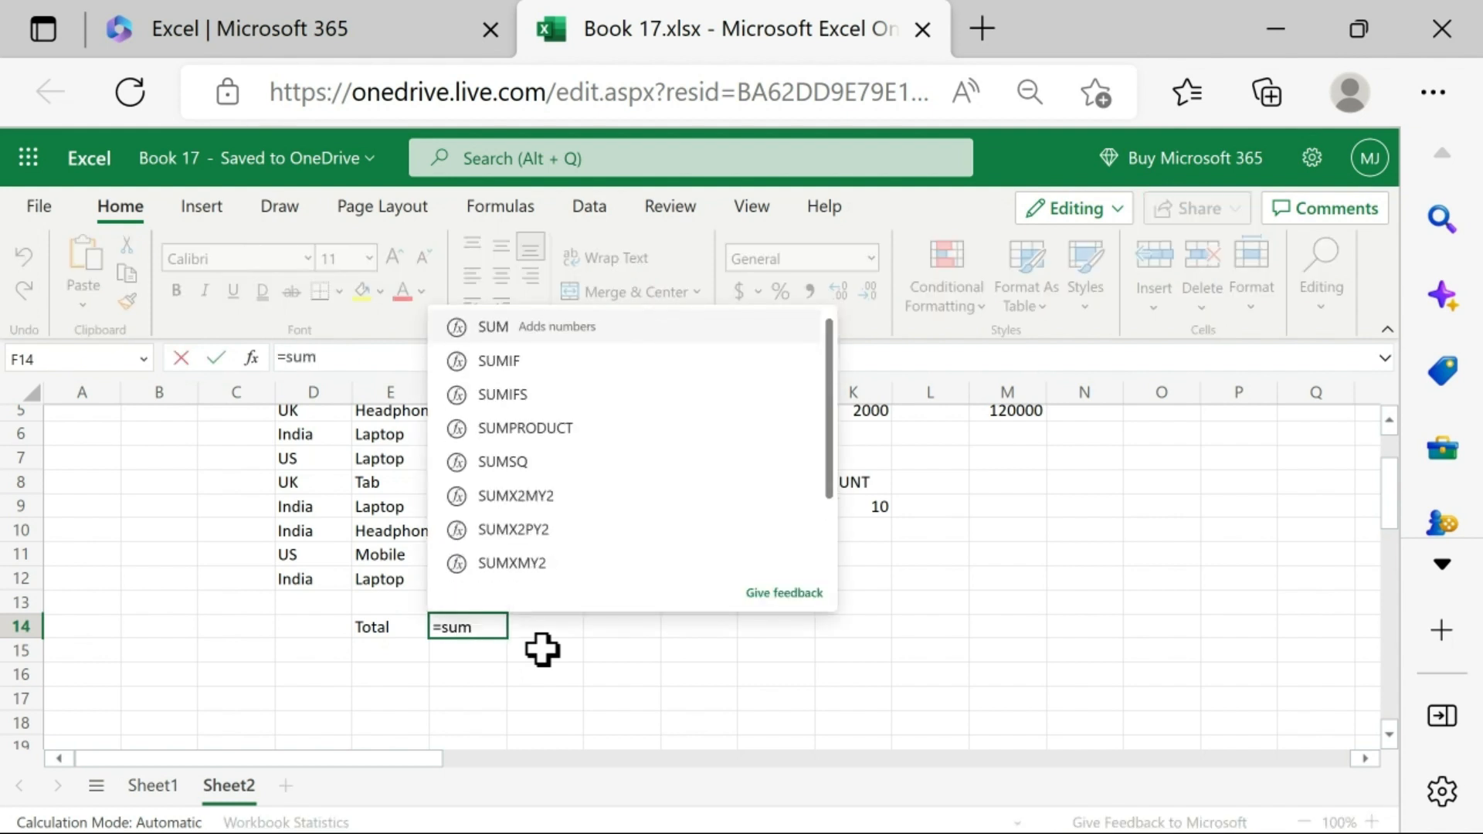
{"action": "left_click", "coordinate": [441, 565]}
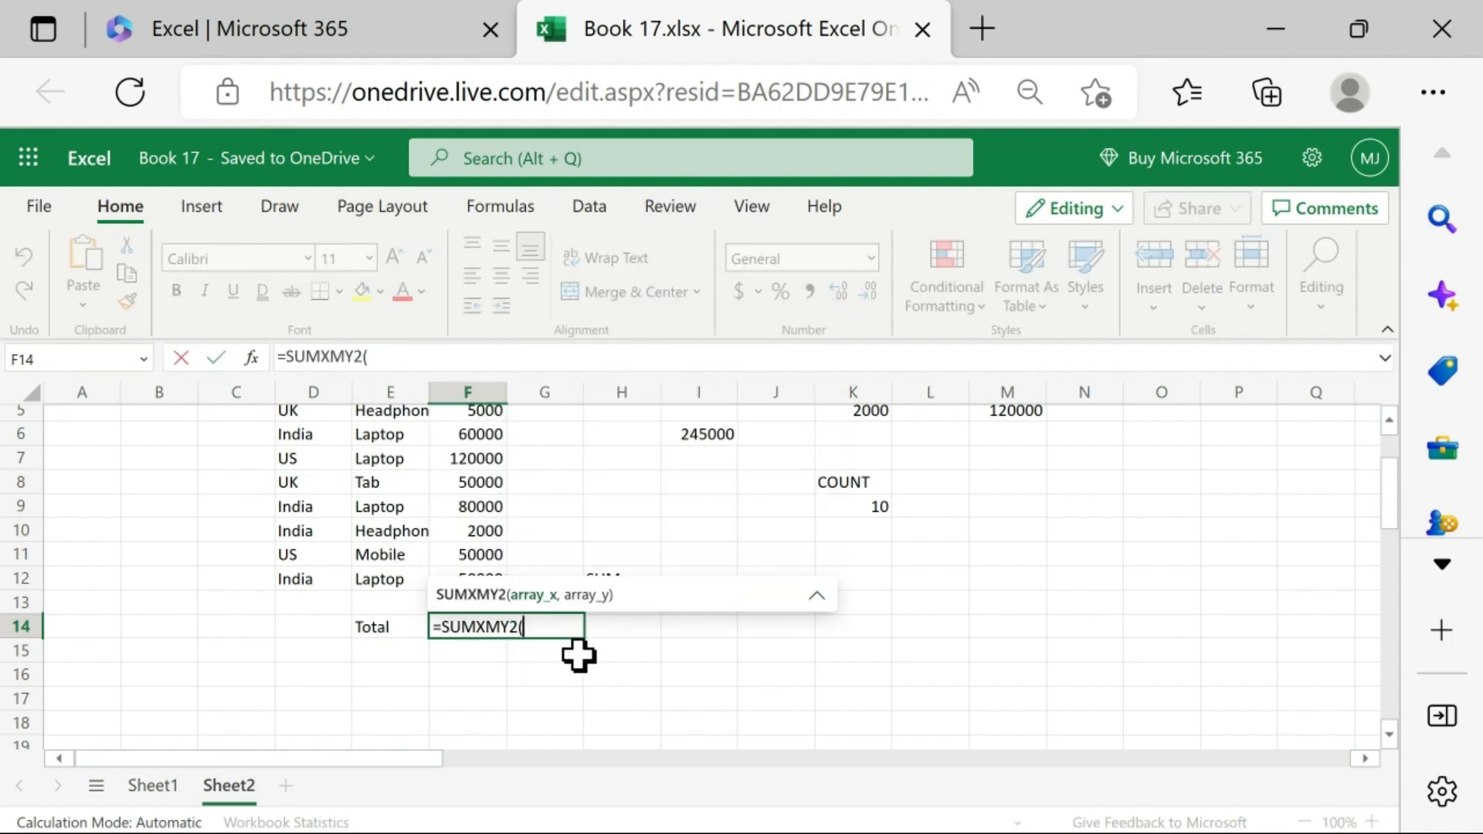
{"action": "scroll", "coordinate": [597, 682], "scroll_direction": "up", "scroll_amount": 1}
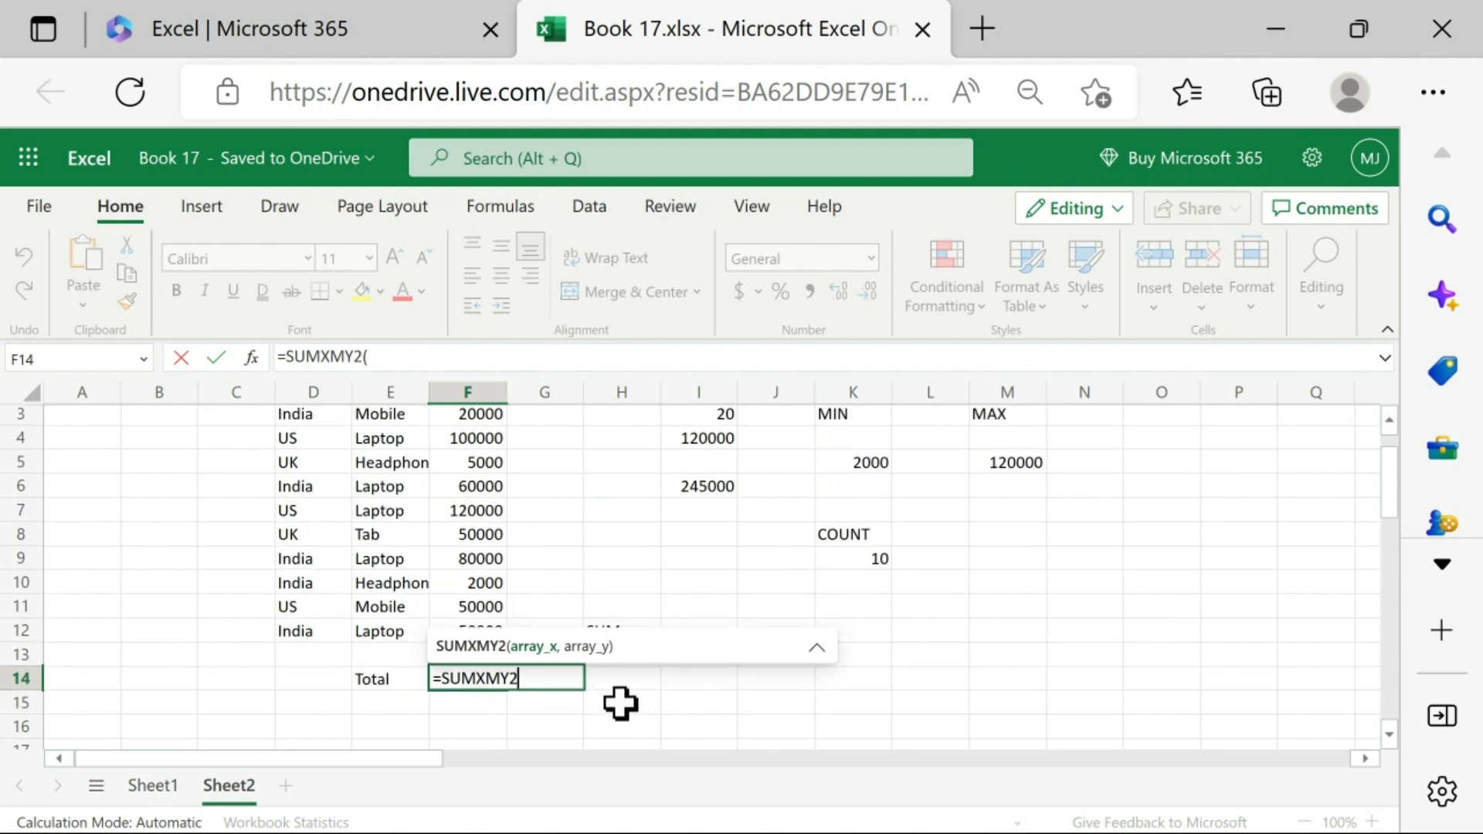
{"action": "key", "text": "BackSpace"}
{"action": "key", "text": "BackSpace"}
{"action": "key", "text": "BackSpace"}
{"action": "key", "text": "BackSpace"}
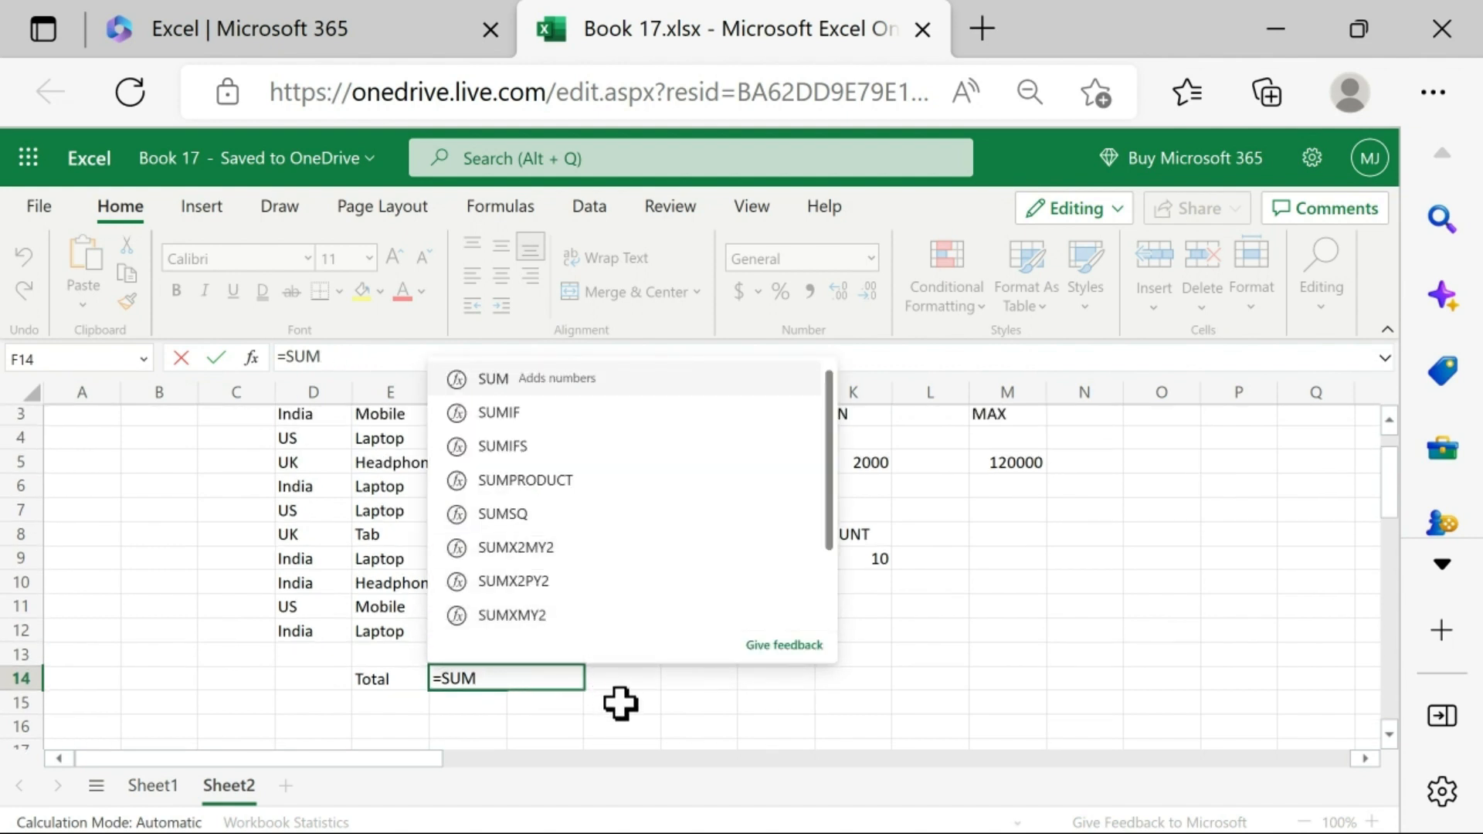
Step: Complete the total formula in cell F14 over the whole price range as =SUM(F3:F12)
{"action": "type", "text": "("}
{"action": "scroll", "coordinate": [440, 520], "scroll_direction": "up", "scroll_amount": 1}
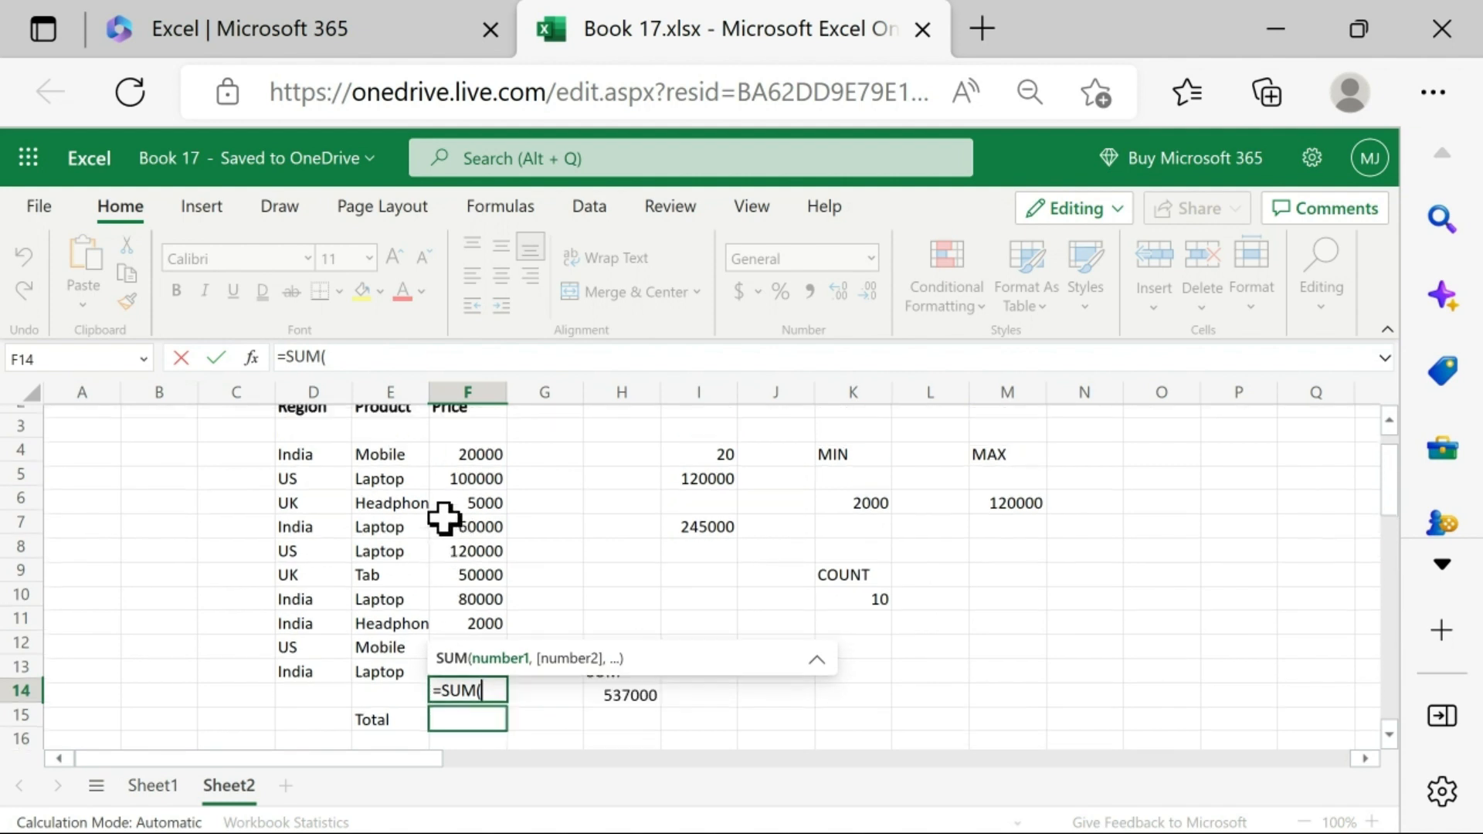
{"action": "left_click_drag", "start_coordinate": [473, 464], "coordinate": [516, 635]}
{"action": "left_click_drag", "start_coordinate": [470, 467], "coordinate": [461, 675]}
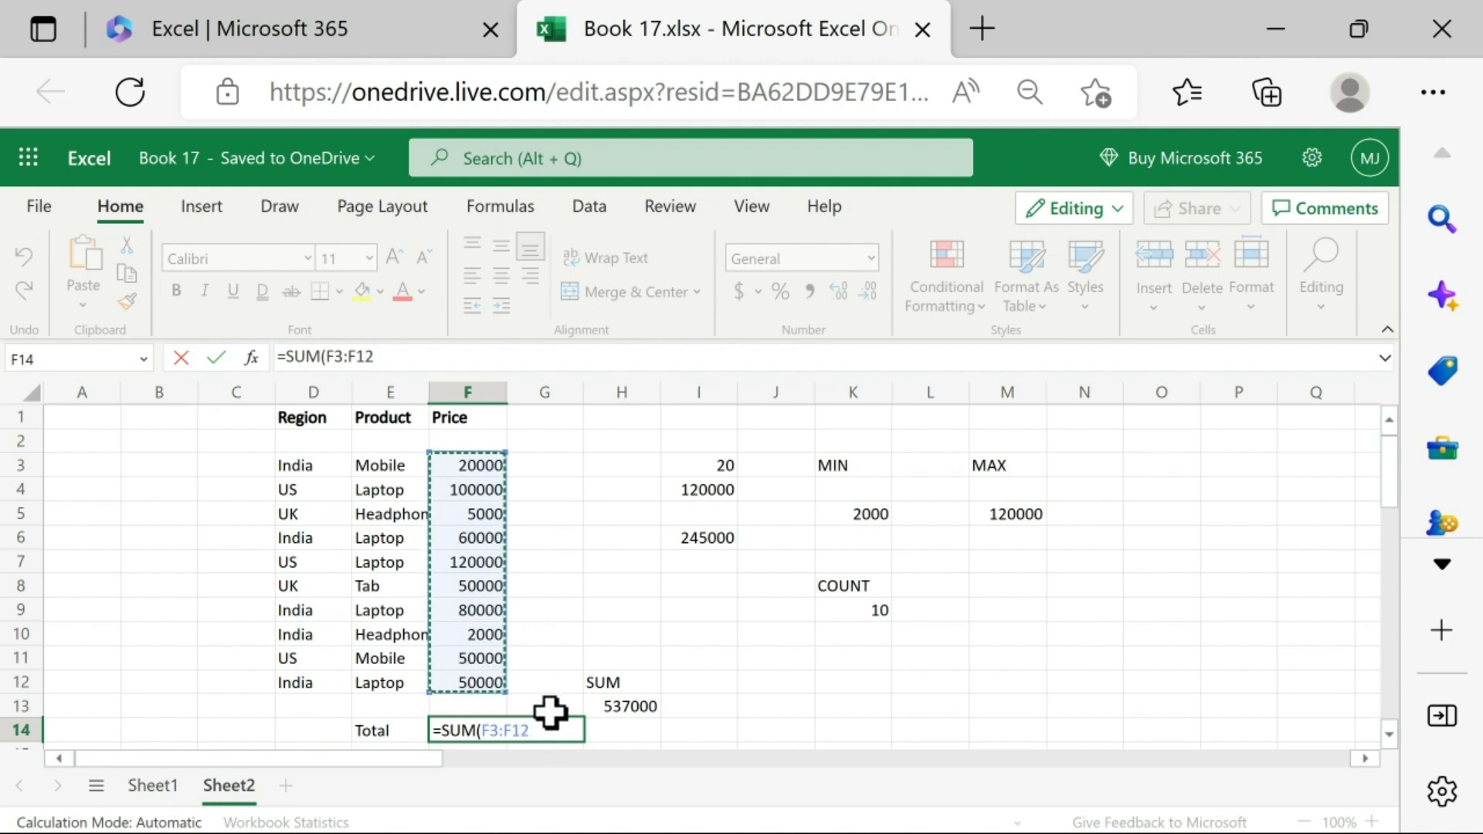
{"action": "type", "text": ")"}
{"action": "key", "text": "Return"}
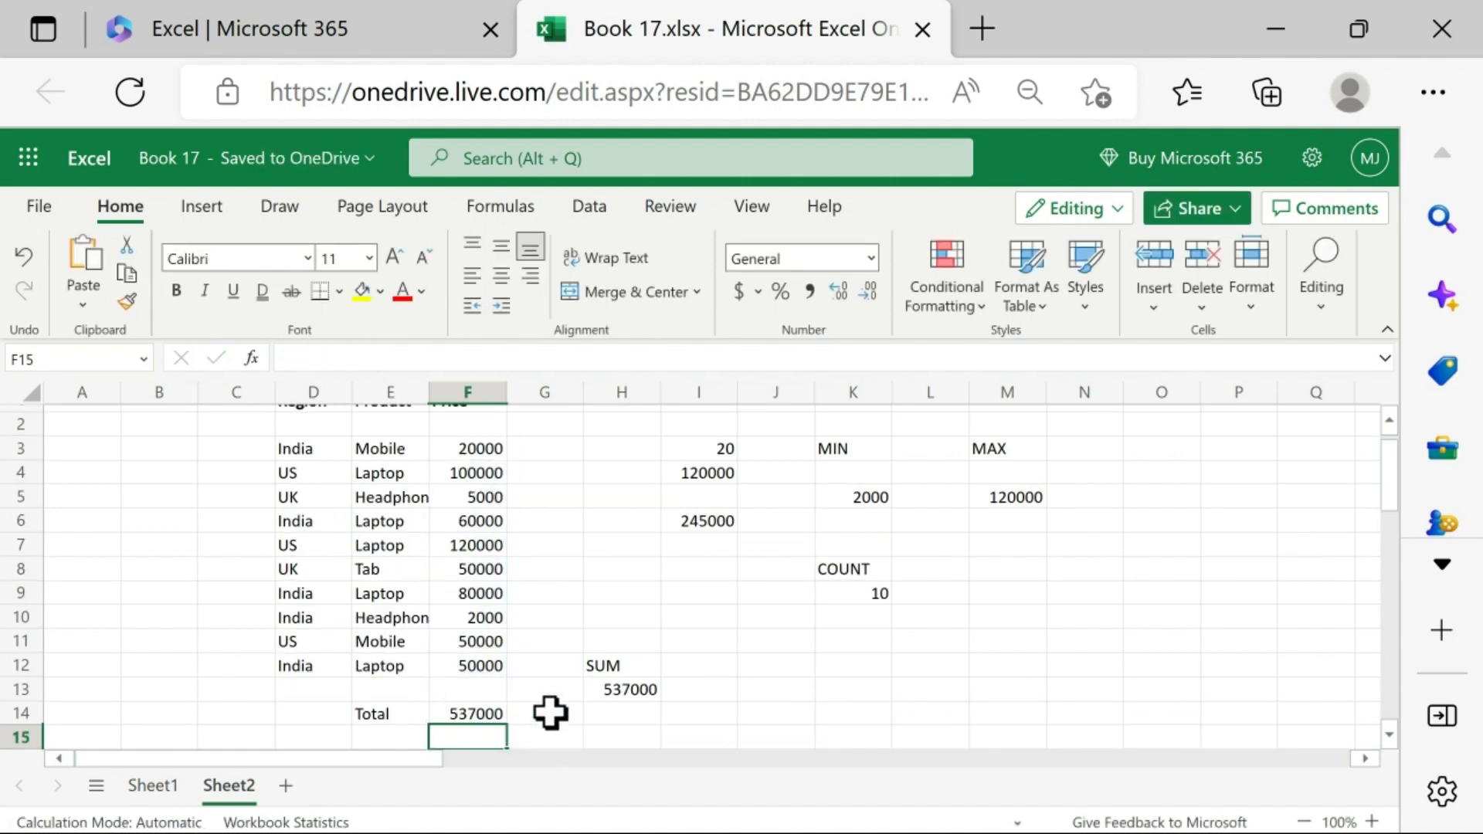
Step: Clear the duplicate price total in cell H13 and its SUM heading in cell H12
{"action": "scroll", "coordinate": [686, 583], "scroll_direction": "down", "scroll_amount": 1}
{"action": "left_click", "coordinate": [645, 638]}
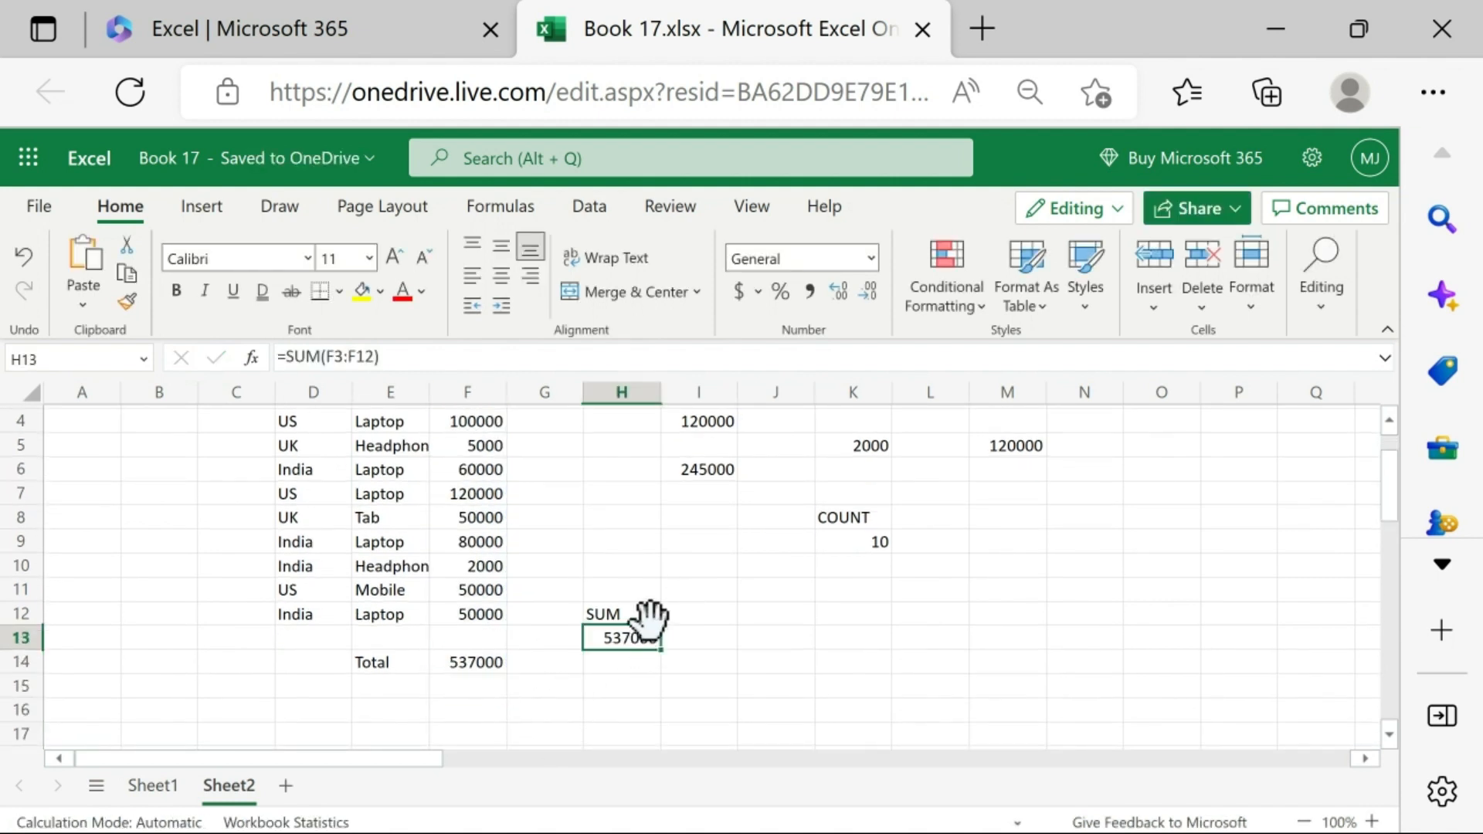
{"action": "key", "text": "Delete"}
{"action": "left_click", "coordinate": [598, 614]}
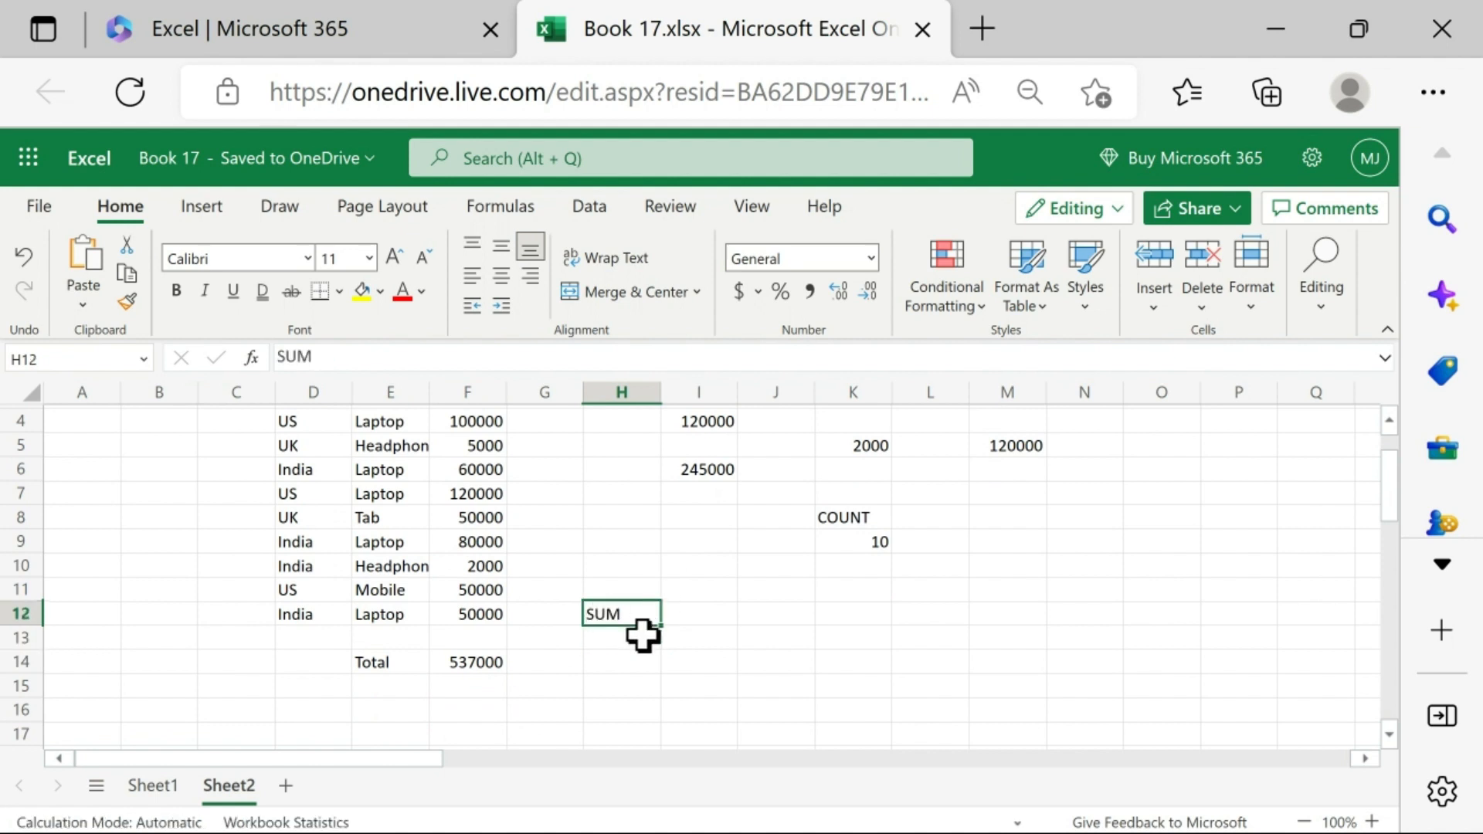
{"action": "key", "text": "Delete"}
Step: Calculate the average of all the prices in cell H9 with =AVERAGE(F3:F12)
{"action": "scroll", "coordinate": [525, 649], "scroll_direction": "down", "scroll_amount": 1}
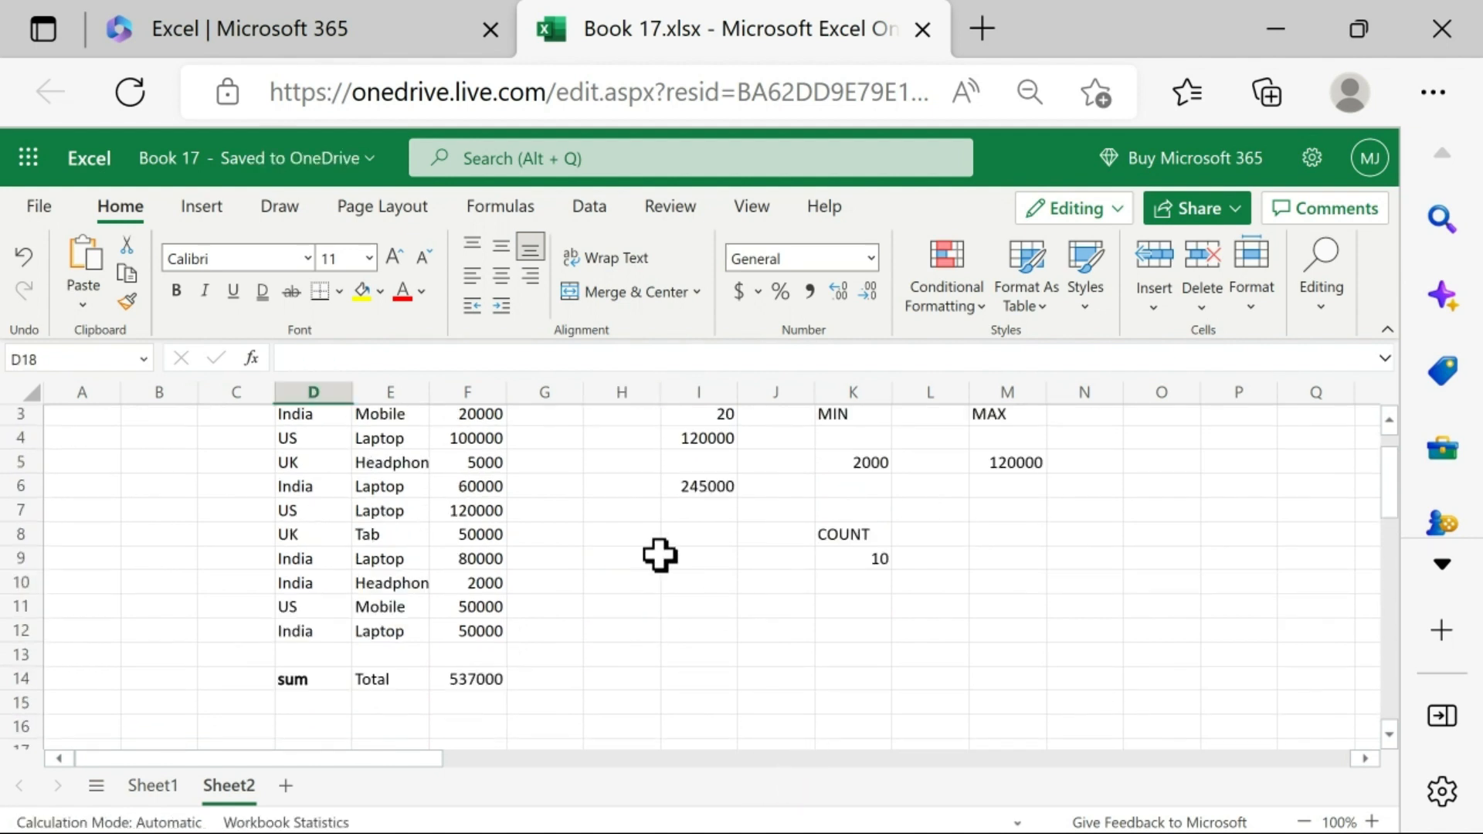
{"action": "scroll", "coordinate": [603, 608], "scroll_direction": "down", "scroll_amount": 3}
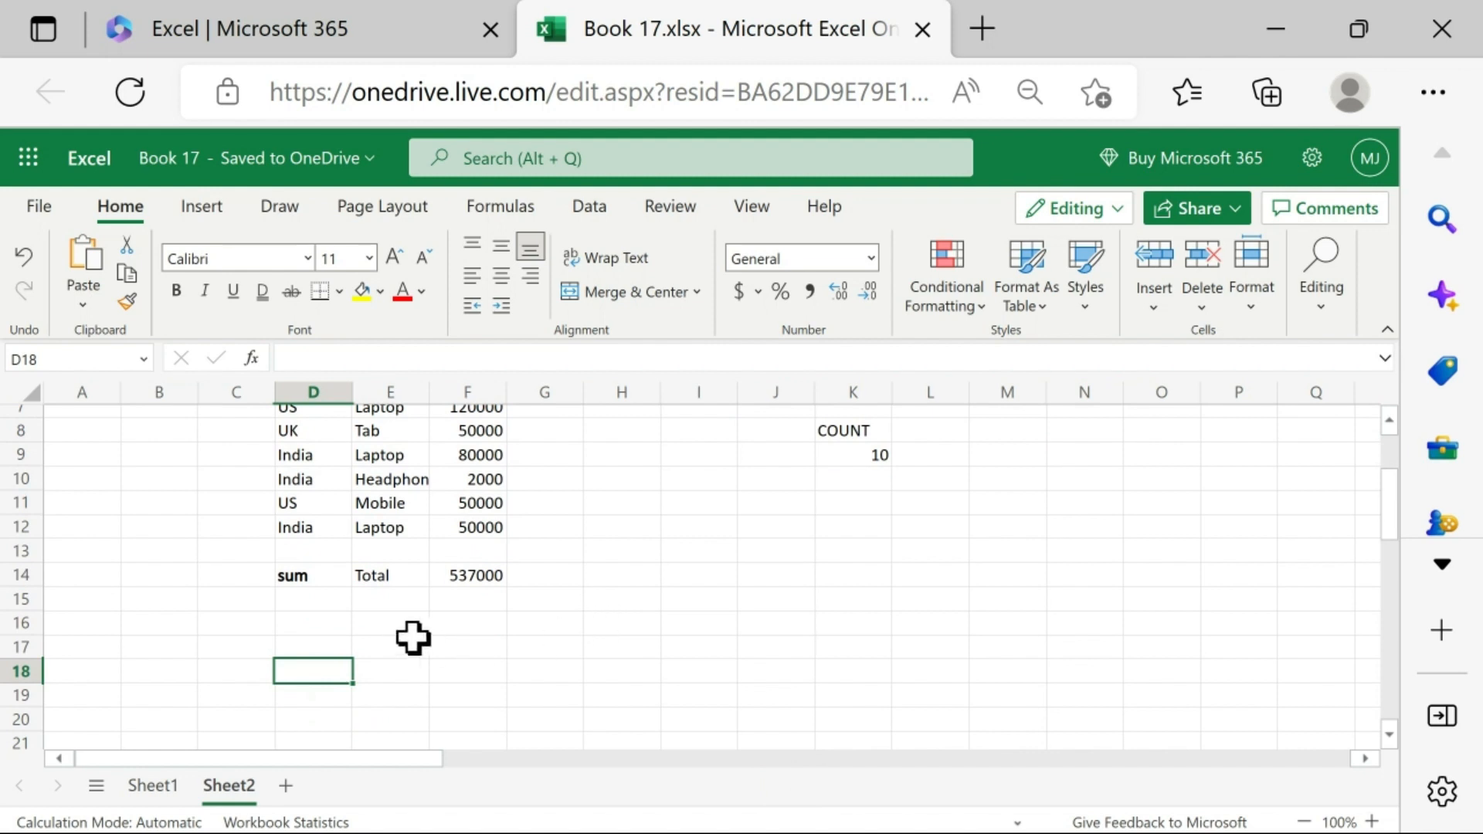
{"action": "scroll", "coordinate": [550, 608], "scroll_direction": "up", "scroll_amount": 4}
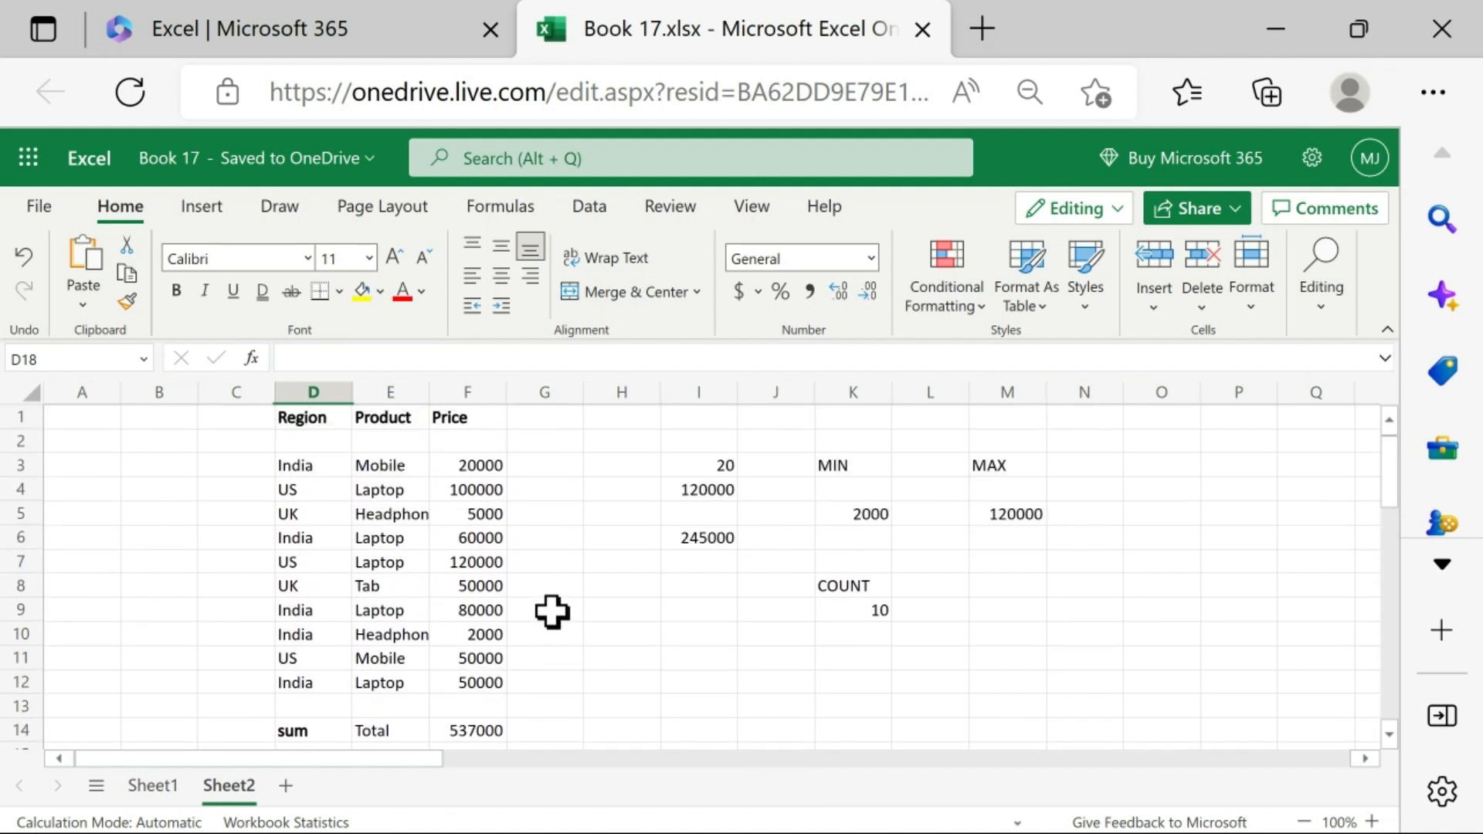
{"action": "left_click", "coordinate": [631, 613]}
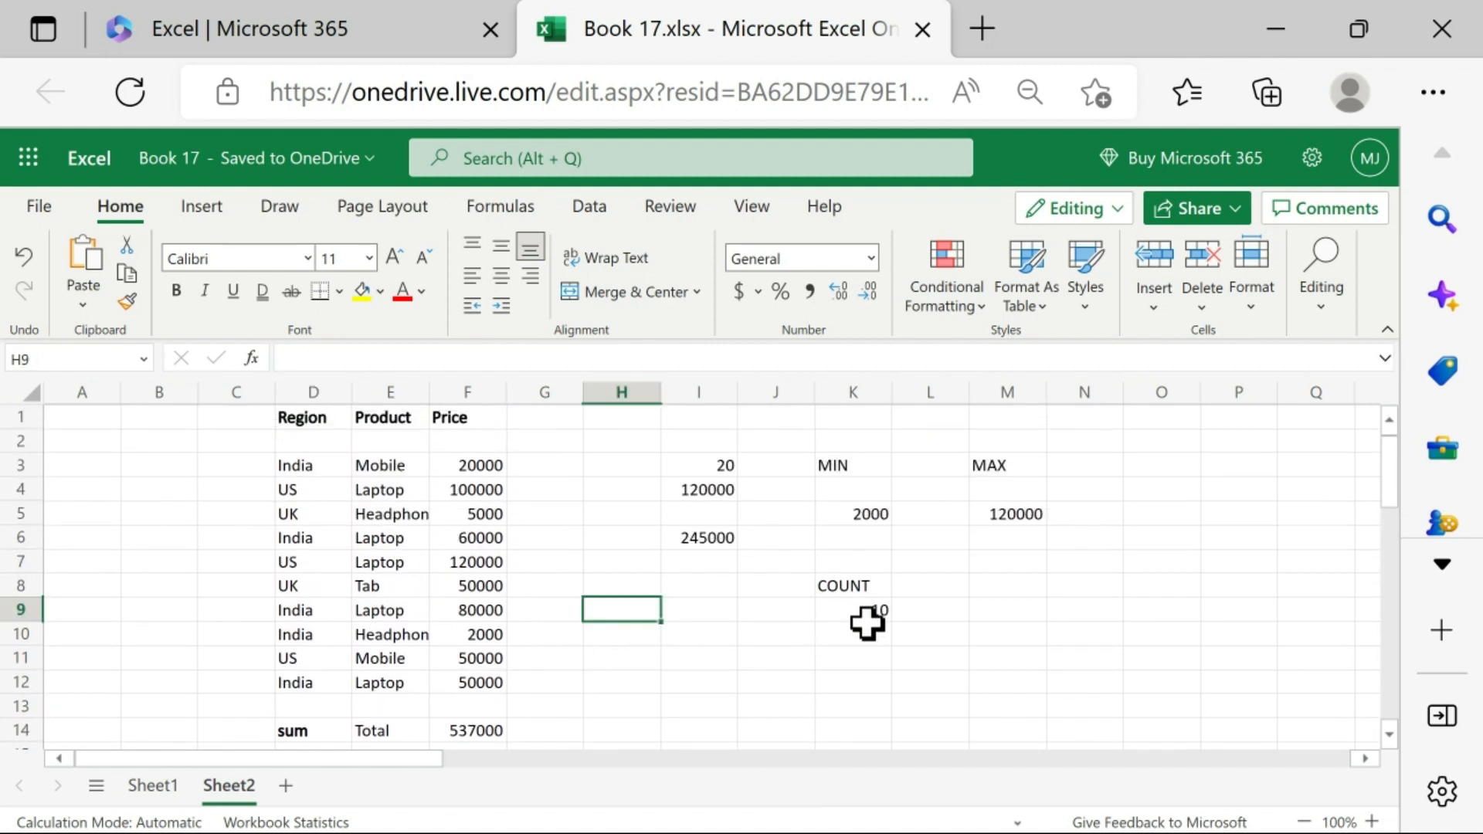
{"action": "type", "text": "=a"}
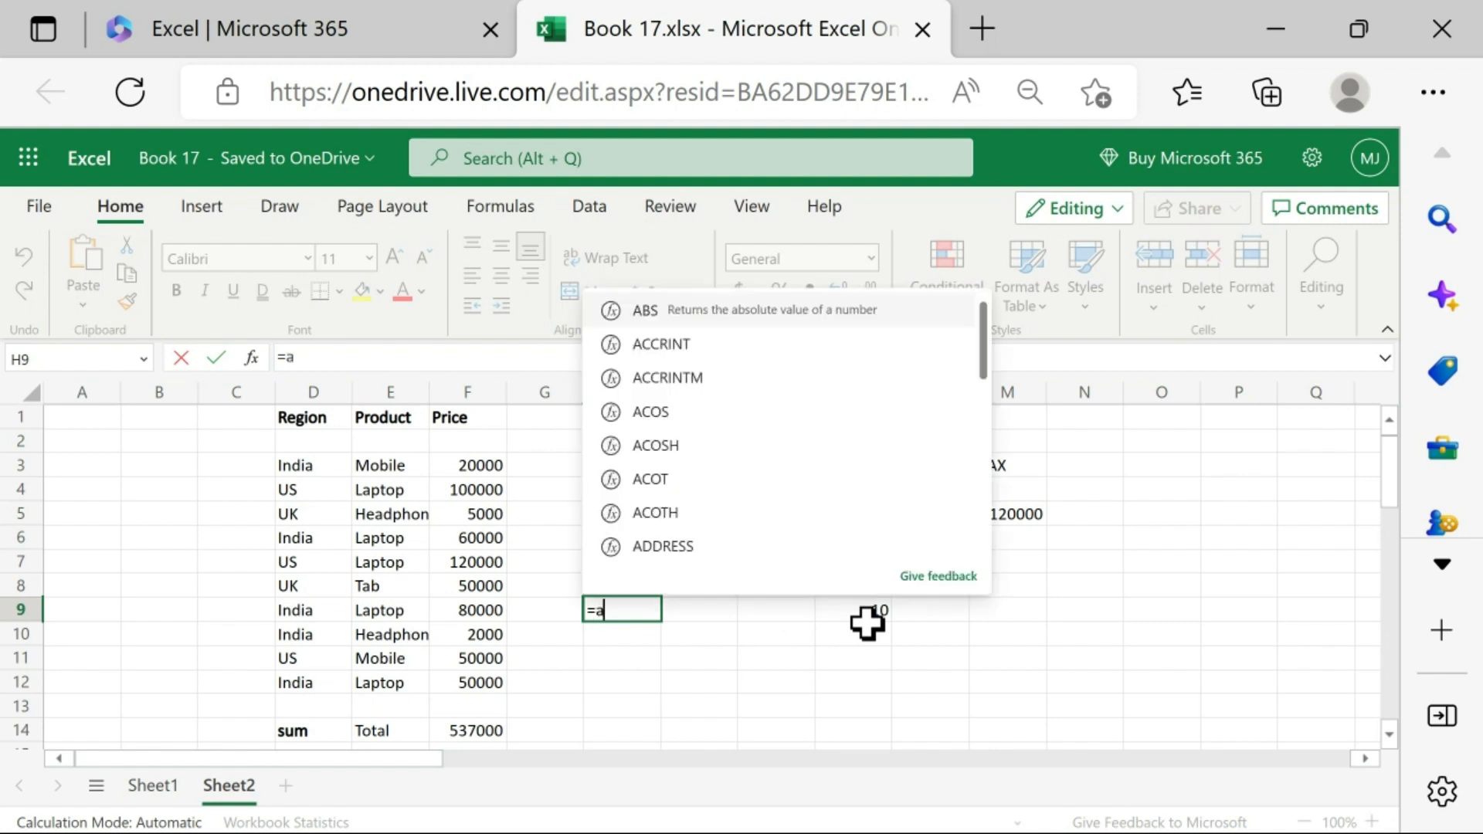
{"action": "type", "text": "ve"}
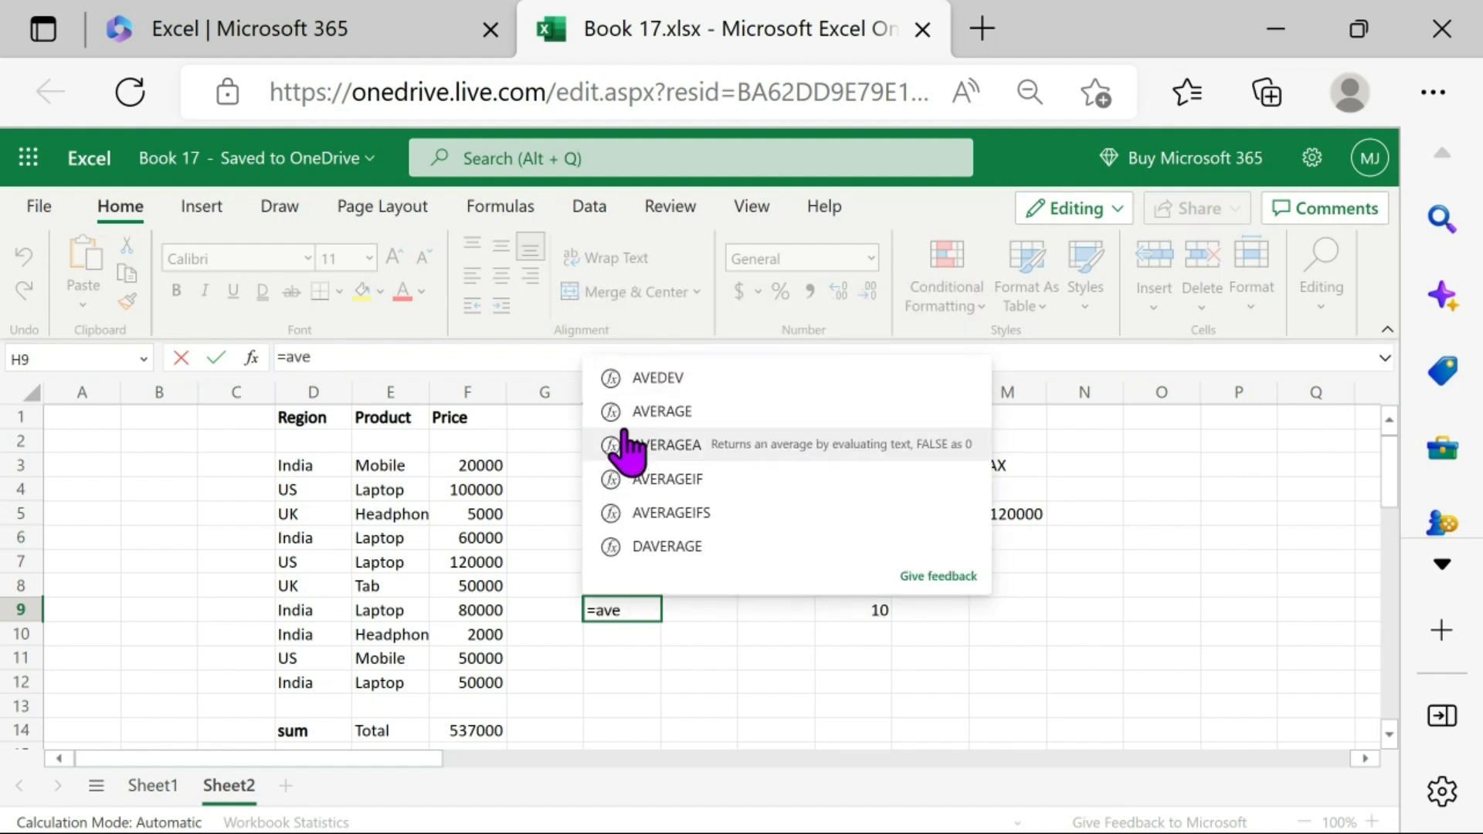
{"action": "left_click", "coordinate": [670, 421]}
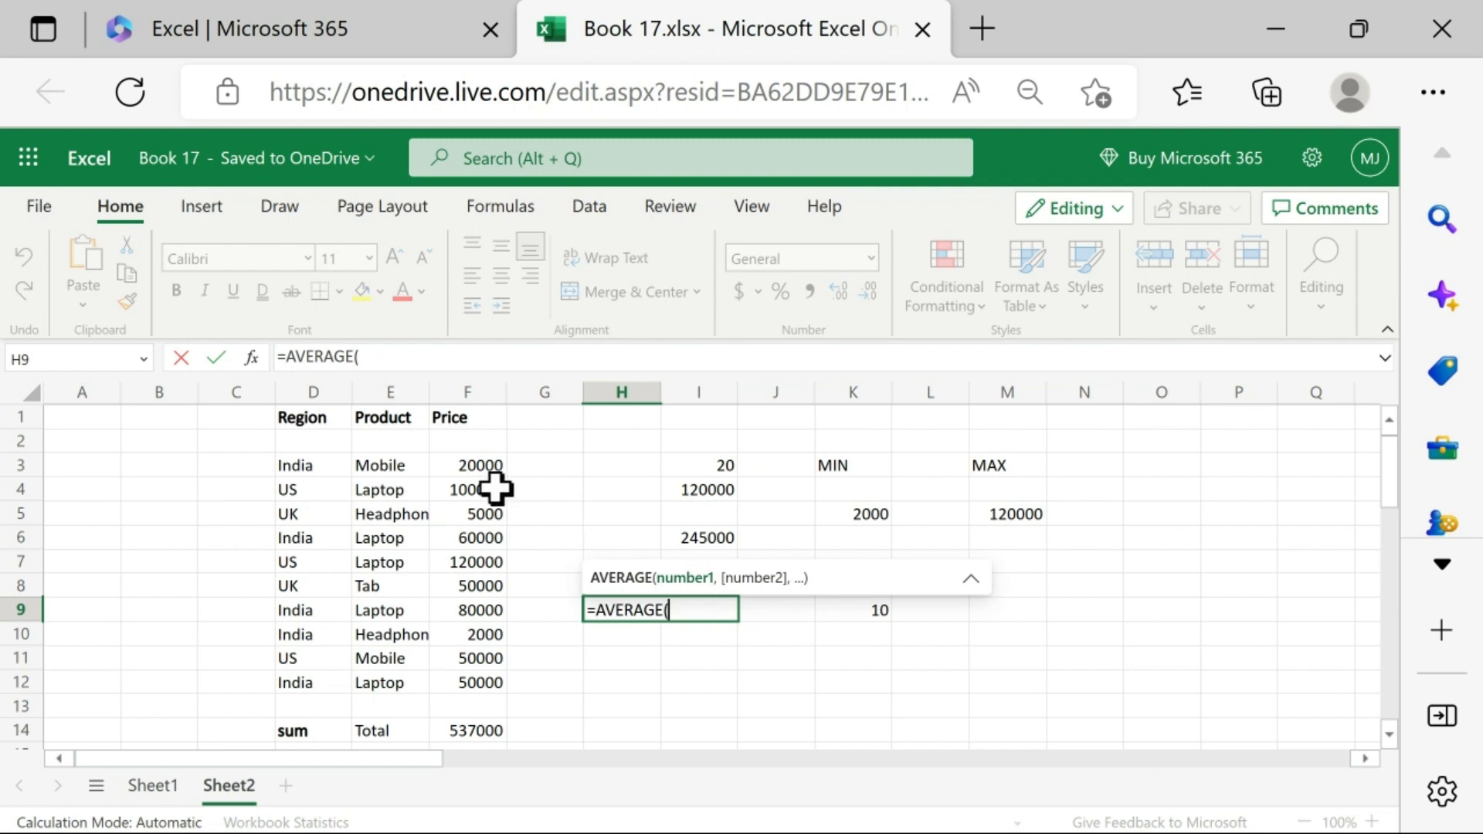
{"action": "left_click_drag", "start_coordinate": [480, 461], "coordinate": [489, 685]}
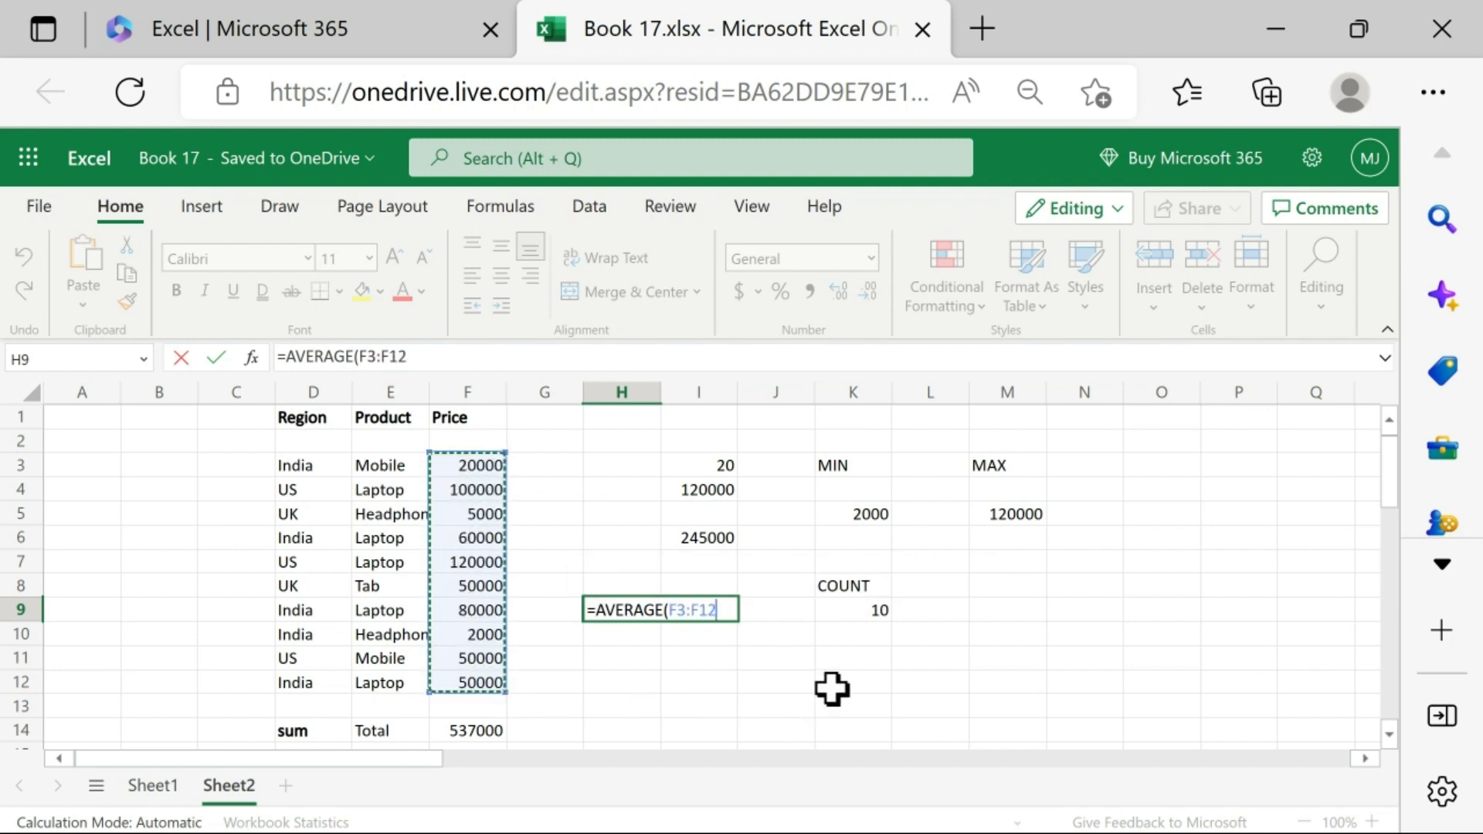
{"action": "type", "text": ")"}
{"action": "key", "text": "Return"}
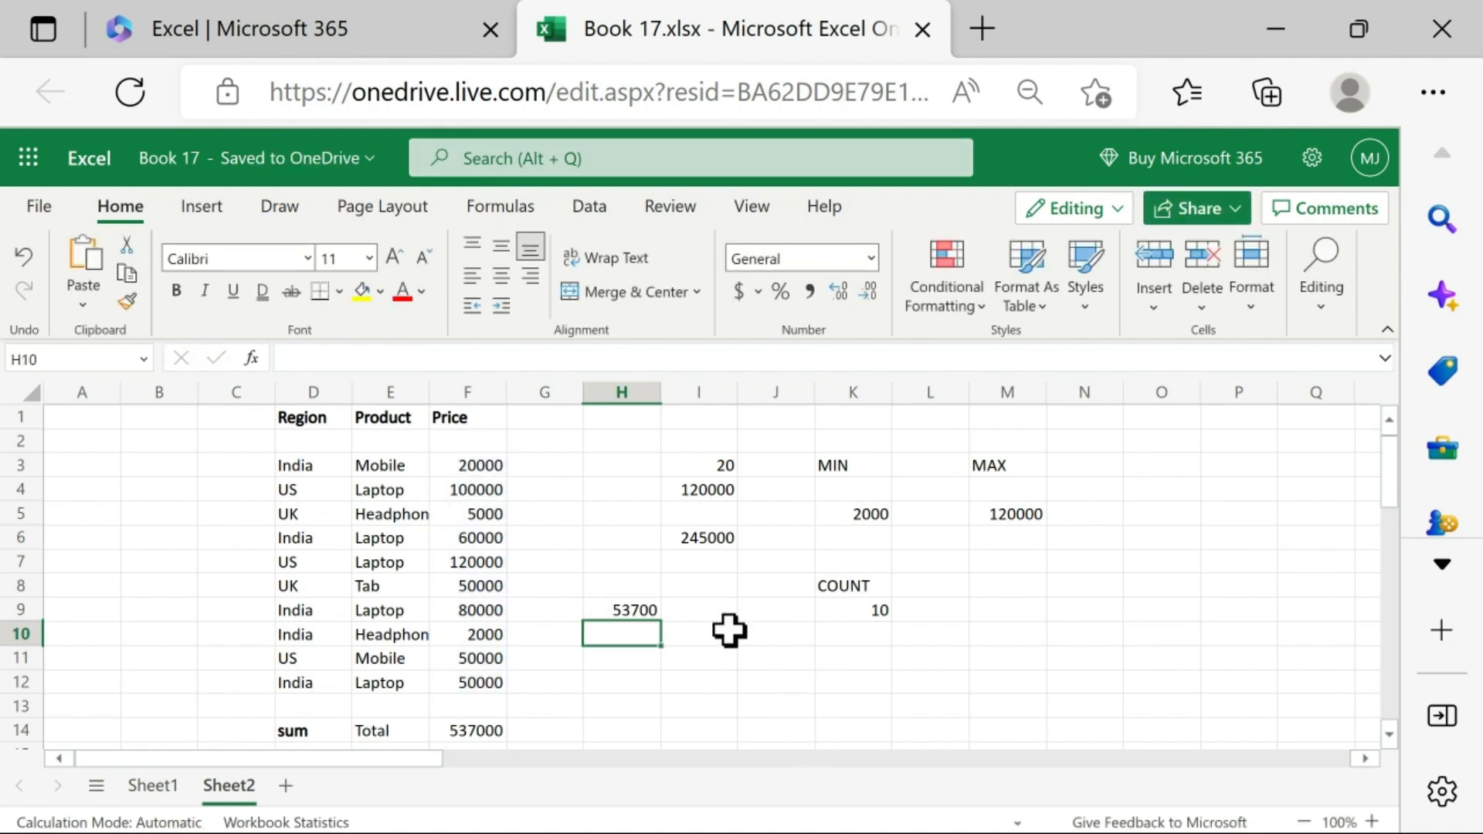
{"action": "scroll", "coordinate": [722, 622], "scroll_direction": "down", "scroll_amount": 1}
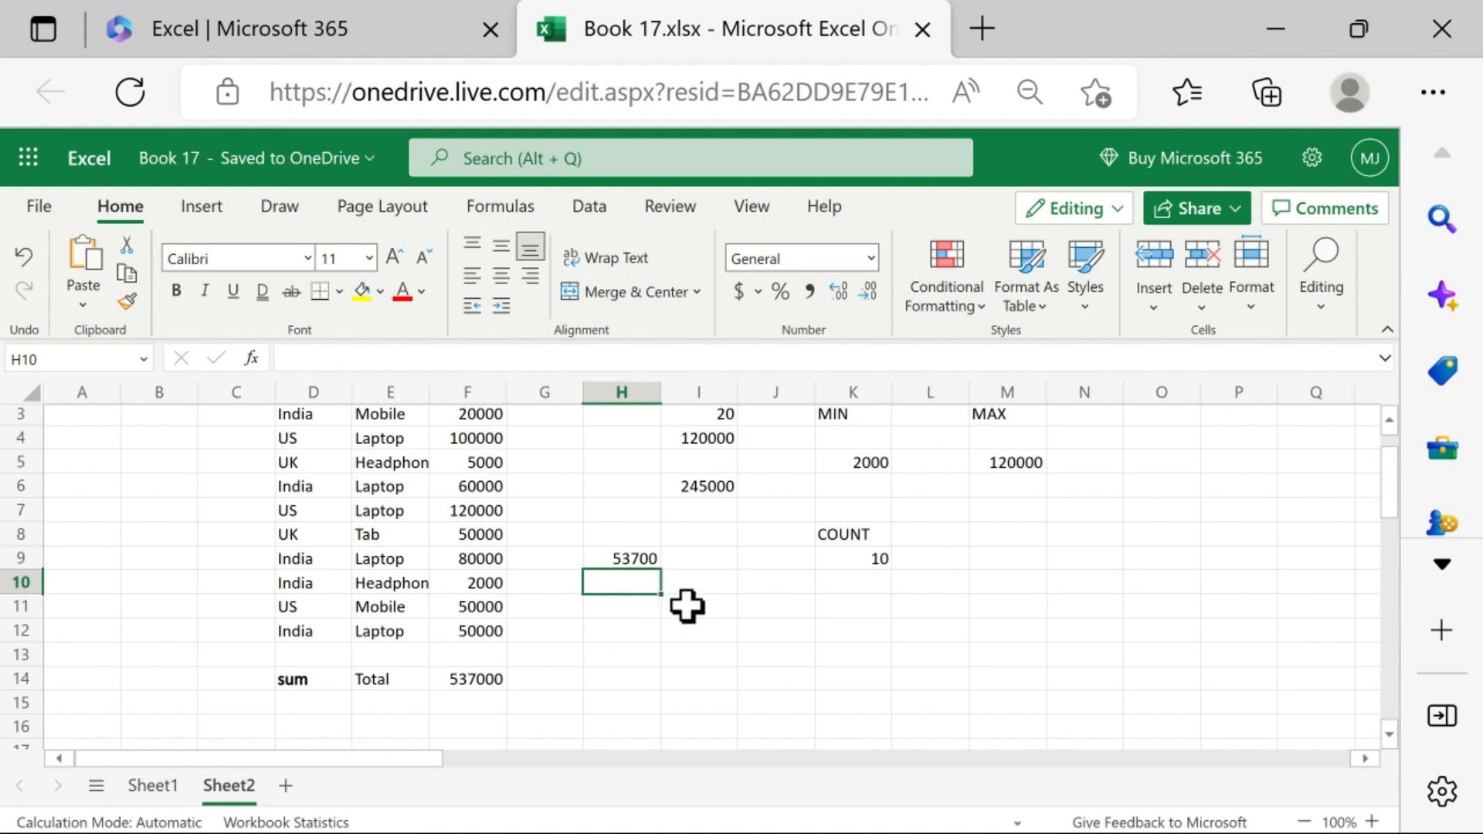
{"action": "scroll", "coordinate": [687, 634], "scroll_direction": "up", "scroll_amount": 1}
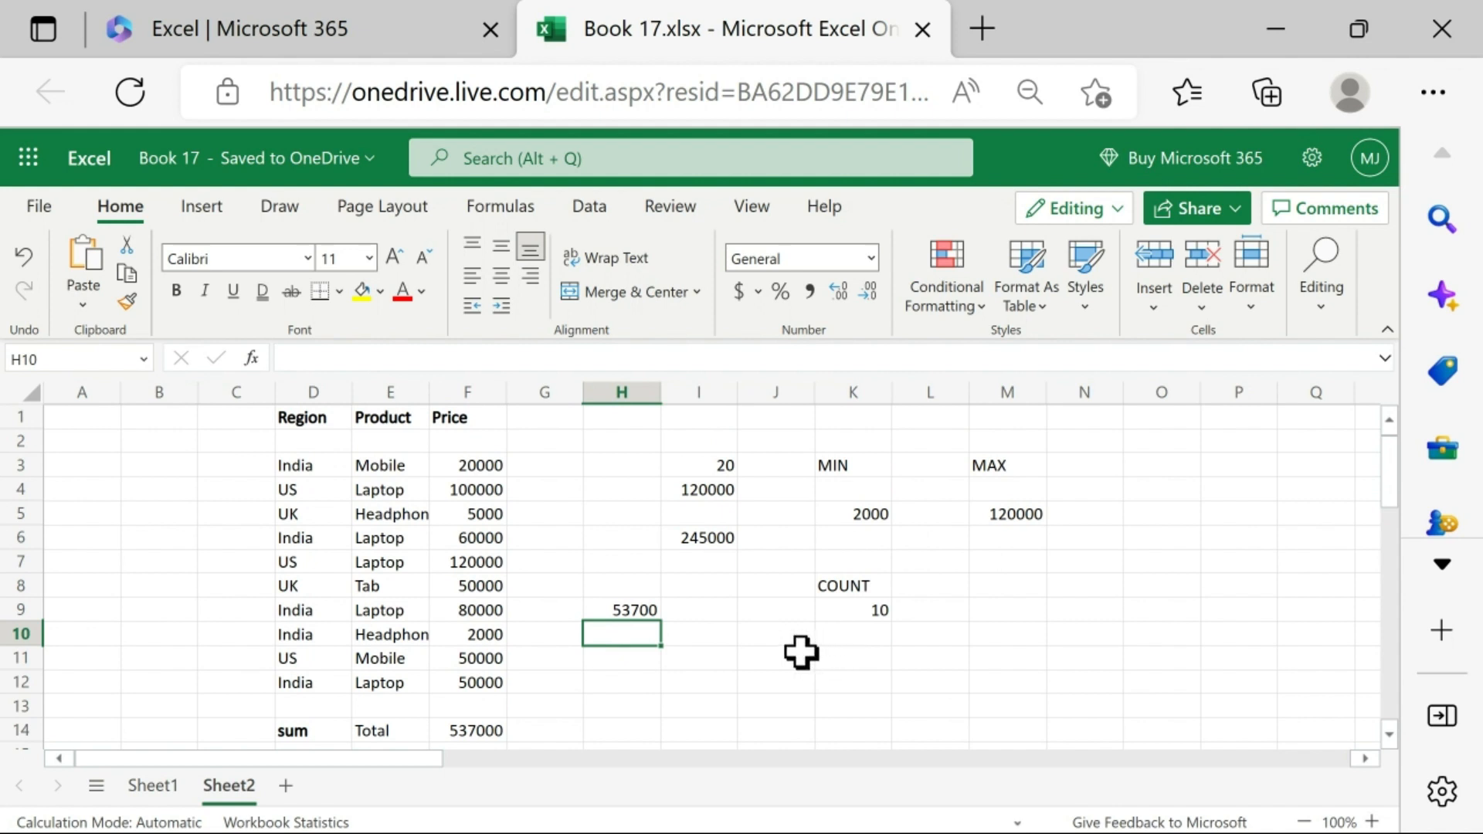
{"action": "scroll", "coordinate": [746, 639], "scroll_direction": "down", "scroll_amount": 2}
{"action": "scroll", "coordinate": [739, 645], "scroll_direction": "up", "scroll_amount": 2}
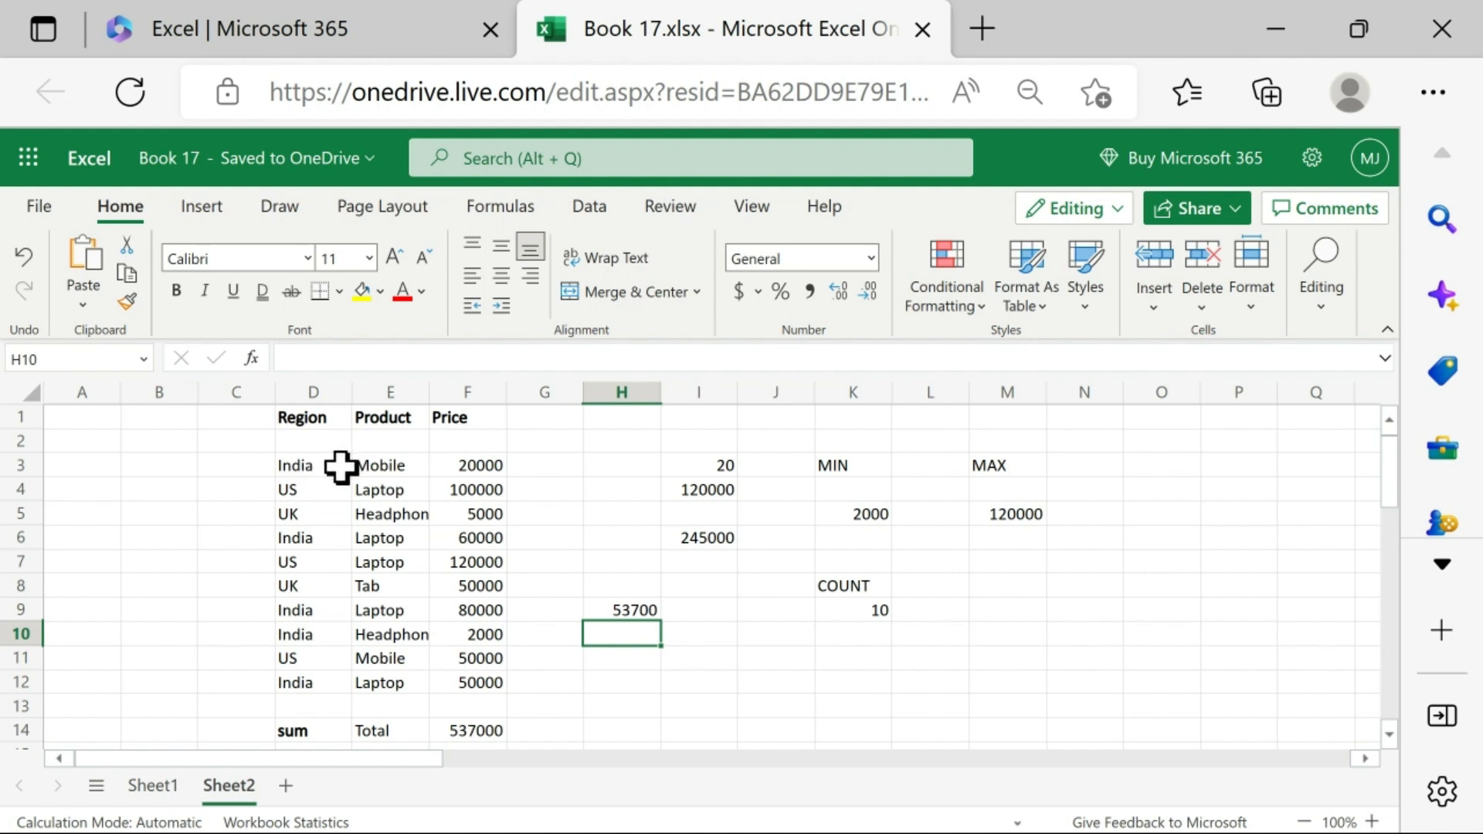
Step: Narrow the Region column D so it fits closely around its heading
{"action": "left_click", "coordinate": [393, 516]}
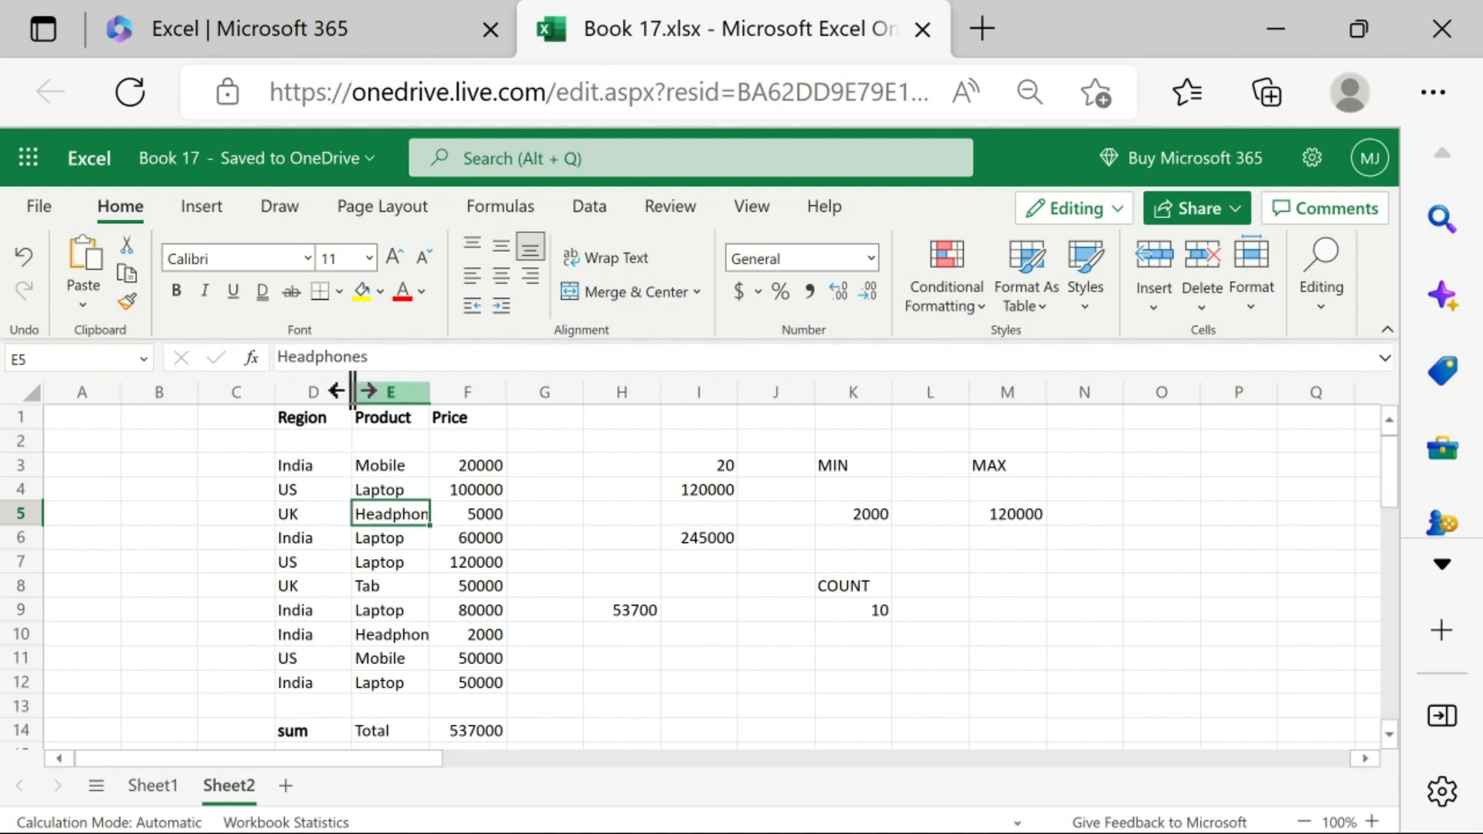
{"action": "mouse_move", "coordinate": [352, 392]}
{"action": "left_mouse_down"}
{"action": "mouse_move", "coordinate": [332, 409]}
{"action": "mouse_move", "coordinate": [345, 395]}
{"action": "mouse_move", "coordinate": [371, 417]}
{"action": "mouse_move", "coordinate": [345, 413]}
{"action": "mouse_move", "coordinate": [339, 392]}
{"action": "mouse_move", "coordinate": [363, 415]}
{"action": "mouse_move", "coordinate": [351, 401]}
{"action": "left_mouse_up"}
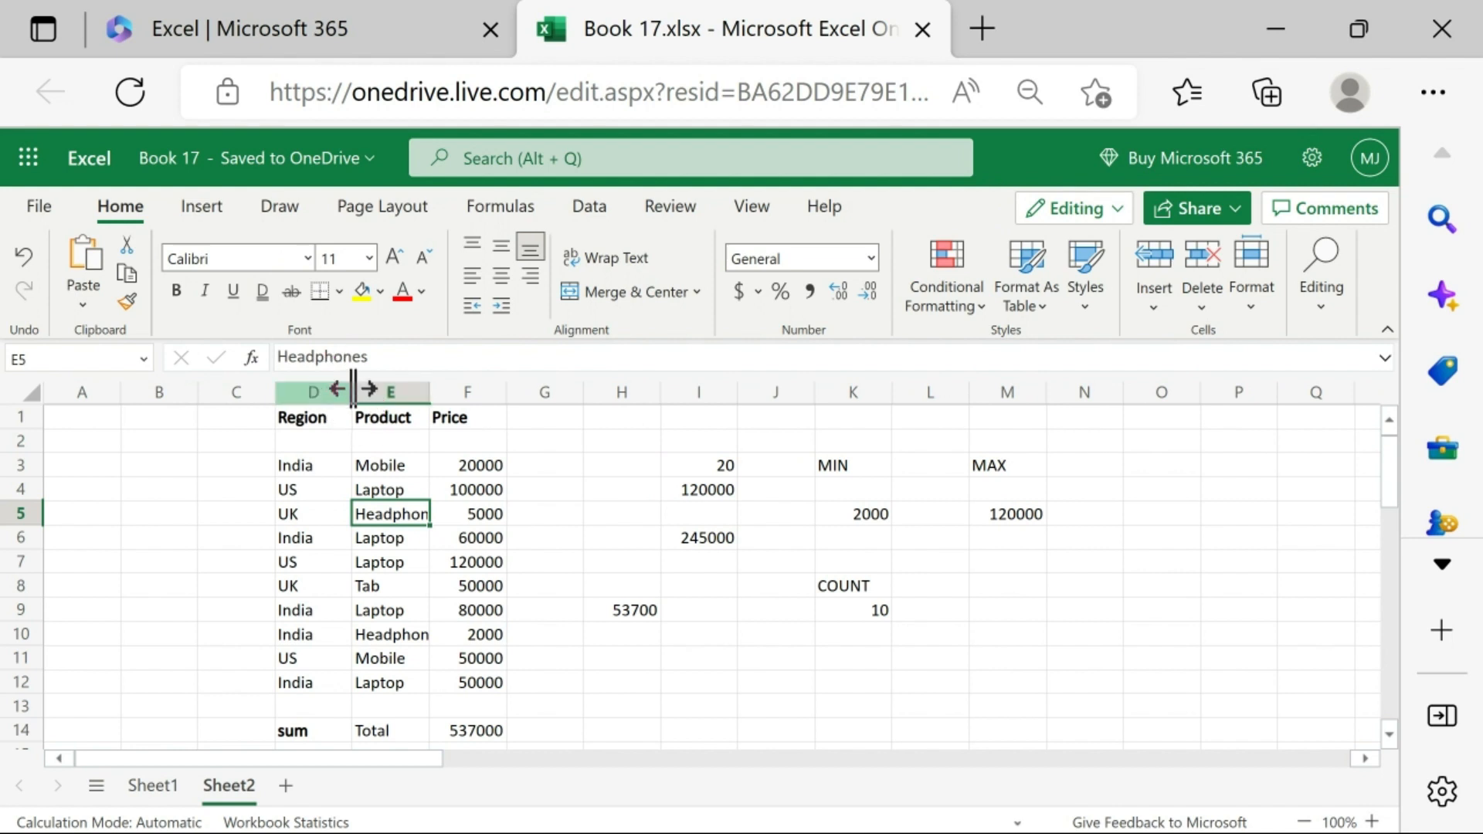
{"action": "left_click_drag", "start_coordinate": [353, 392], "coordinate": [337, 392]}
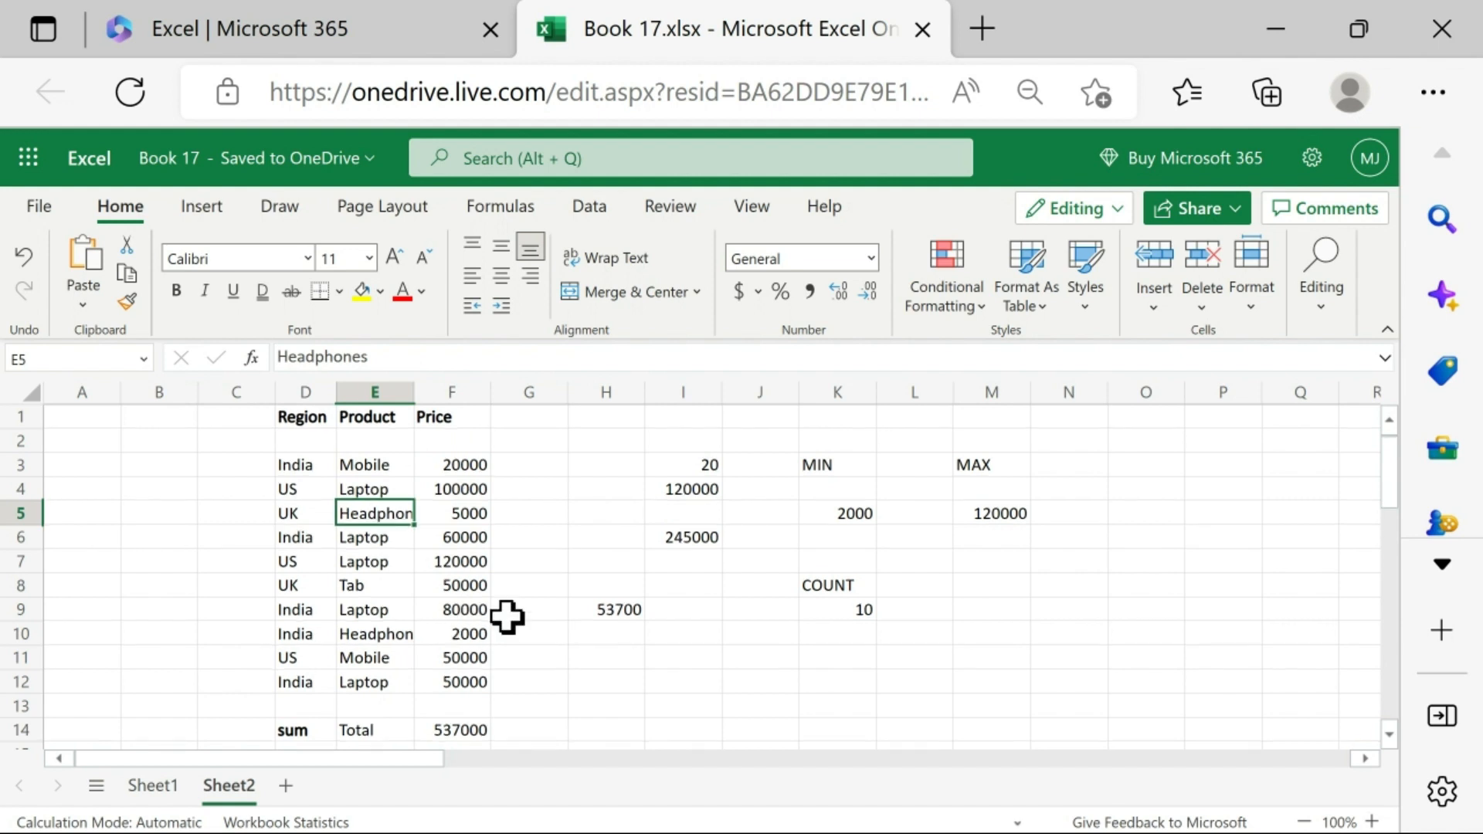
Step: Auto-fit the widths of table columns D to F so the full product names fit, and clear the selection
{"action": "scroll", "coordinate": [338, 566], "scroll_direction": "down", "scroll_amount": 2}
{"action": "scroll", "coordinate": [380, 599], "scroll_direction": "up", "scroll_amount": 2}
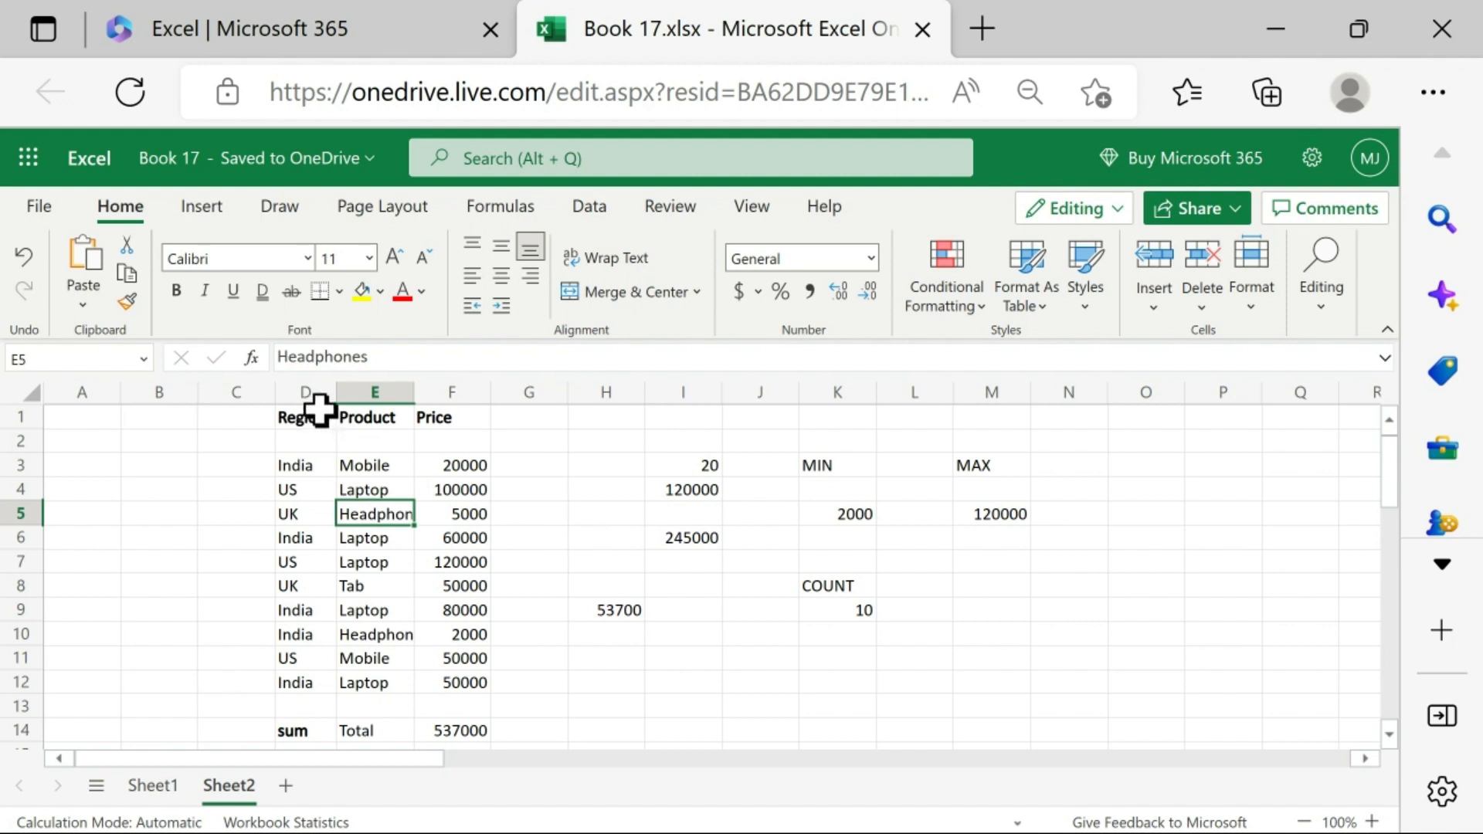
{"action": "mouse_move", "coordinate": [301, 403]}
{"action": "left_mouse_down"}
{"action": "mouse_move", "coordinate": [391, 440]}
{"action": "mouse_move", "coordinate": [462, 444]}
{"action": "left_mouse_up"}
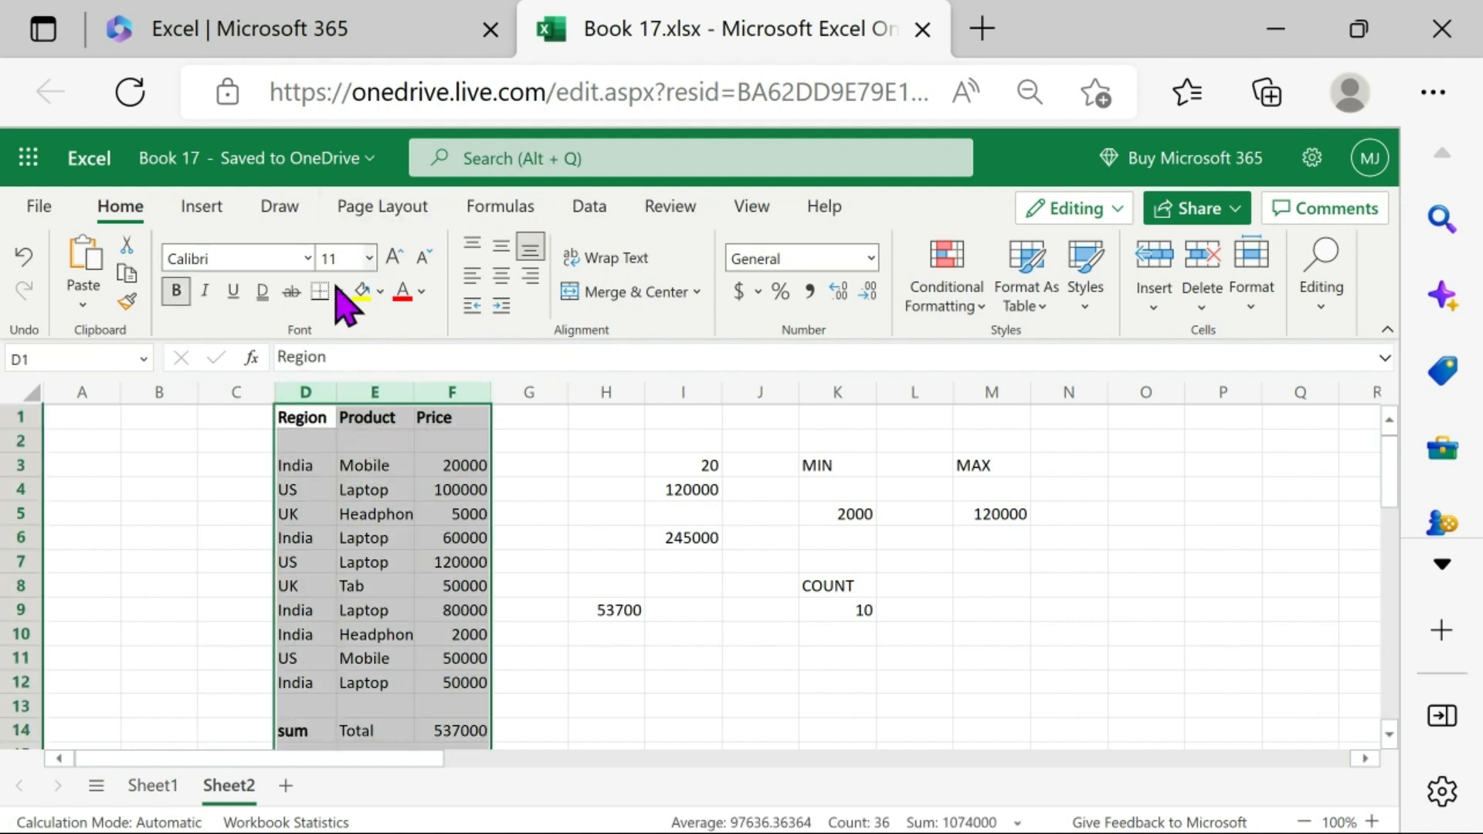
{"action": "double_click", "coordinate": [413, 391]}
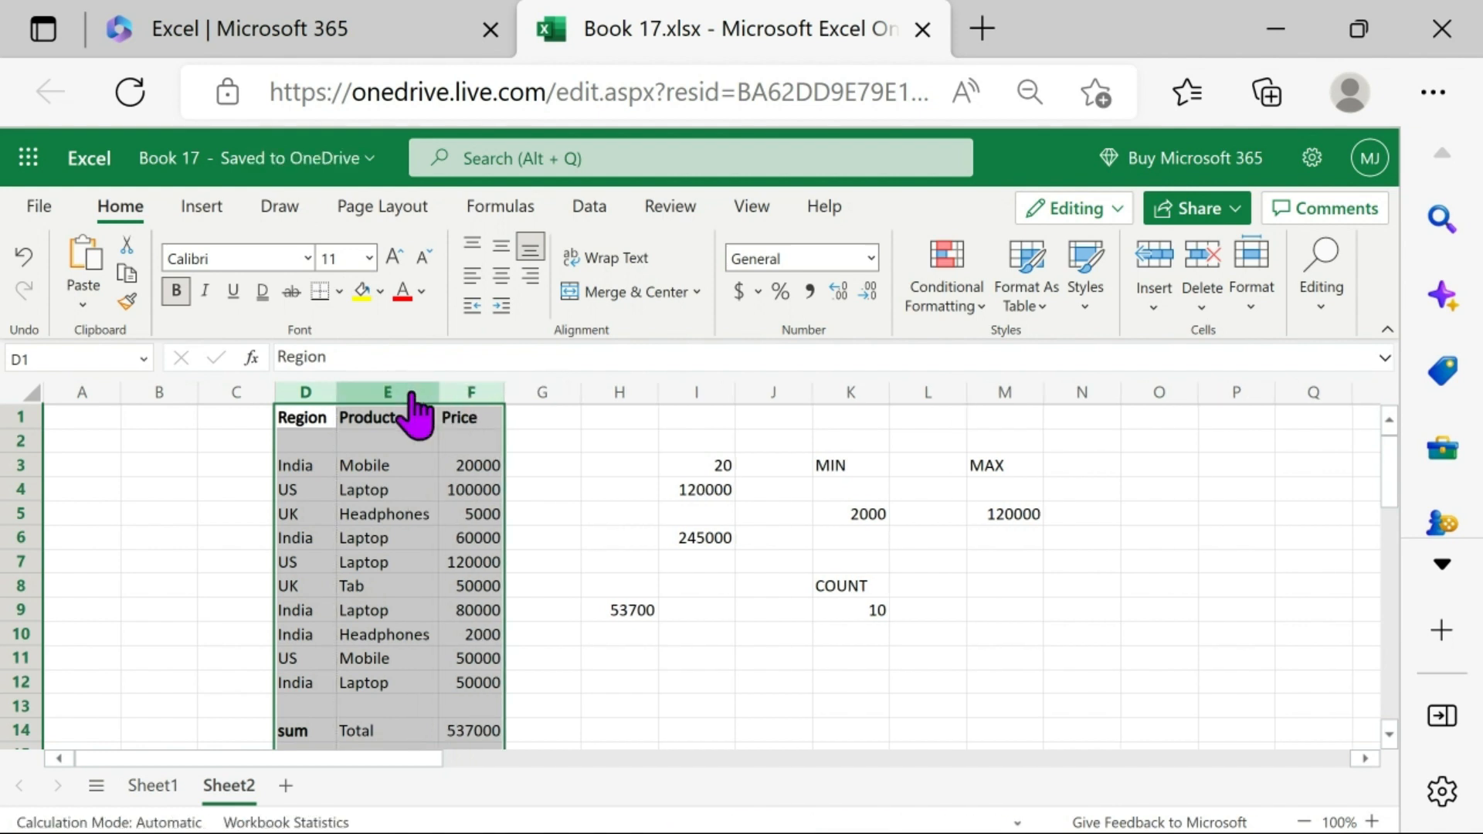
{"action": "left_click", "coordinate": [597, 700]}
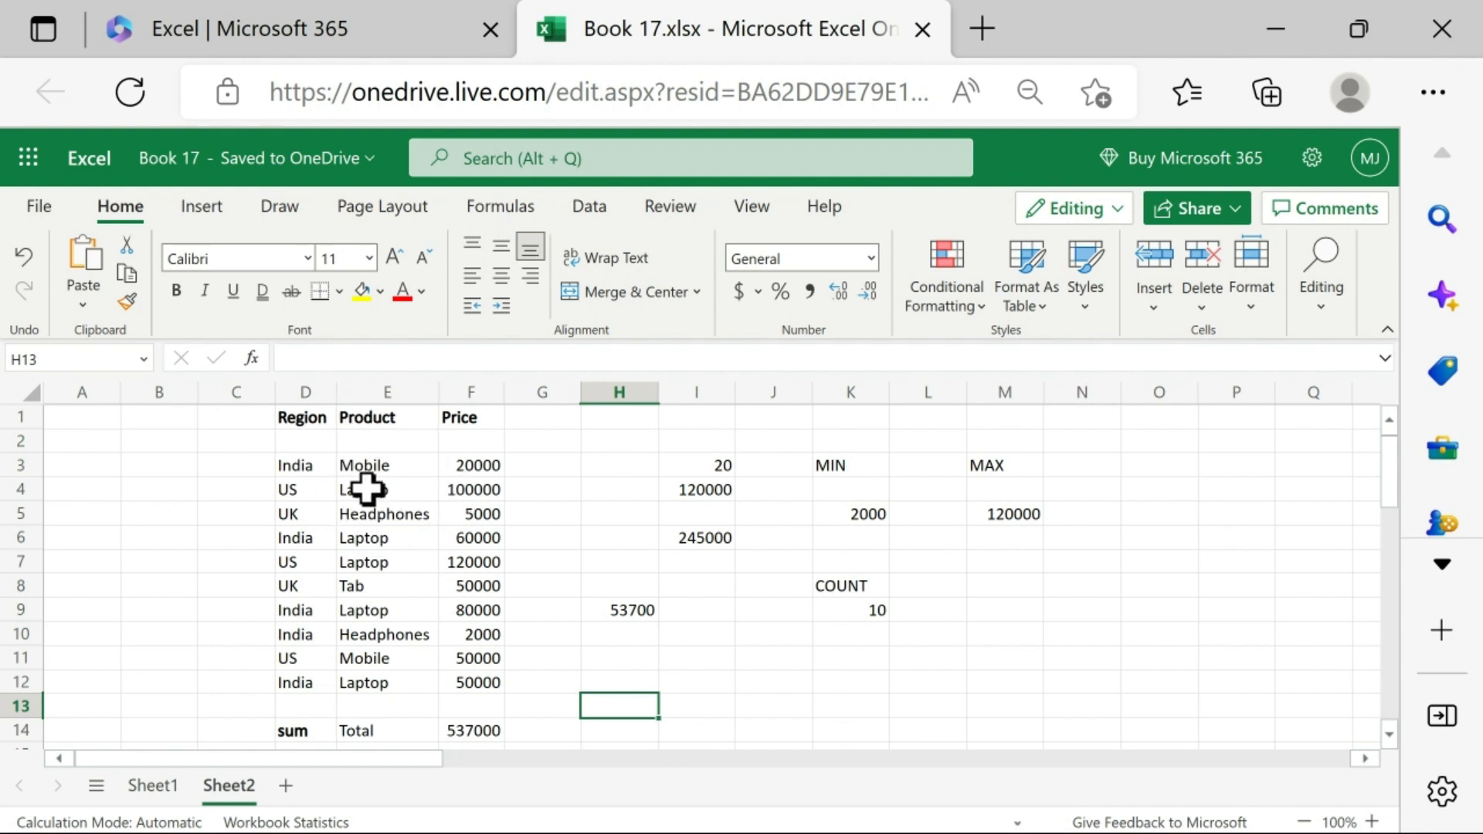
{"action": "scroll", "coordinate": [374, 576], "scroll_direction": "down", "scroll_amount": 1}
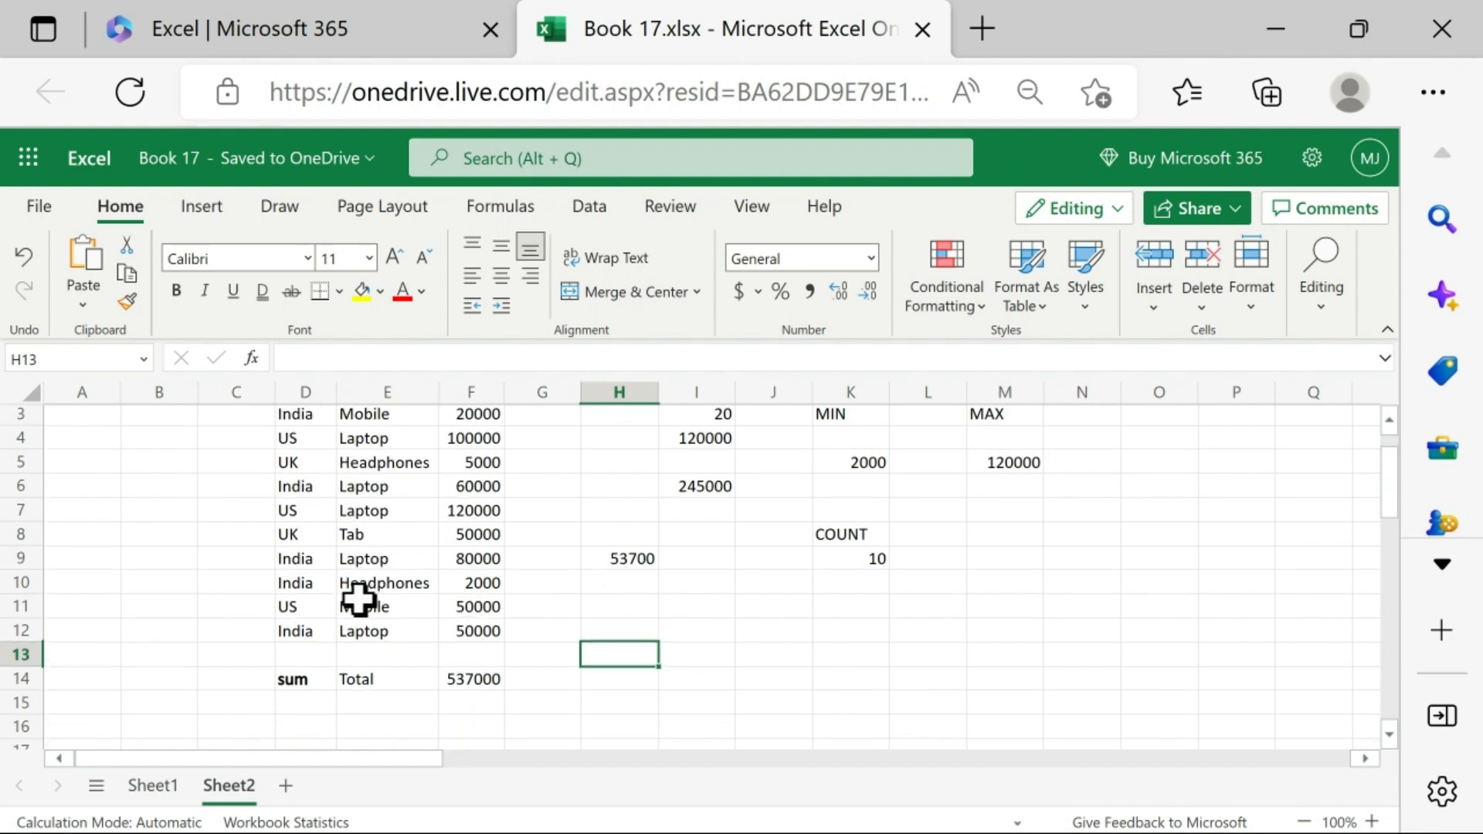
{"action": "scroll", "coordinate": [434, 604], "scroll_direction": "up", "scroll_amount": 1}
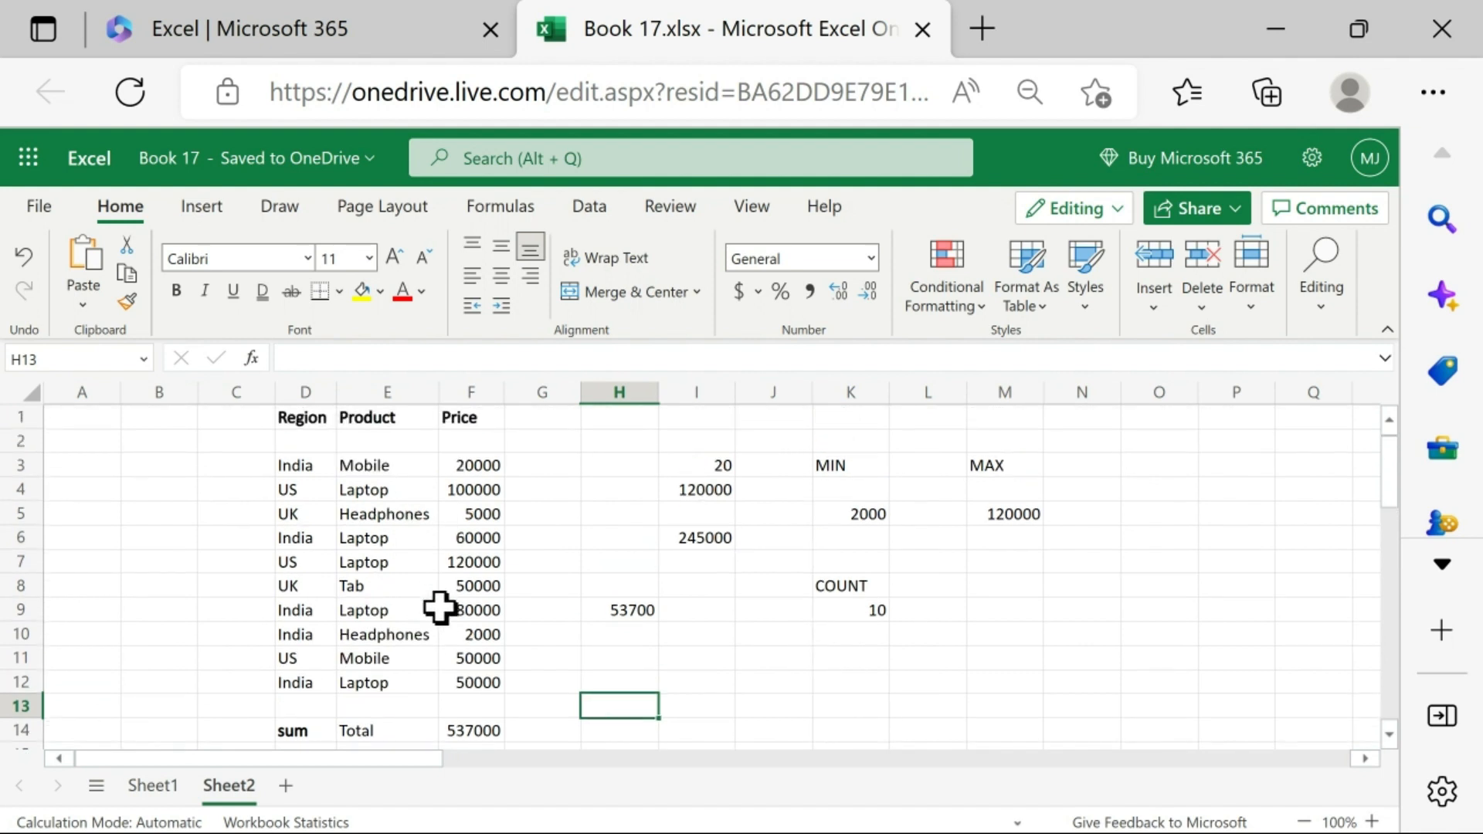